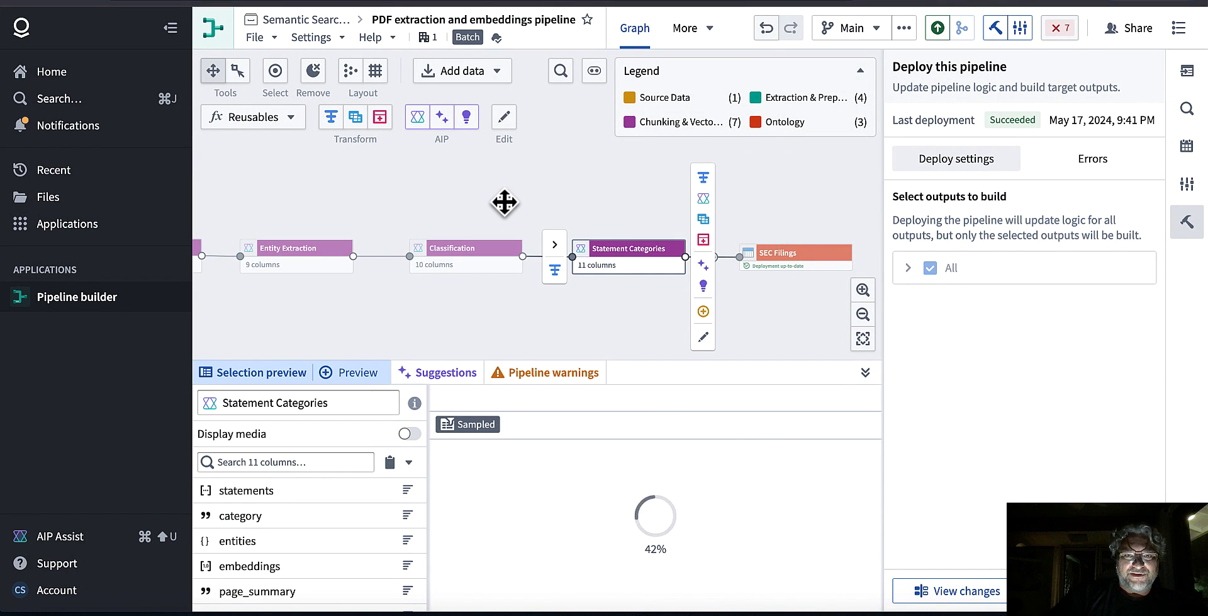
- Examine the descriptions of the Entity Extraction, Classification and Statement Categories nodes in the pipeline graph
left_click_drag(494, 199, 609, 197)
left_click_drag(502, 189, 603, 189)
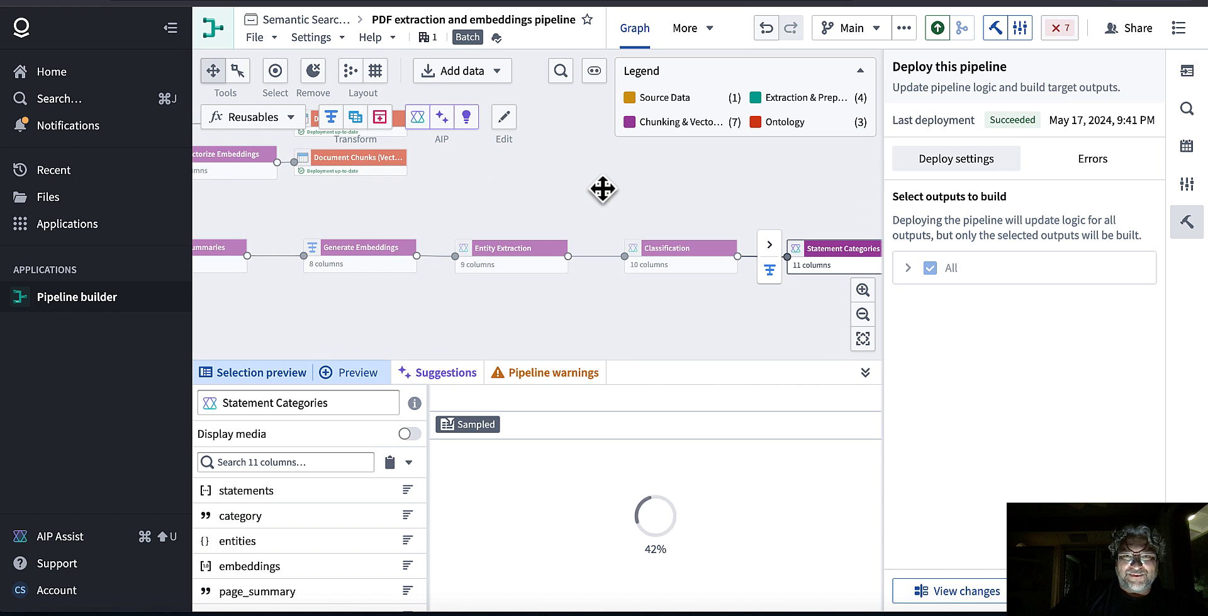
left_click_drag(532, 197, 538, 197)
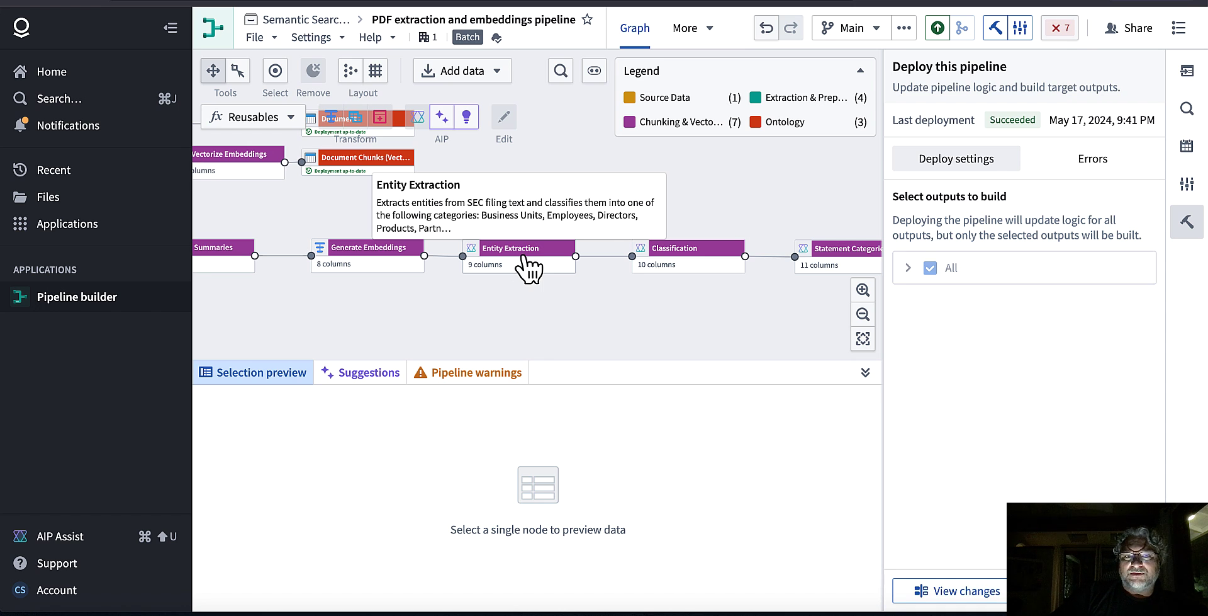
mouse_move(682, 272)
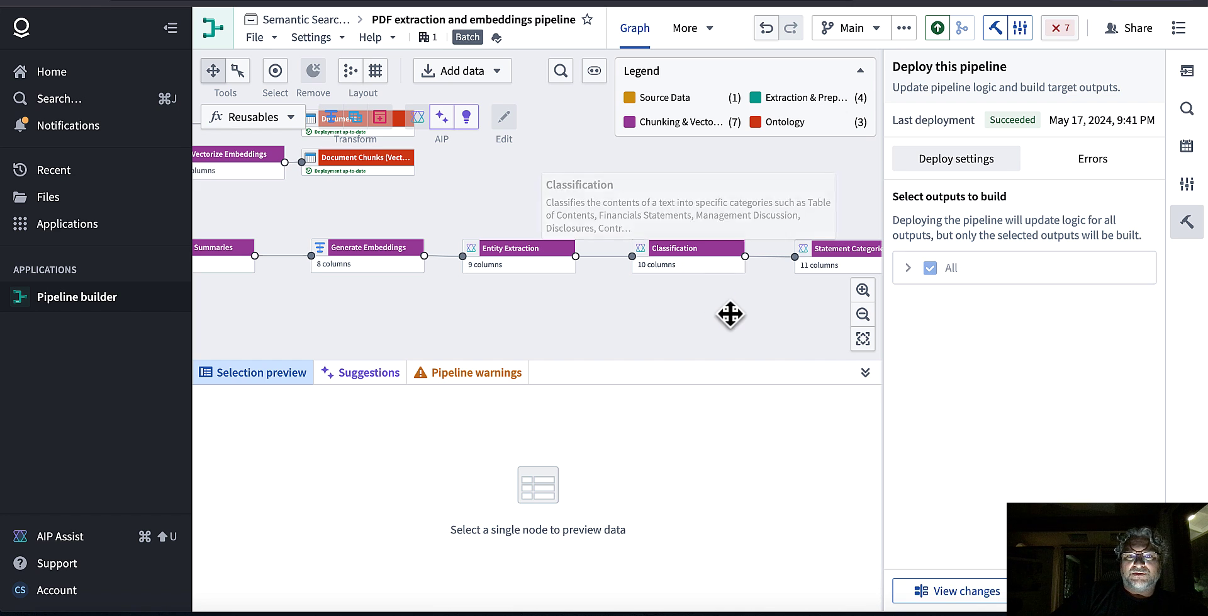
left_click_drag(745, 310, 608, 307)
mouse_move(730, 264)
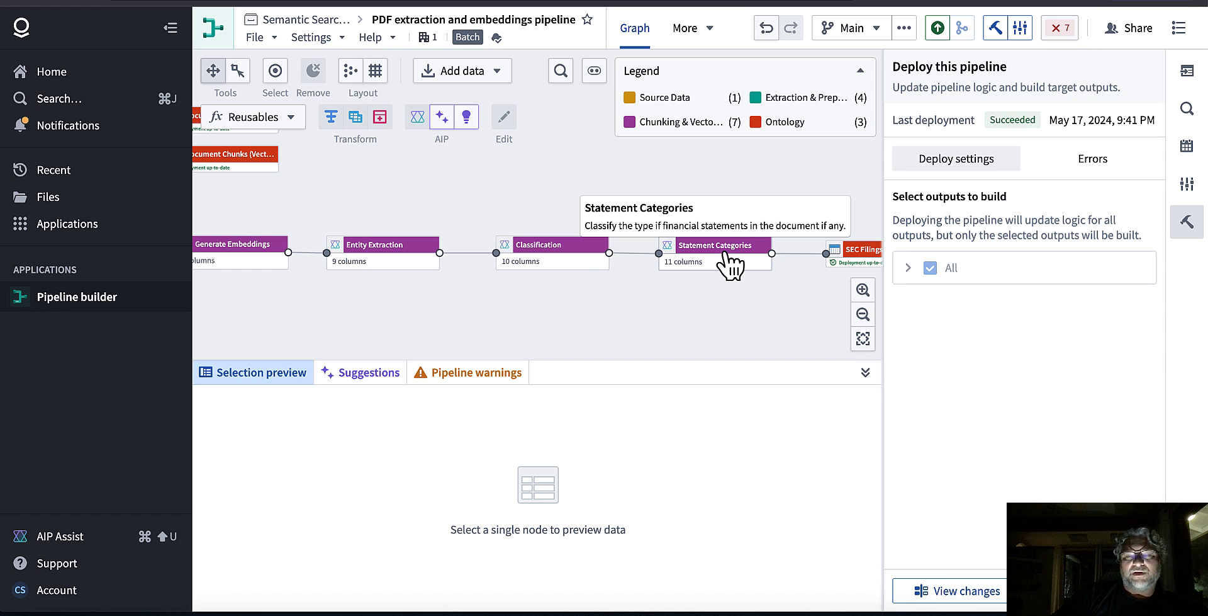
left_click_drag(723, 286, 747, 287)
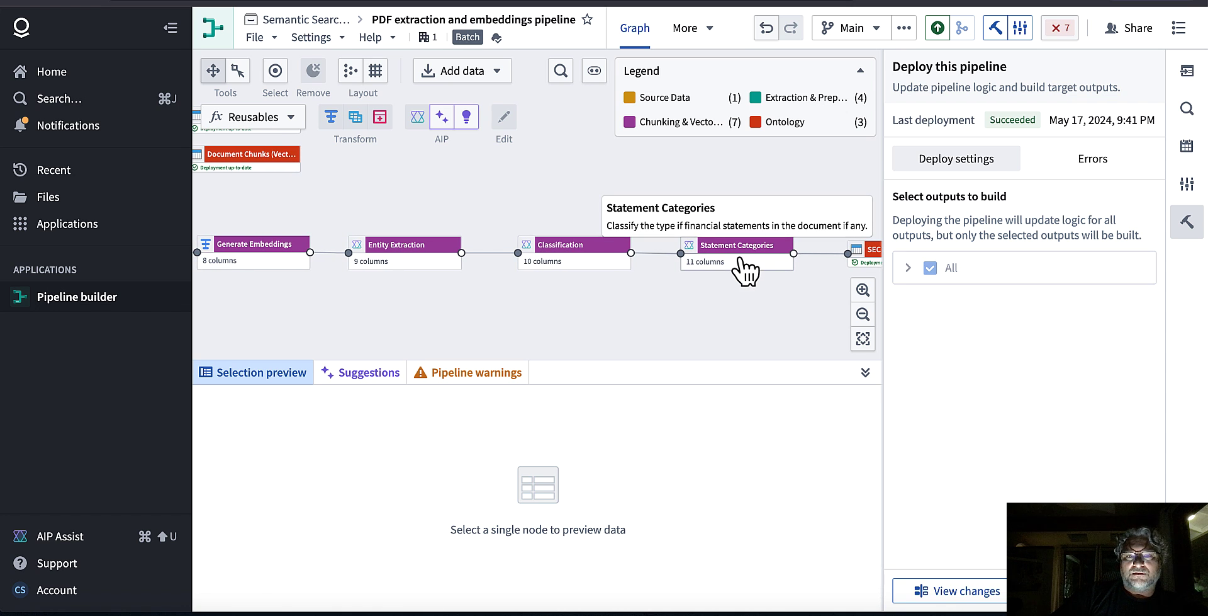
left_click_drag(639, 294, 758, 297)
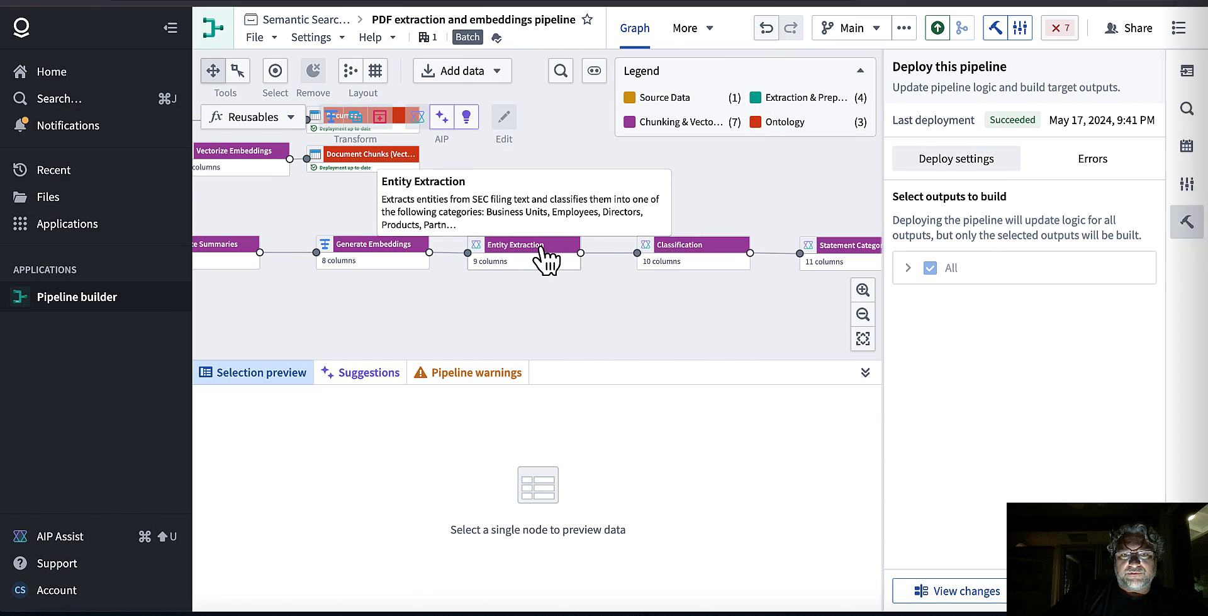
- Open the Entity Extraction node's configuration and highlight the list of entity categories in its instructions
left_click(577, 251)
left_click(604, 339)
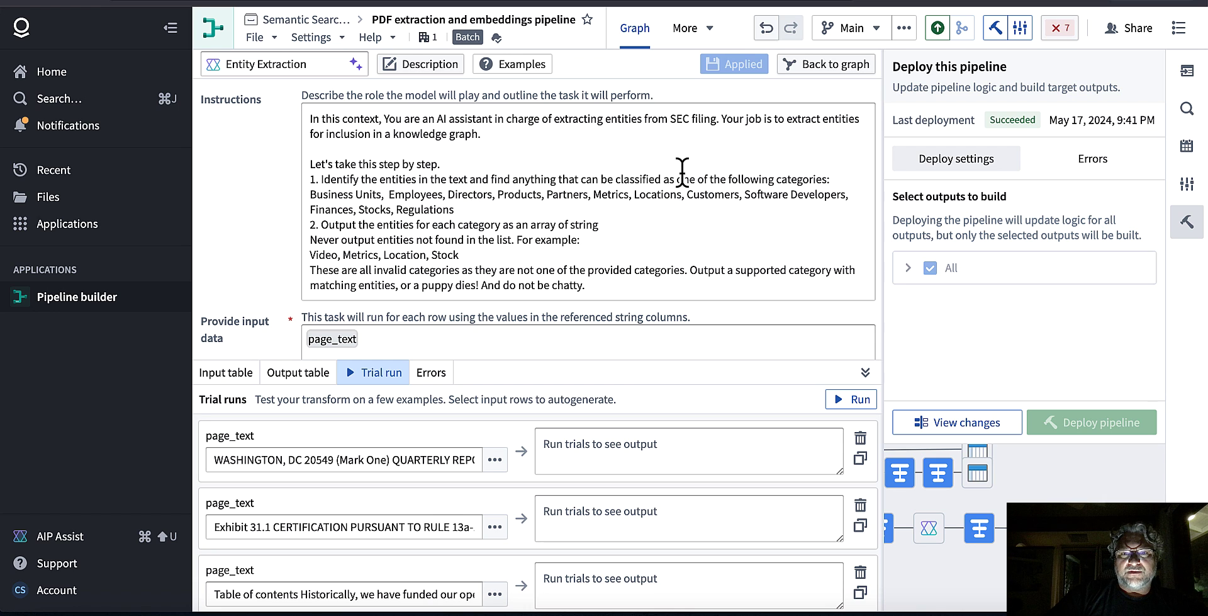
triple_click(474, 207)
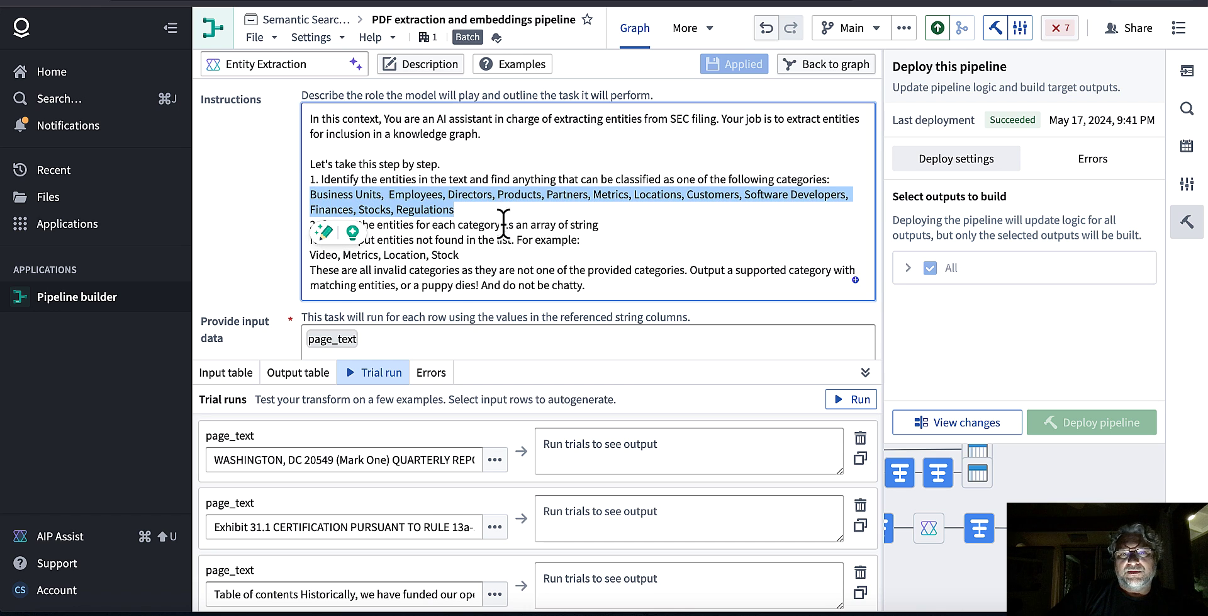
- Review the node's Struct output type and its array fields, such as Business Units, Employees and Directors
scroll(518, 335, "down", 3)
scroll(519, 343, "down", 12)
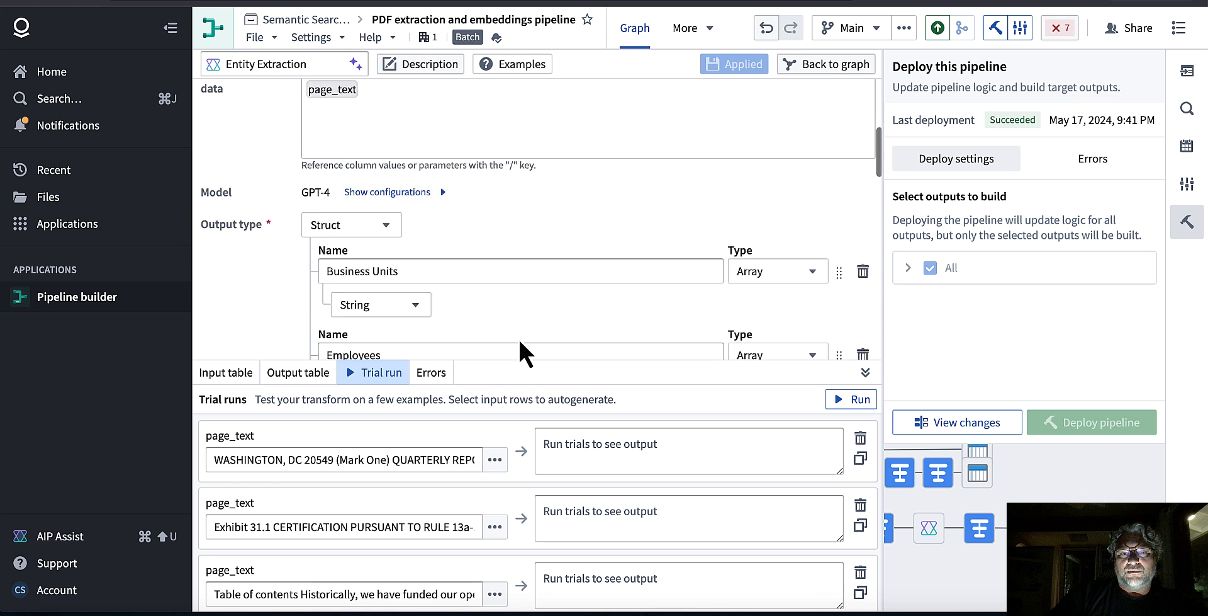
scroll(457, 204, "up", 8)
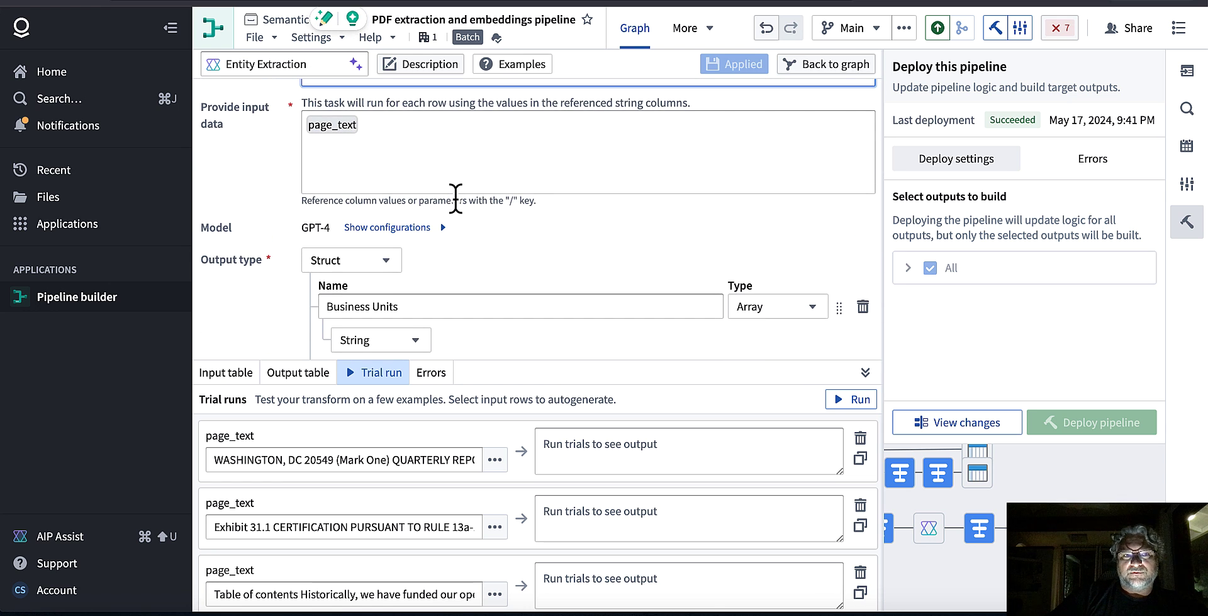
scroll(455, 202, "down", 2)
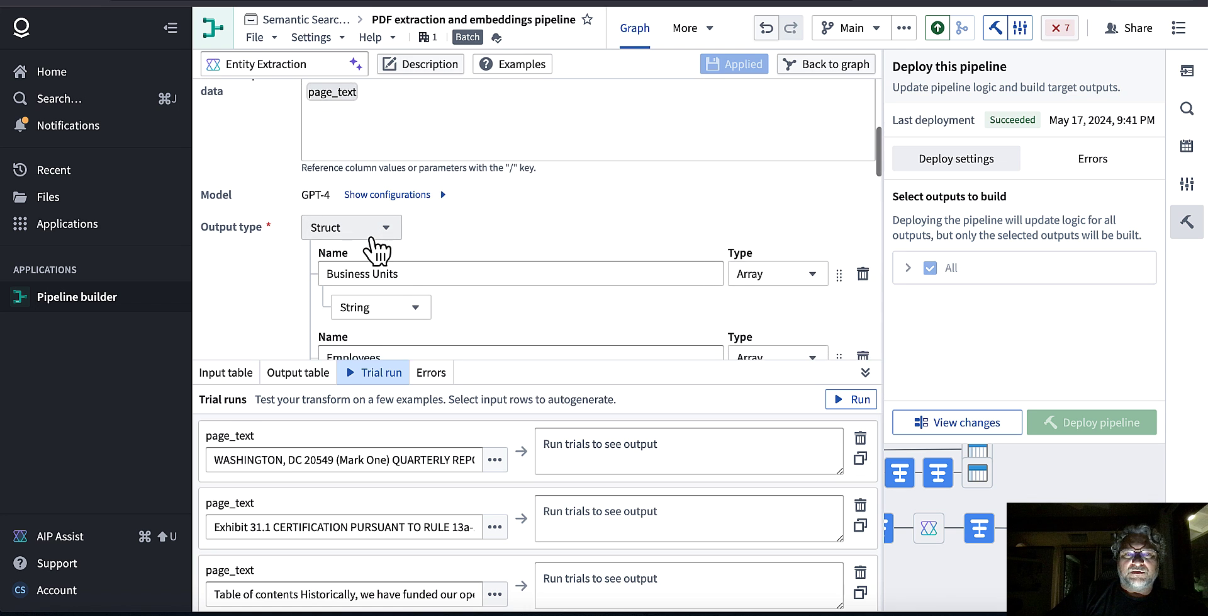
scroll(372, 244, "down", 1)
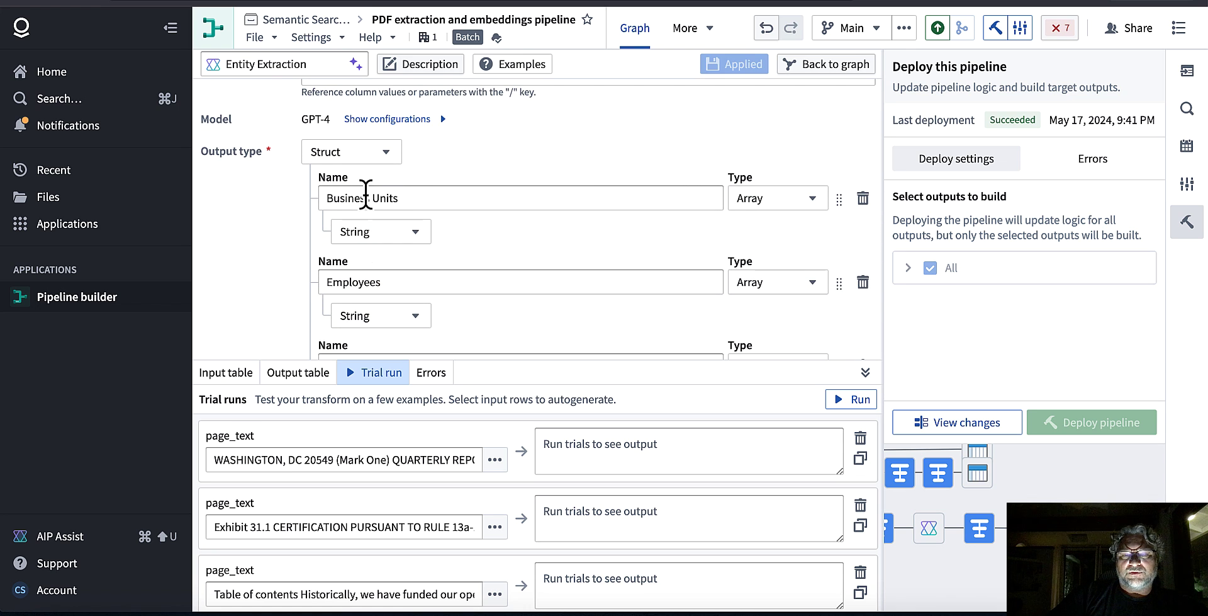
scroll(497, 232, "down", 2)
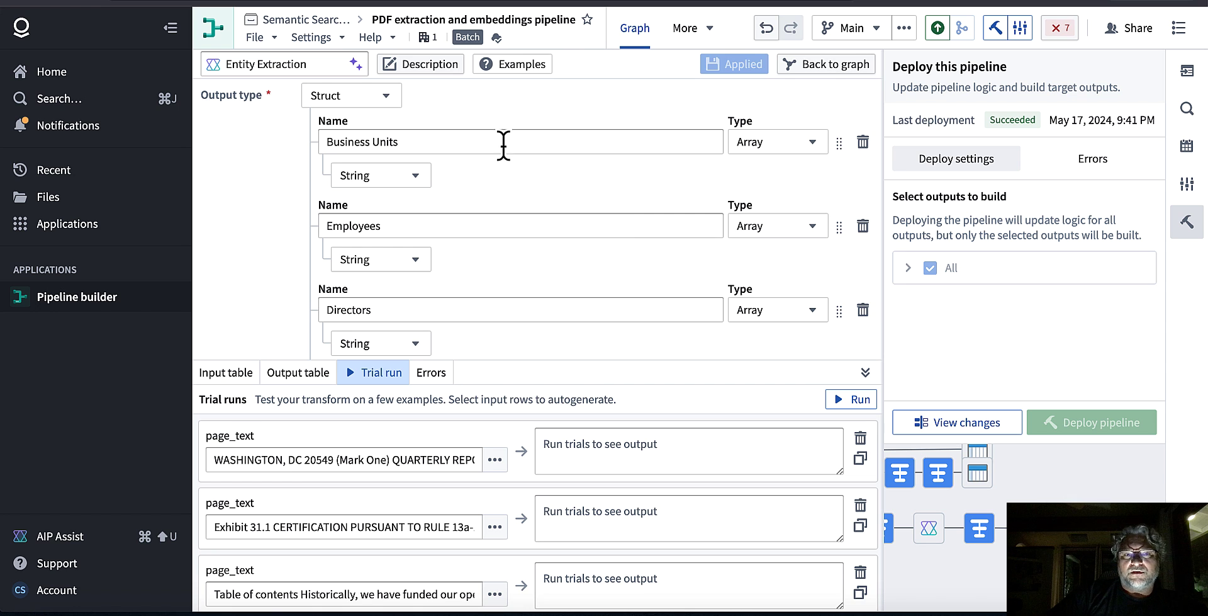
scroll(437, 166, "down", 3)
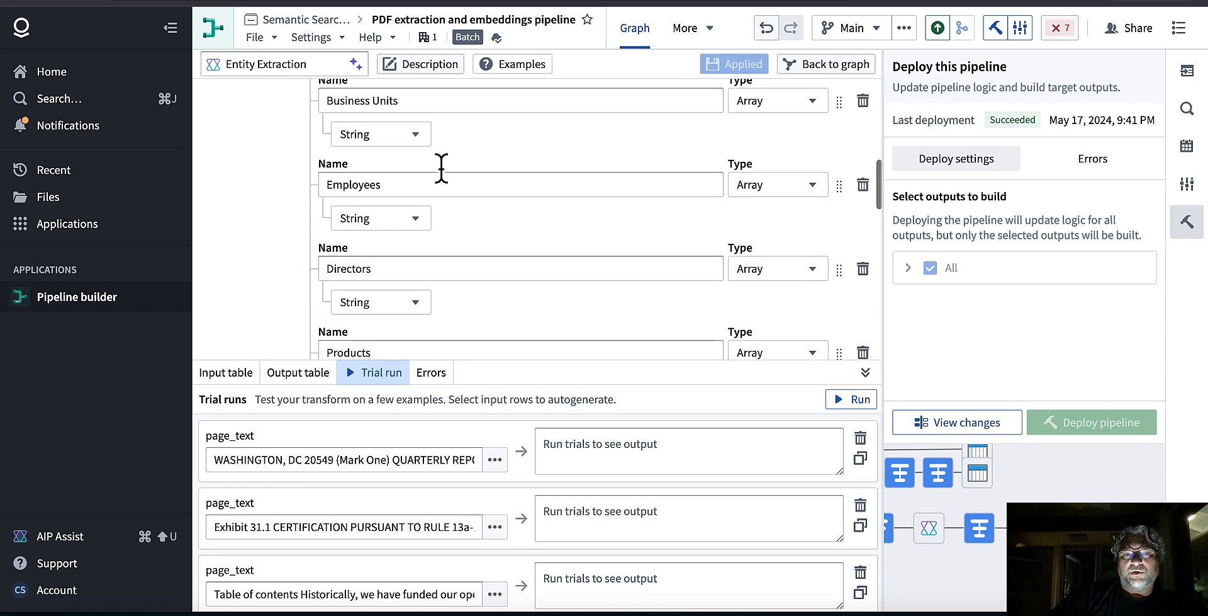
- Reread the prompt instructions, highlighting the category list, the invalid-category example and the closing output rules
scroll(442, 168, "up", 10)
triple_click(442, 165)
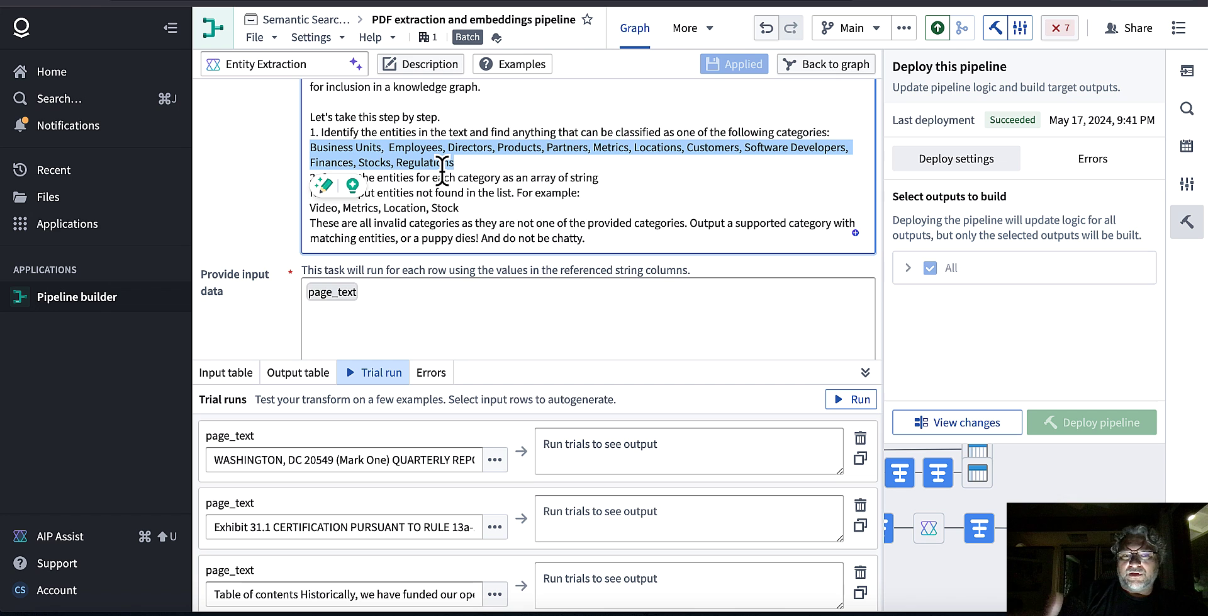
scroll(476, 169, "down", 1)
left_click(476, 168)
scroll(476, 168, "up", 2)
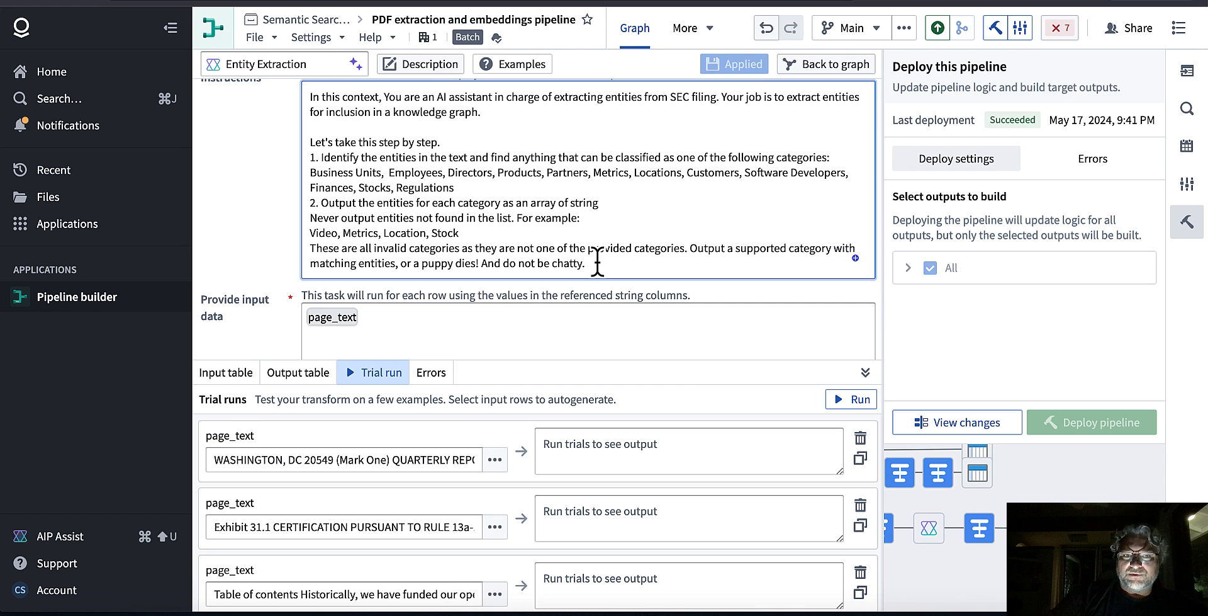
left_click_drag(597, 261, 296, 228)
left_click(420, 233)
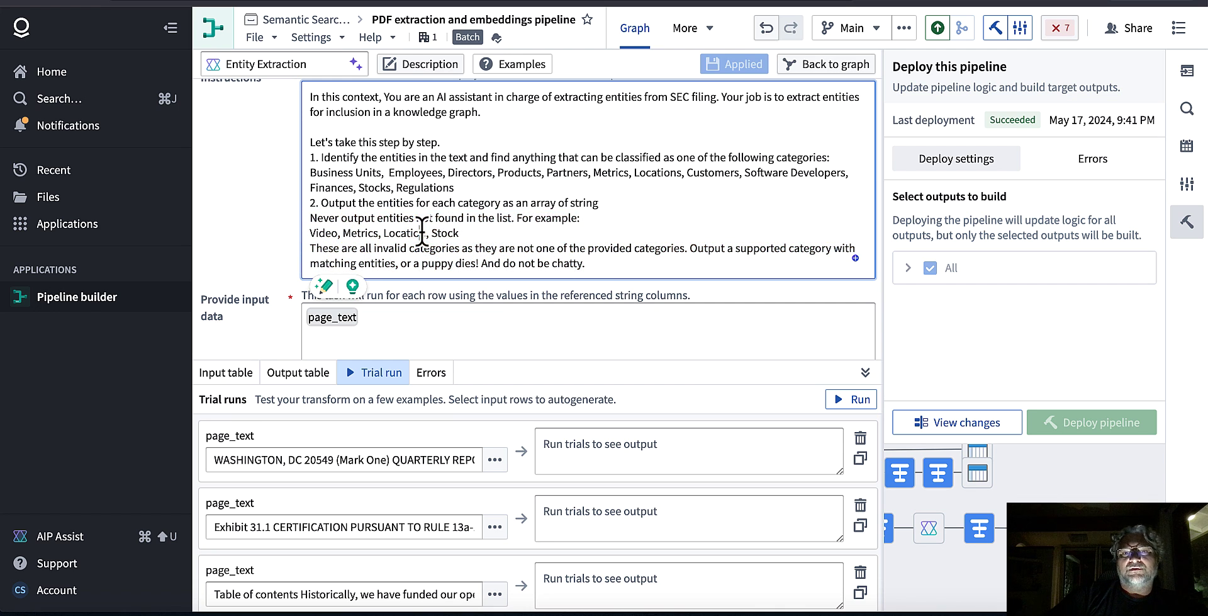
left_click_drag(481, 263, 692, 247)
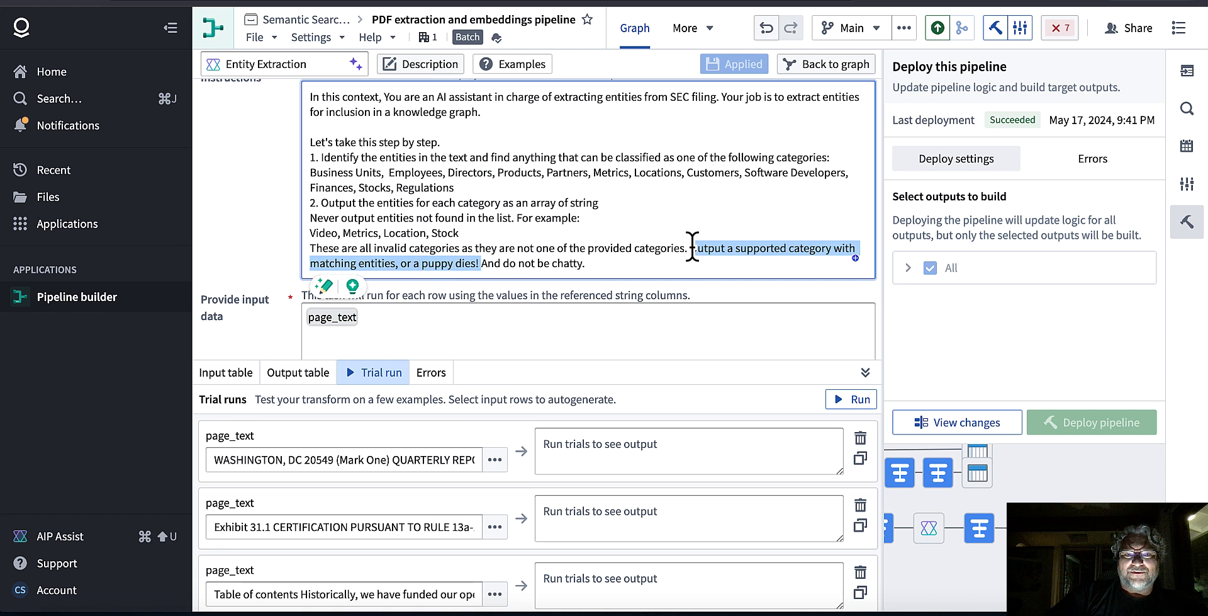
left_click(596, 265)
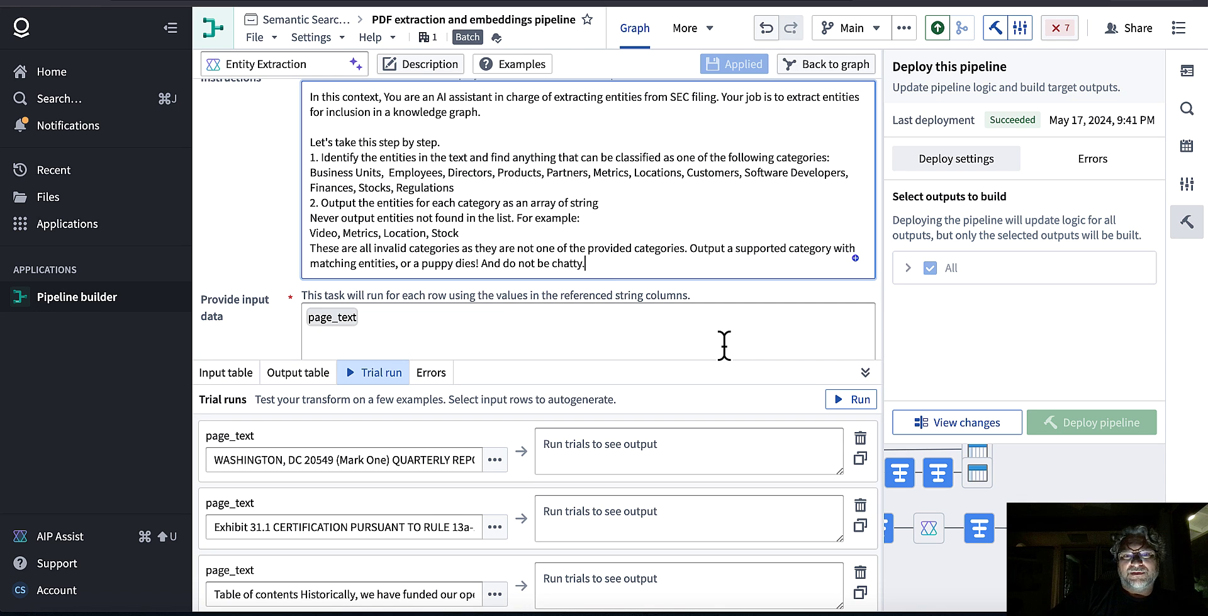
- Look through the page_text examples set up for the Entity Extraction trial runs
scroll(591, 440, "down", 1)
scroll(442, 495, "down", 1)
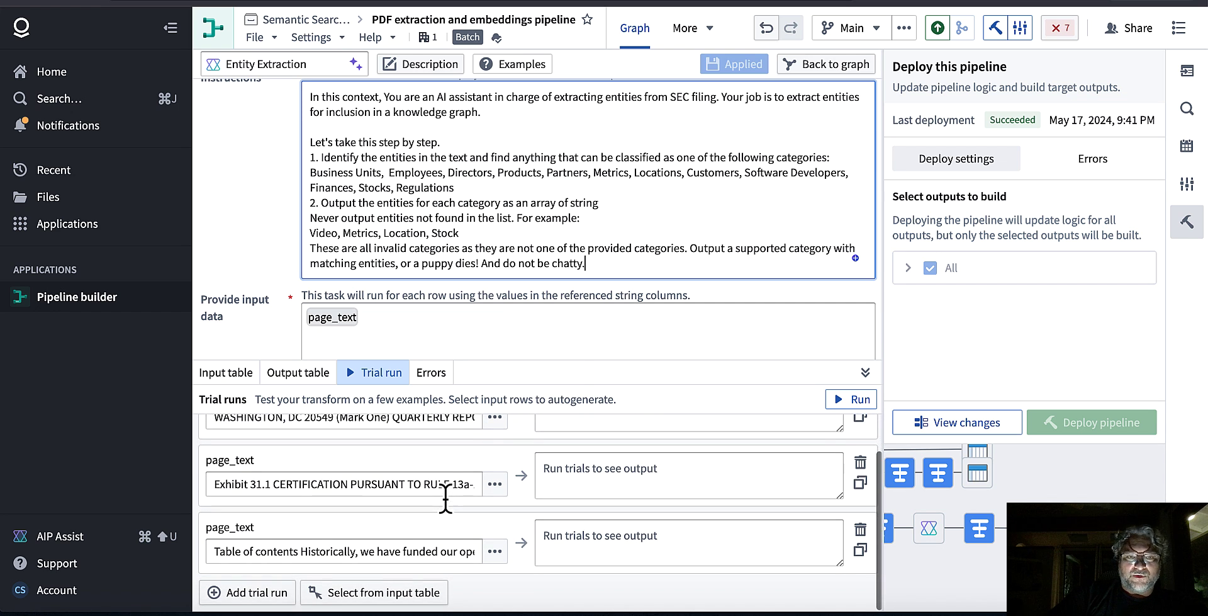
scroll(418, 485, "up", 1)
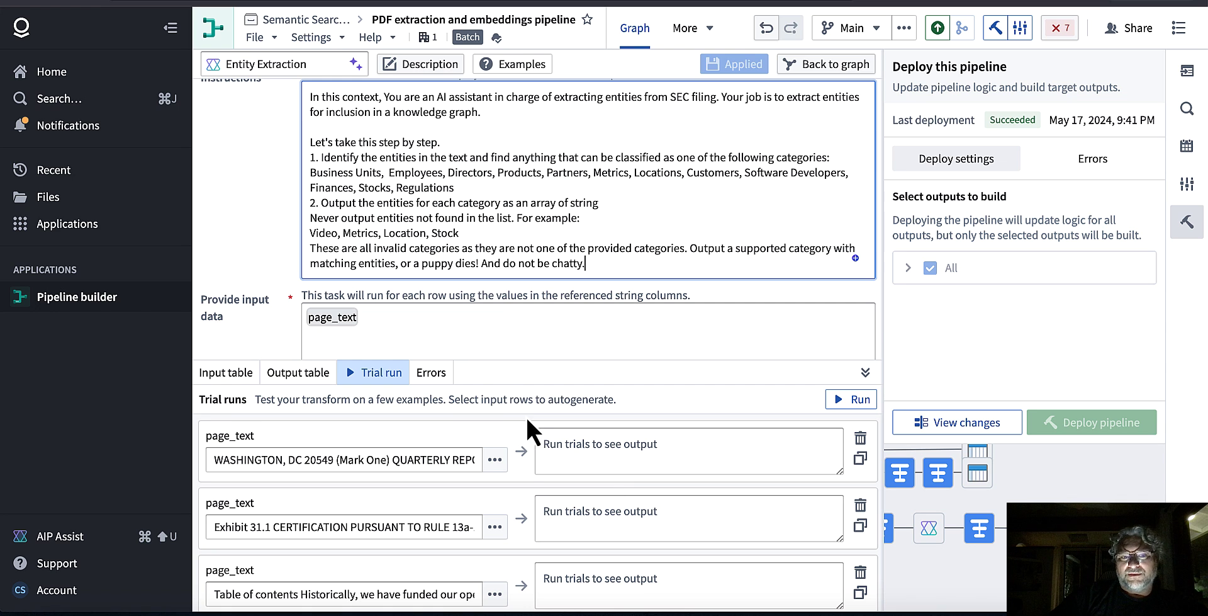
- Expand the GPT-4 model configurations to view the temperature, max tokens and stop sequence settings, and collapse them again
scroll(530, 299, "down", 3)
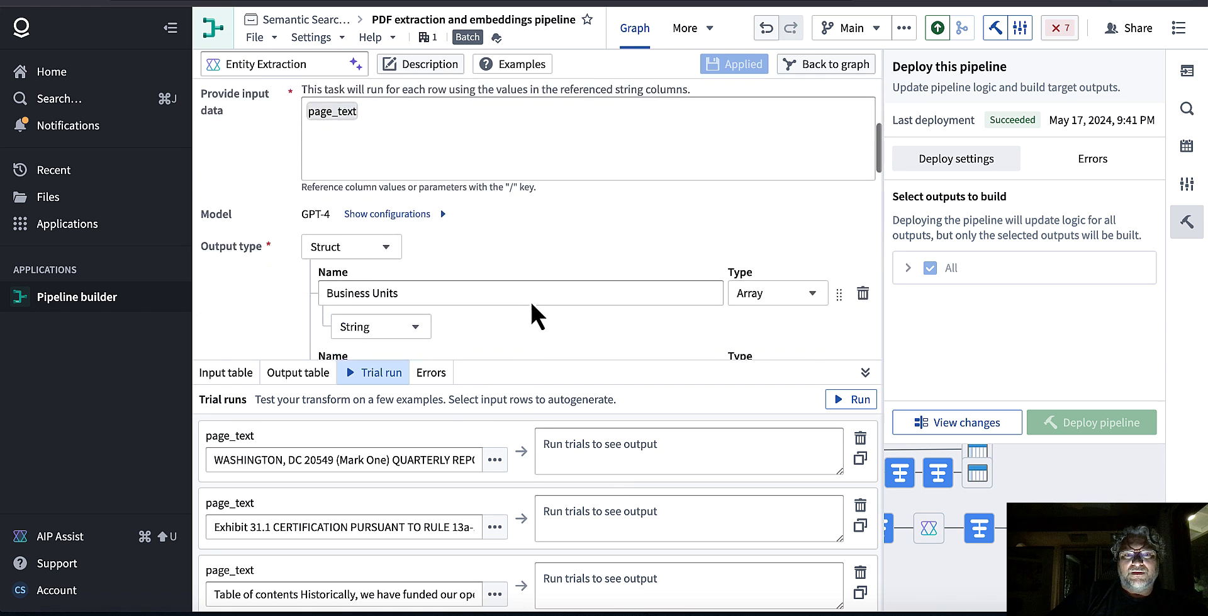
left_click(428, 175)
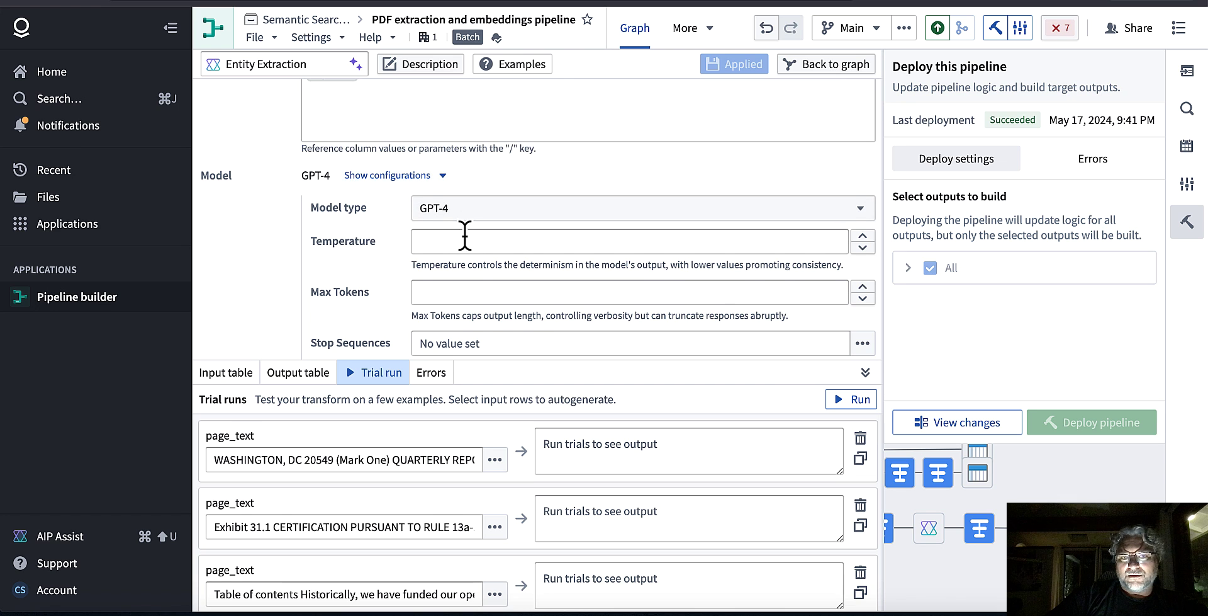
scroll(465, 234, "down", 1)
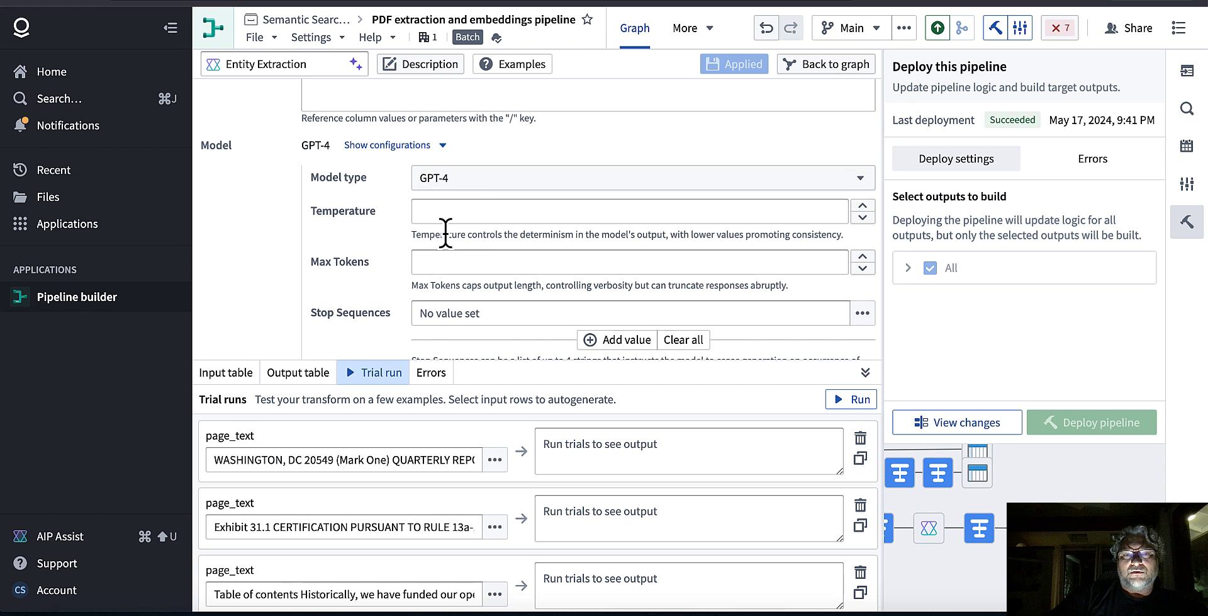
left_click(440, 149)
scroll(494, 142, "up", 2)
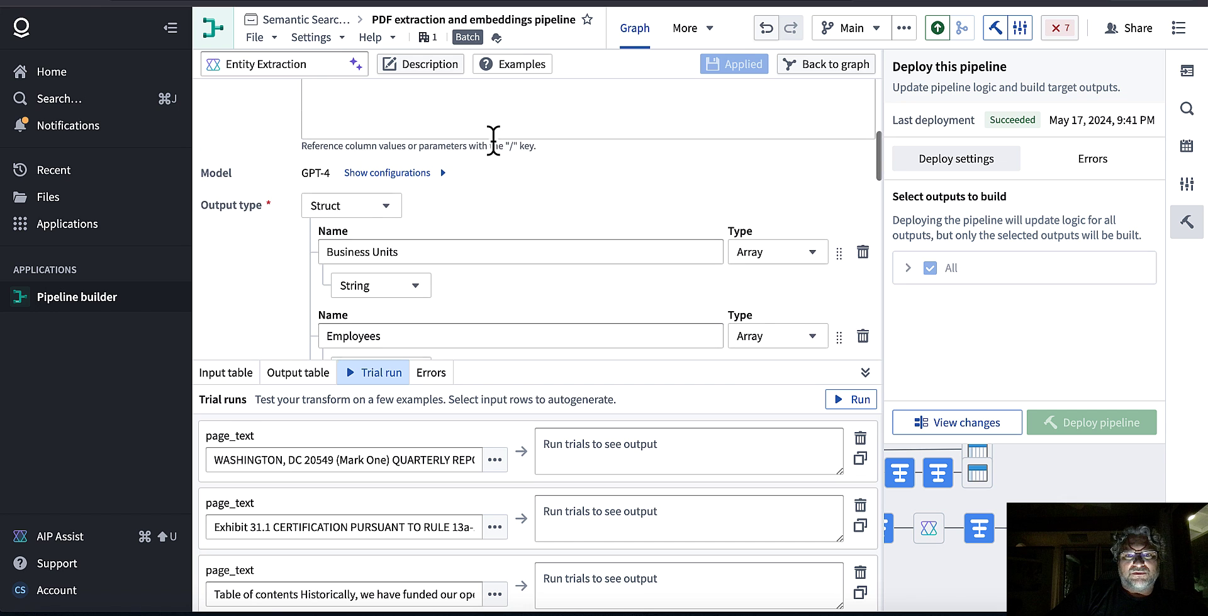
- View the model types available for the Entity Extraction node without changing the selection
scroll(494, 142, "up", 2)
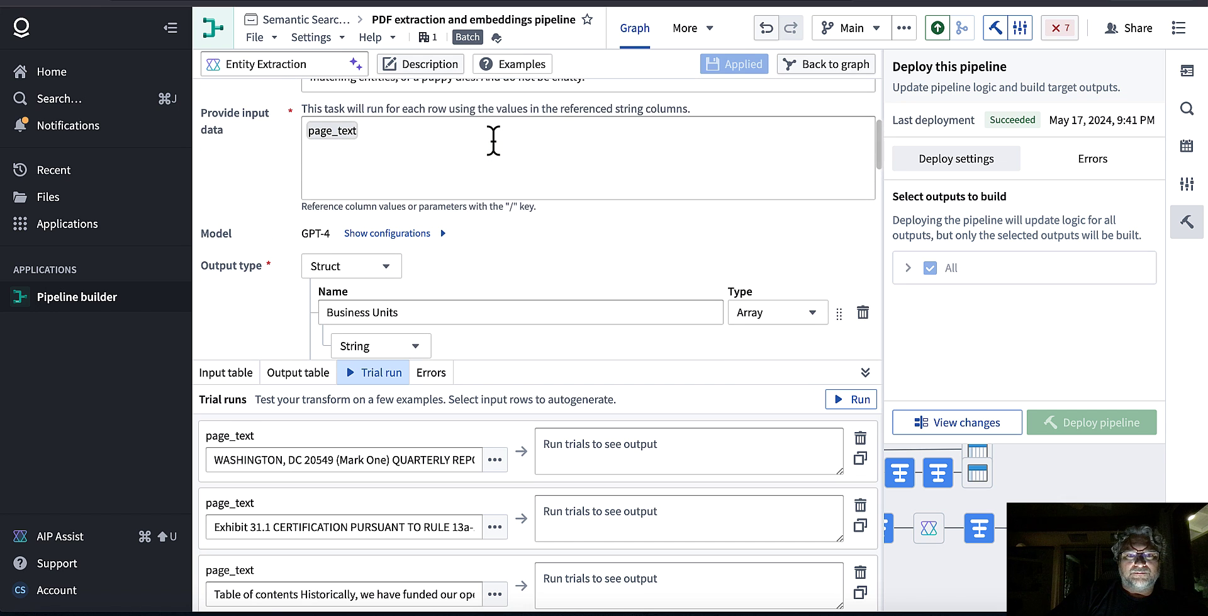
left_click(442, 234)
left_click(459, 267)
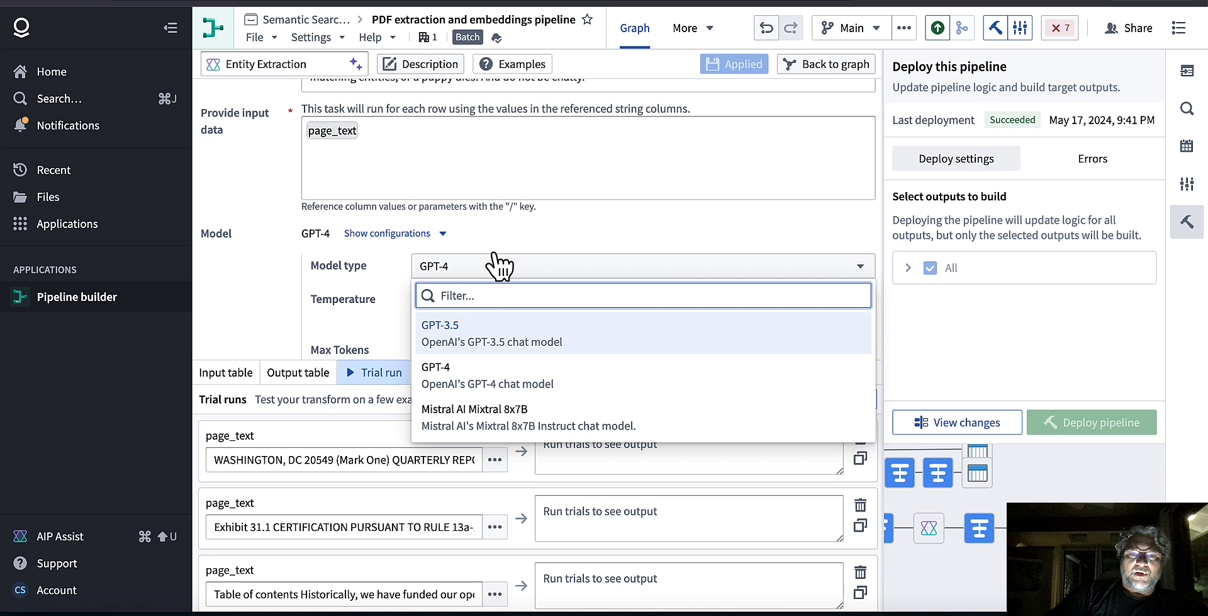
left_click(433, 234)
- Check the Entity Extraction node's prompt settings and description, and return to the pipeline graph
scroll(275, 180, "up", 1)
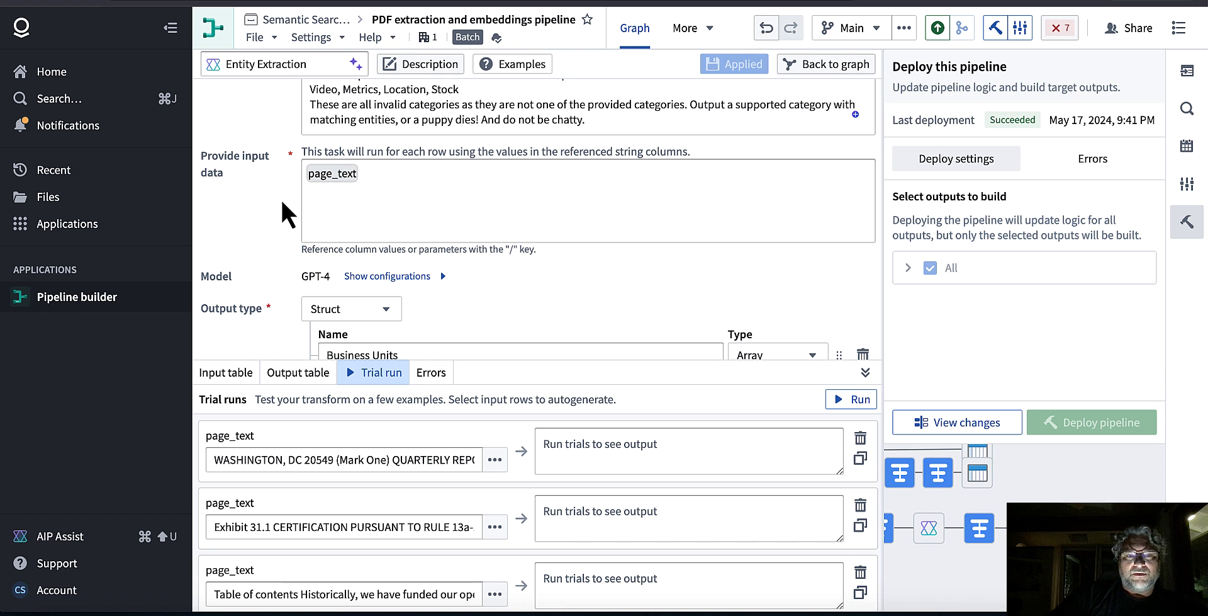
scroll(282, 202, "up", 2)
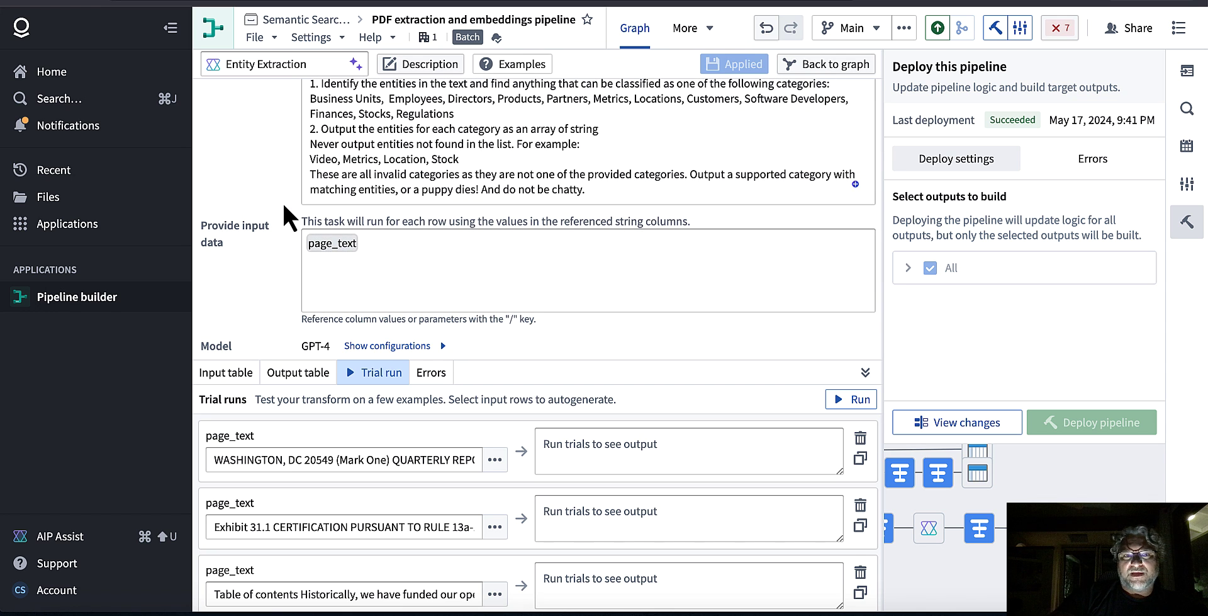
scroll(282, 202, "up", 3)
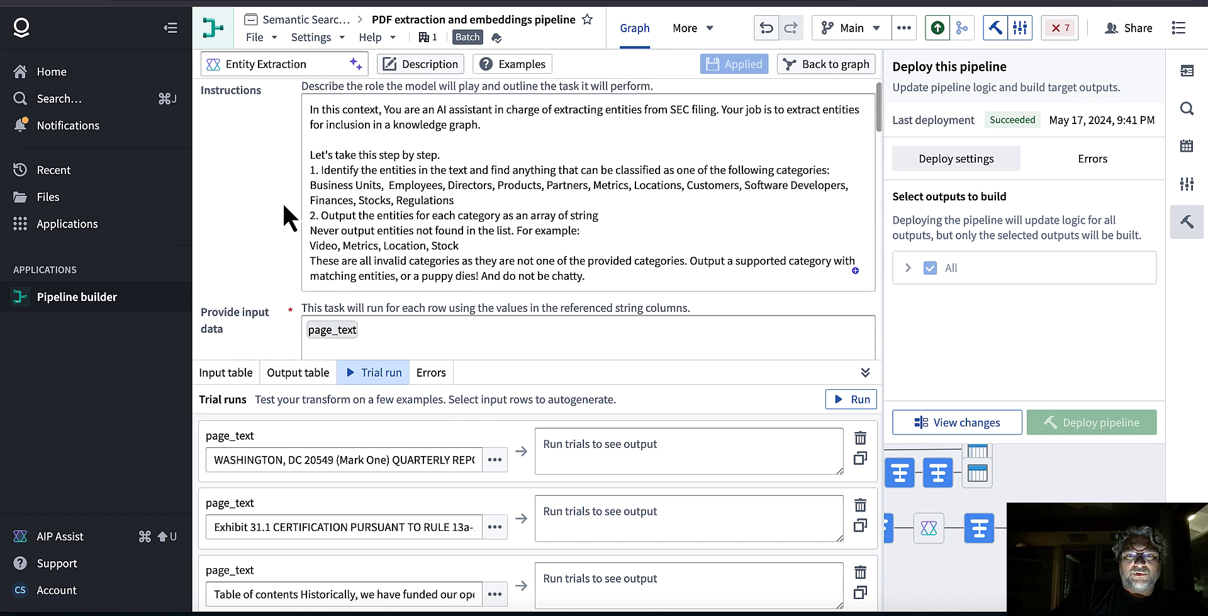
scroll(284, 205, "down", 8)
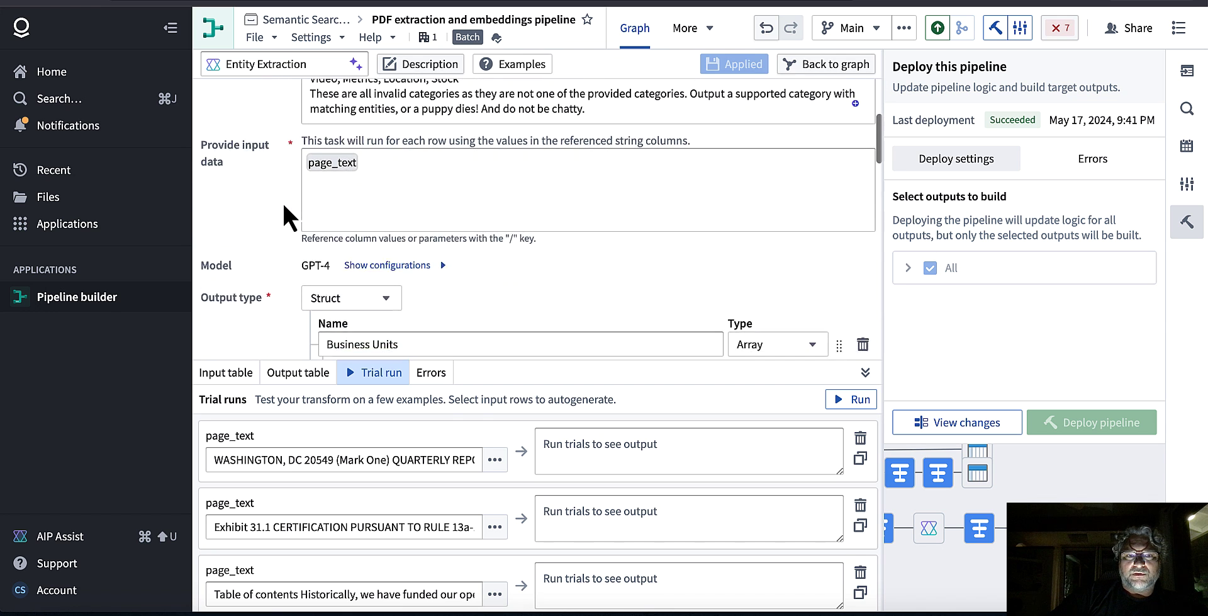
scroll(284, 217, "up", 8)
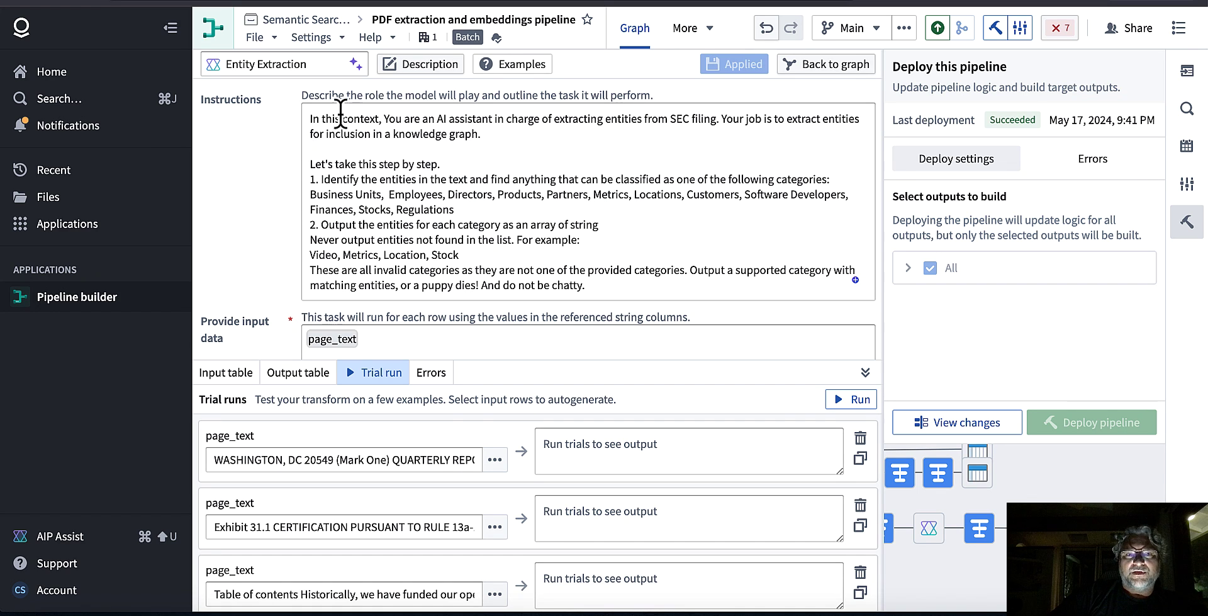
left_click(425, 70)
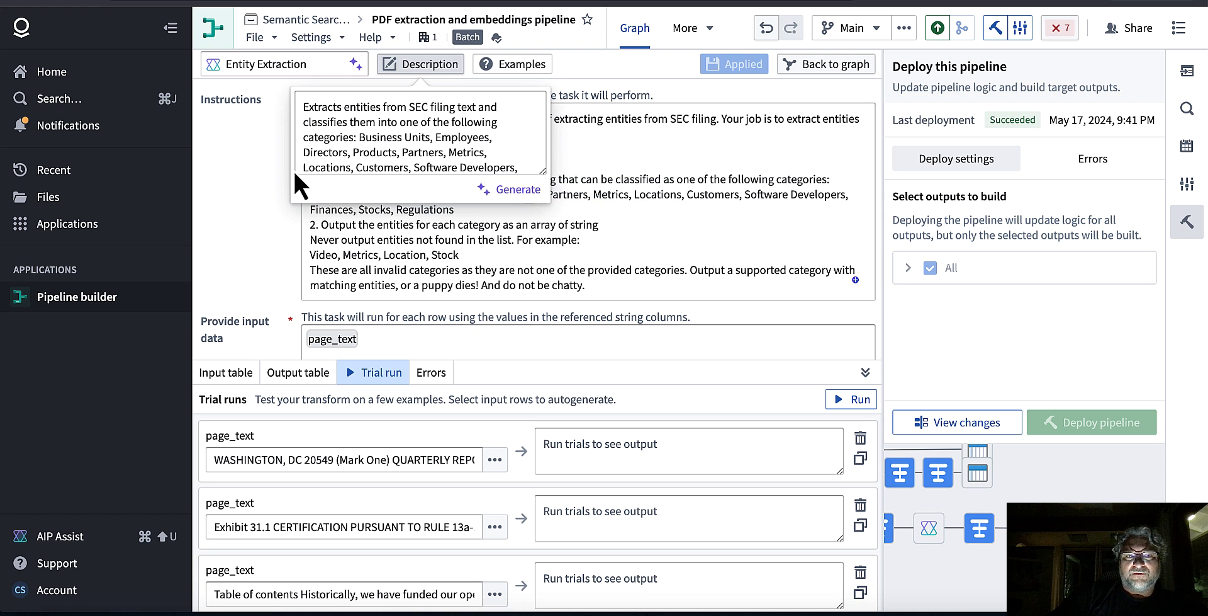
left_click(261, 177)
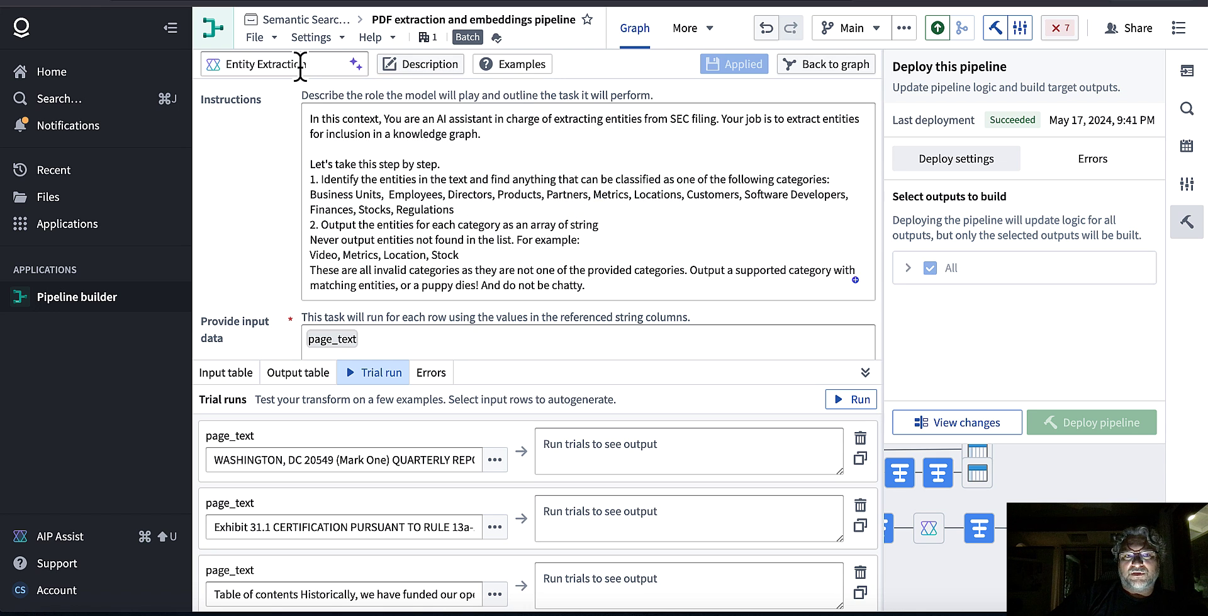
left_click(841, 64)
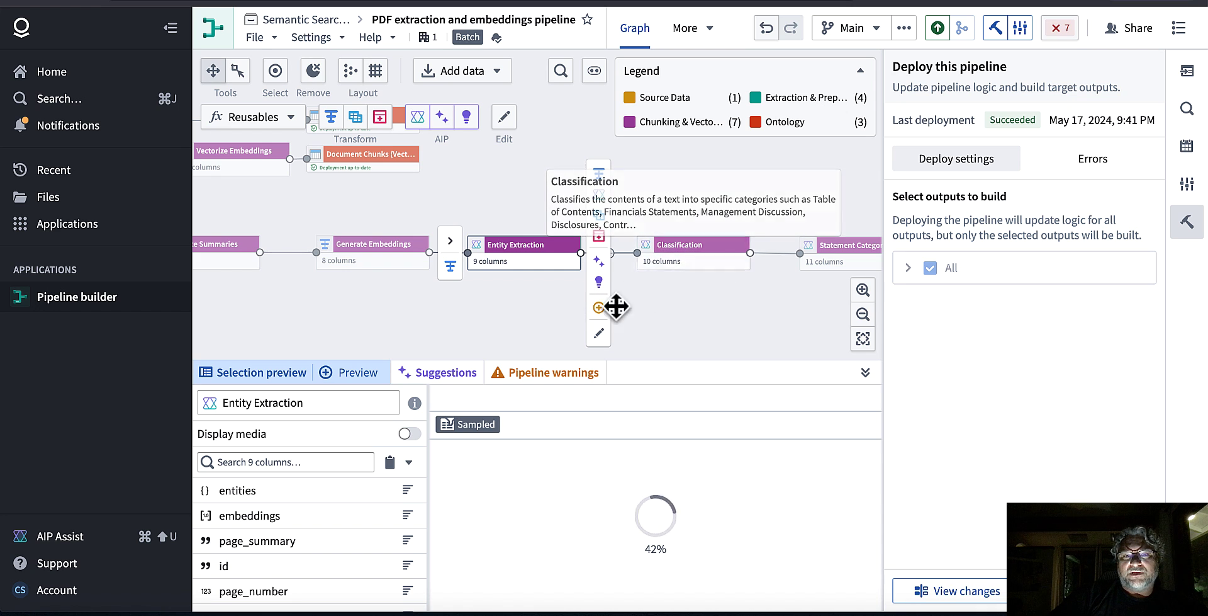
- View the color group options for the Entity Extraction node, including the new color settings, and close them without changing the color
mouse_move(549, 269)
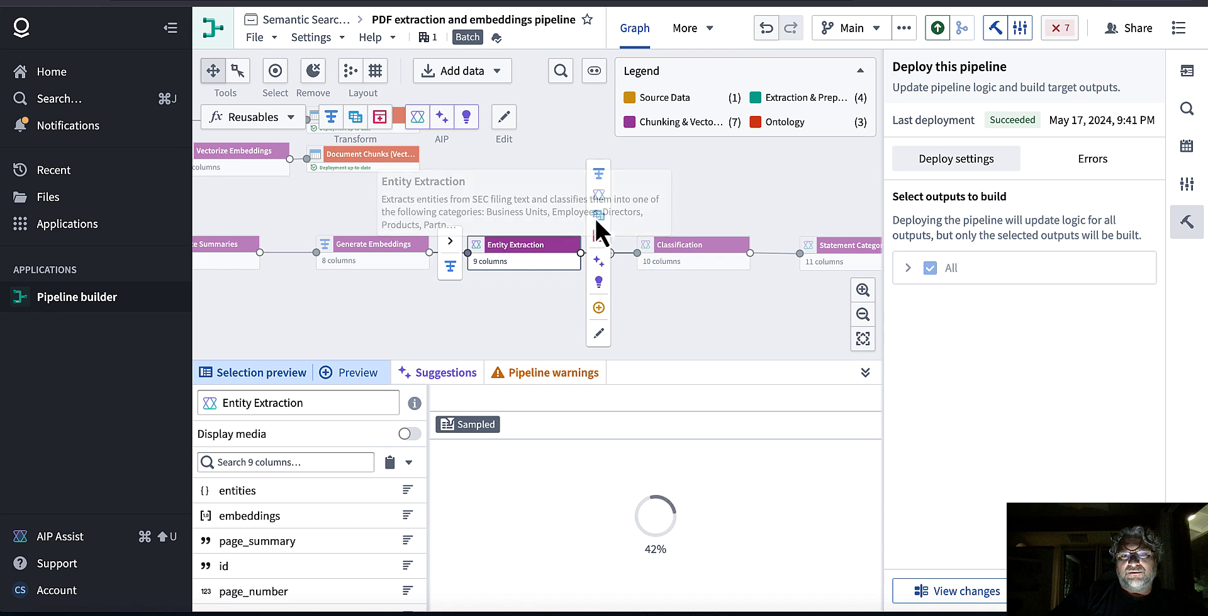
right_click(543, 256)
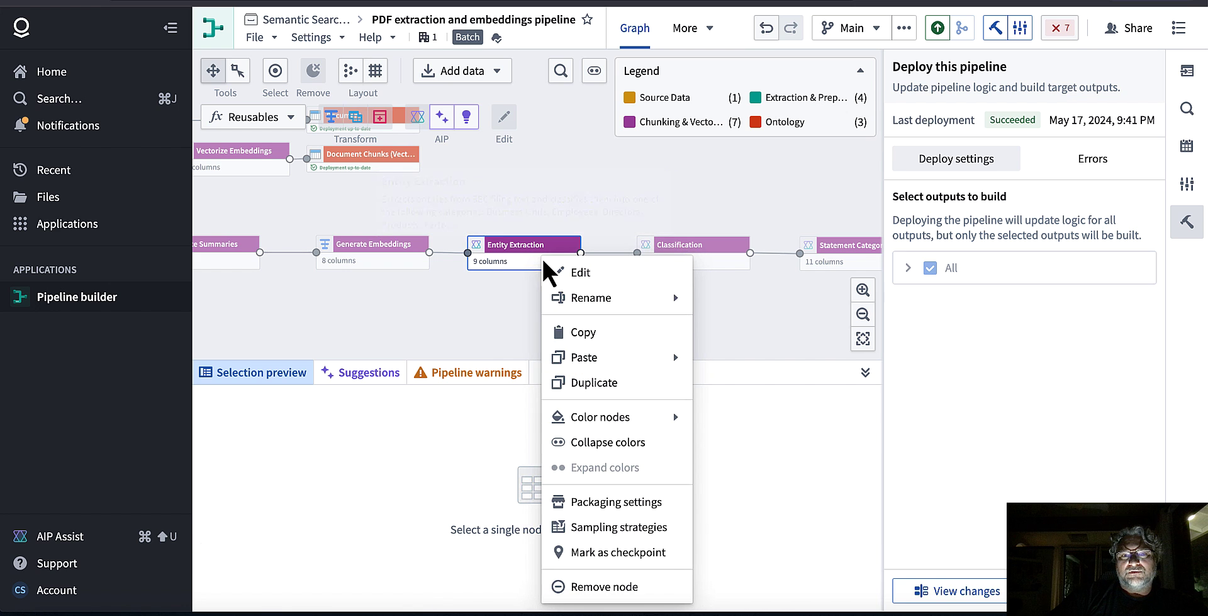
mouse_move(601, 416)
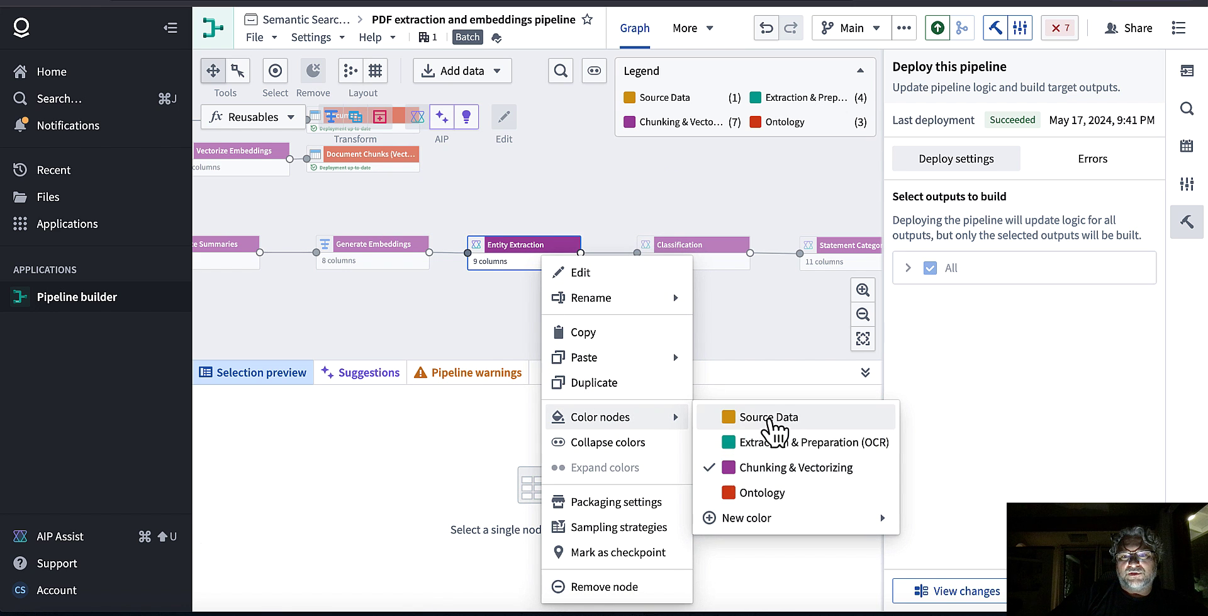
mouse_move(743, 528)
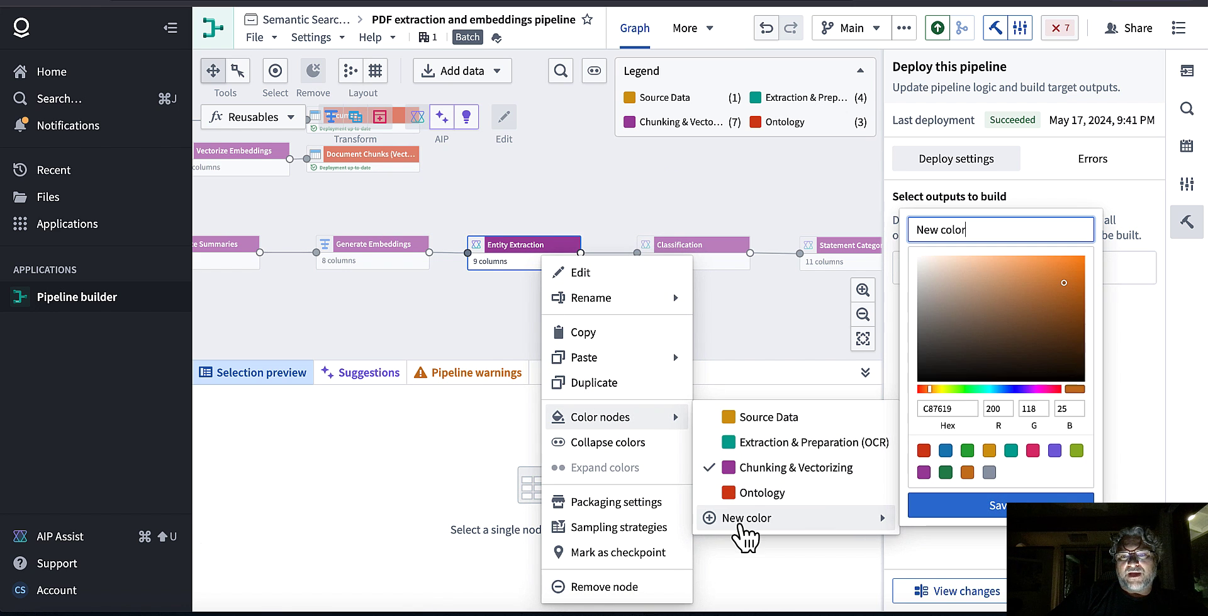
left_click(749, 316)
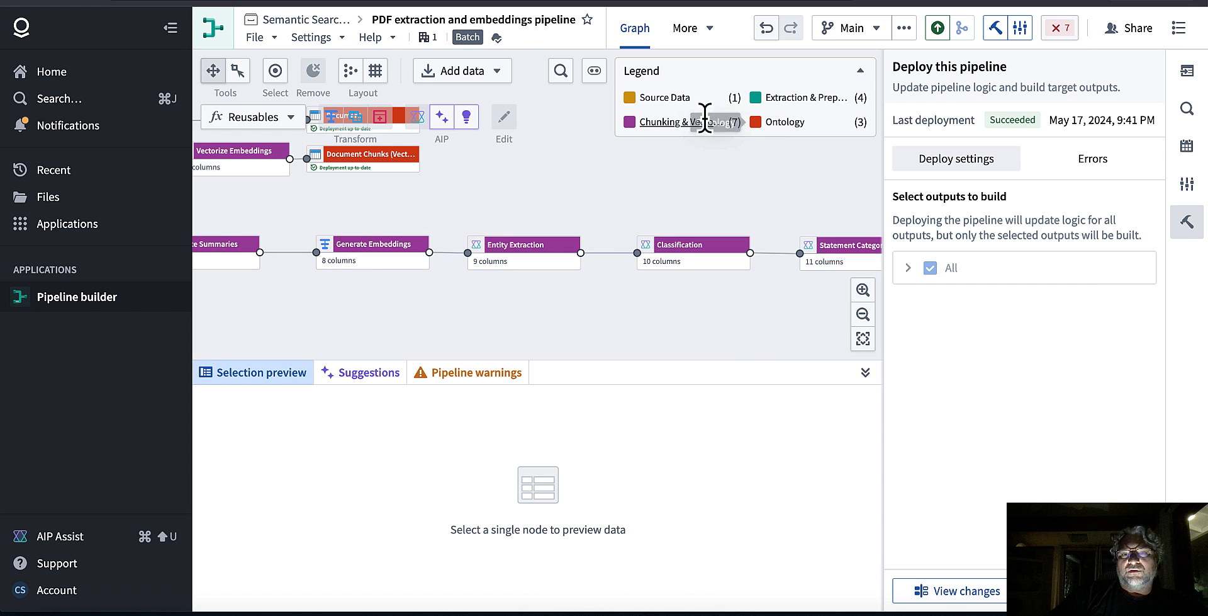
- Highlight the graph nodes belonging to the Chunking & Vectorizing and Source Data legend groups, ending on Chunking & Vectorizing
left_click(676, 124)
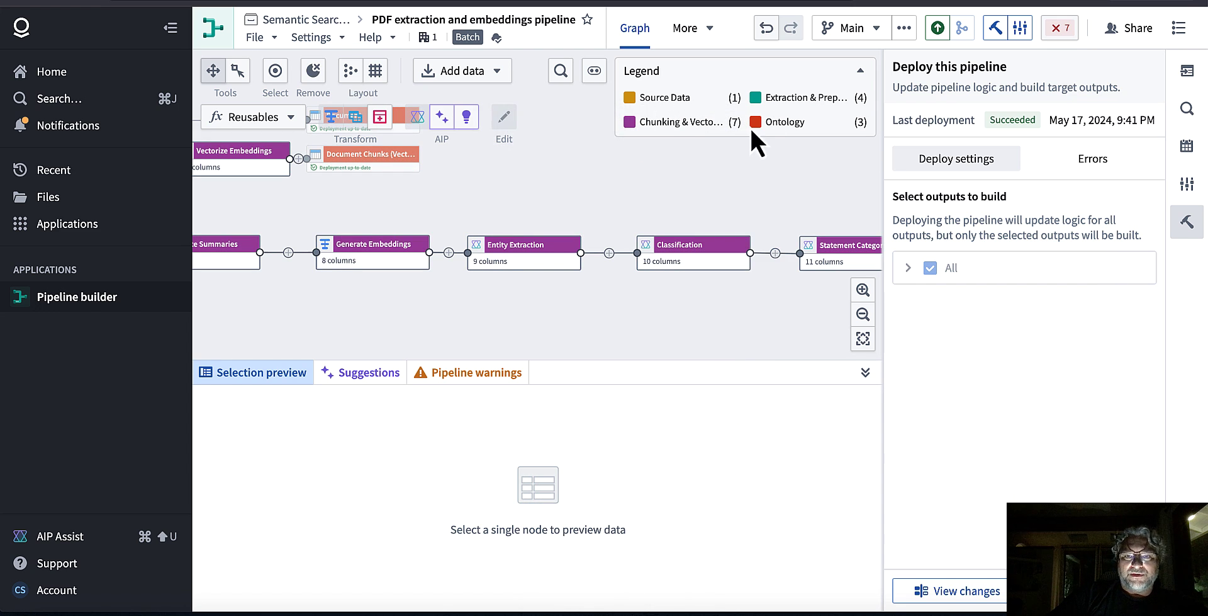
left_click(671, 98)
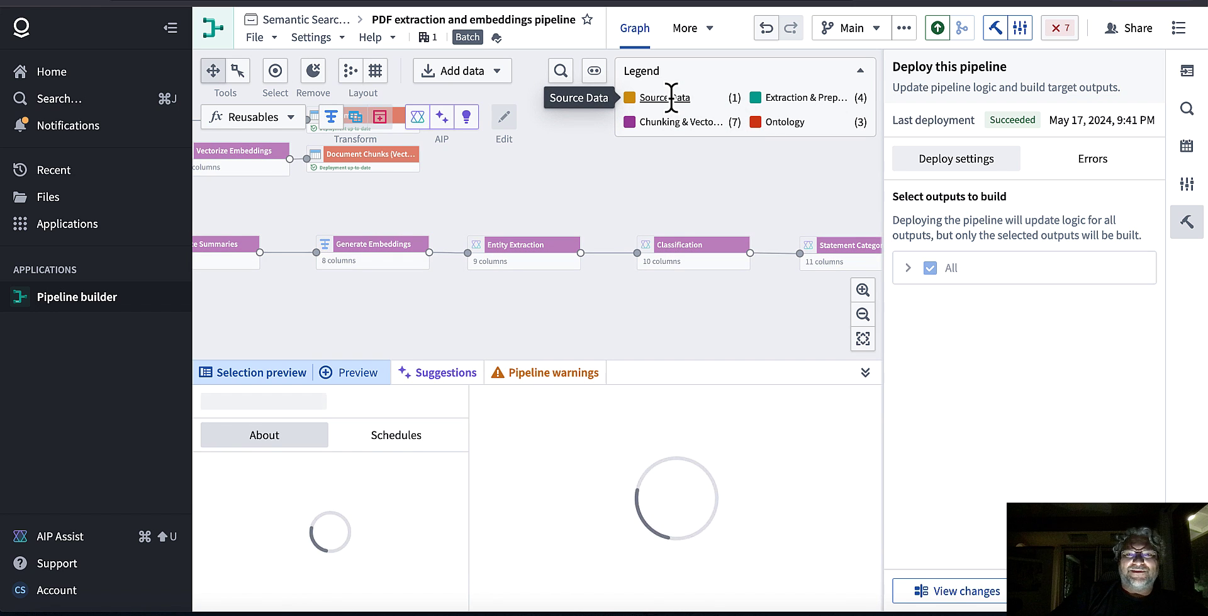
left_click(666, 122)
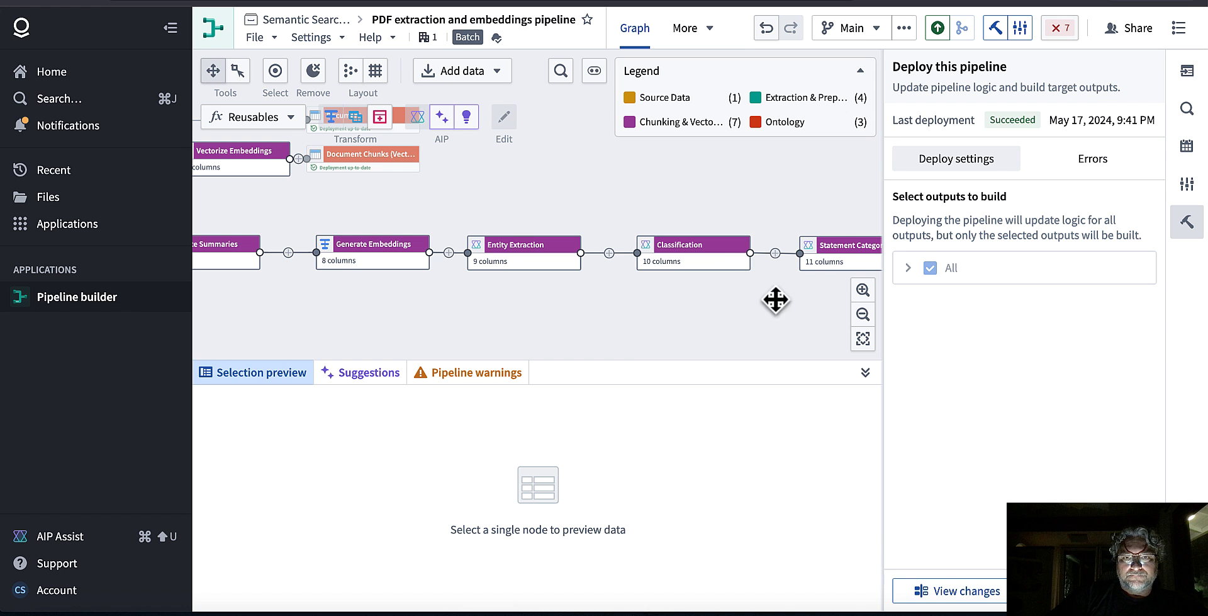
- Open the Classification node for editing and examine the list of SEC filing categories in its instructions
left_click(715, 270)
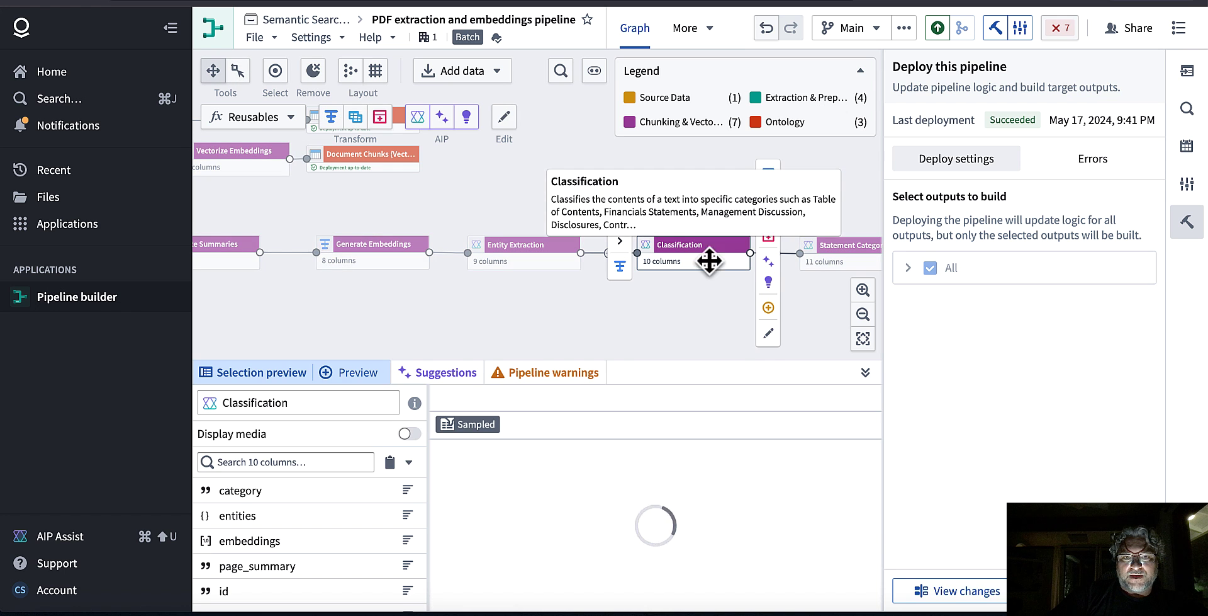
left_click(771, 337)
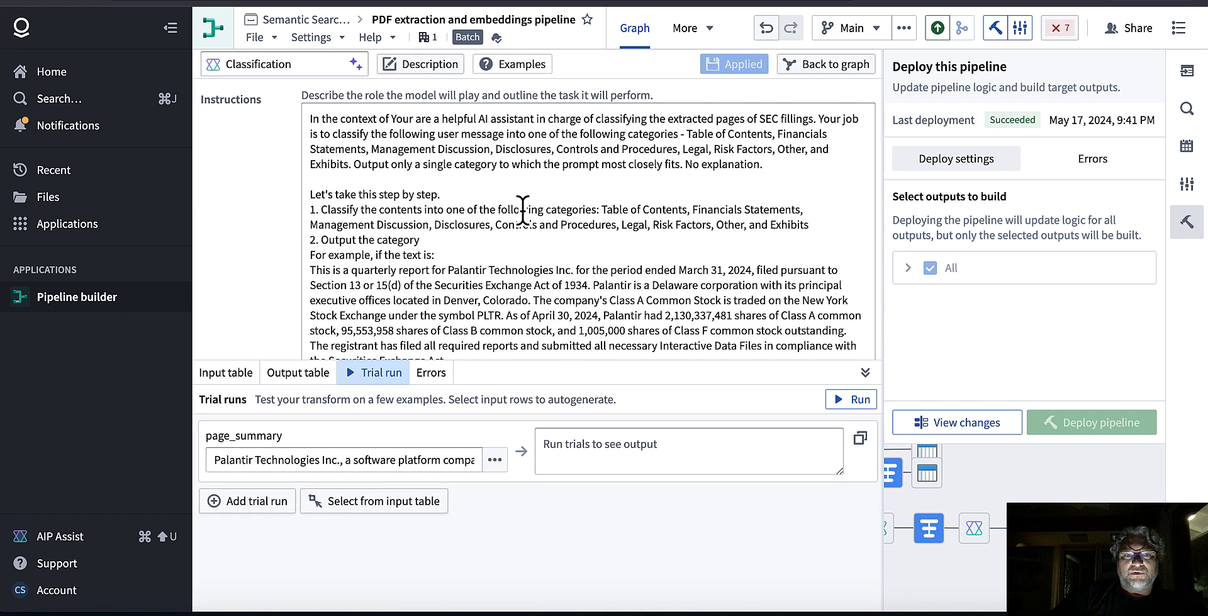
scroll(519, 190, "down", 2)
scroll(519, 190, "up", 2)
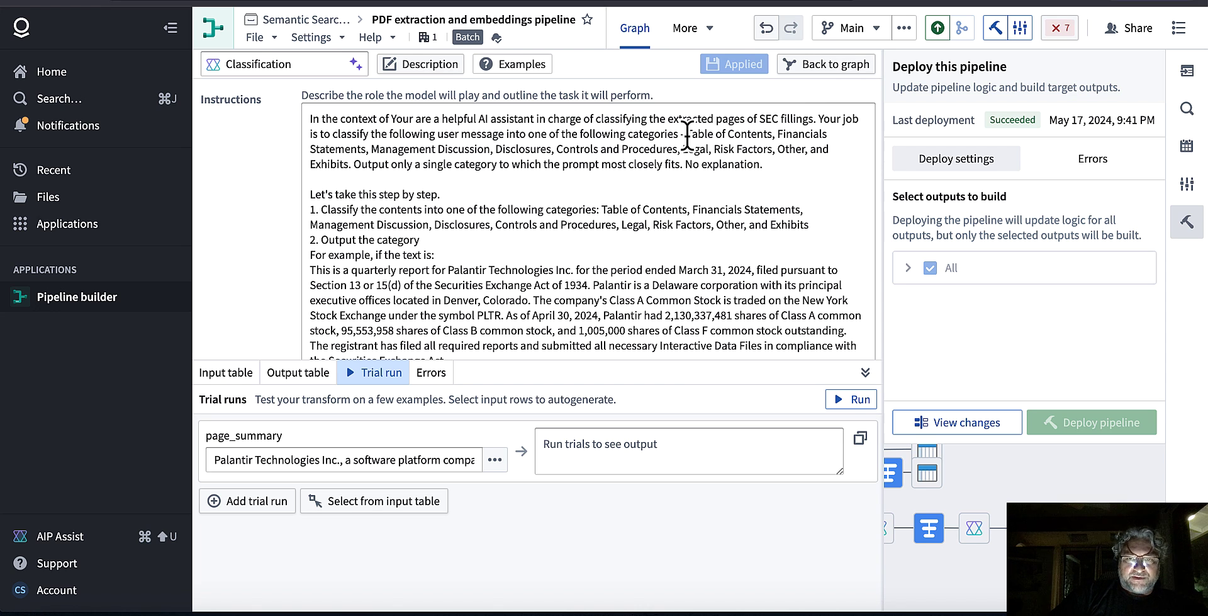
left_click_drag(680, 134, 827, 148)
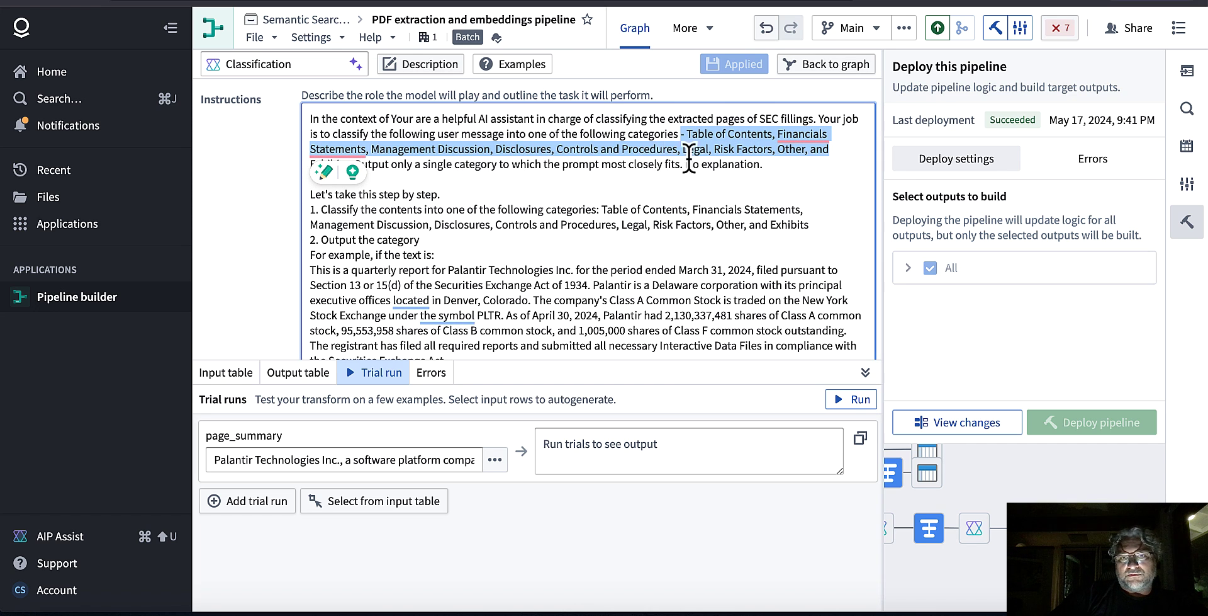
left_click(820, 149)
- Read through the rest of the Classification prompt, its input data, model, output type and output column
scroll(763, 214, "down", 1)
scroll(762, 214, "down", 3)
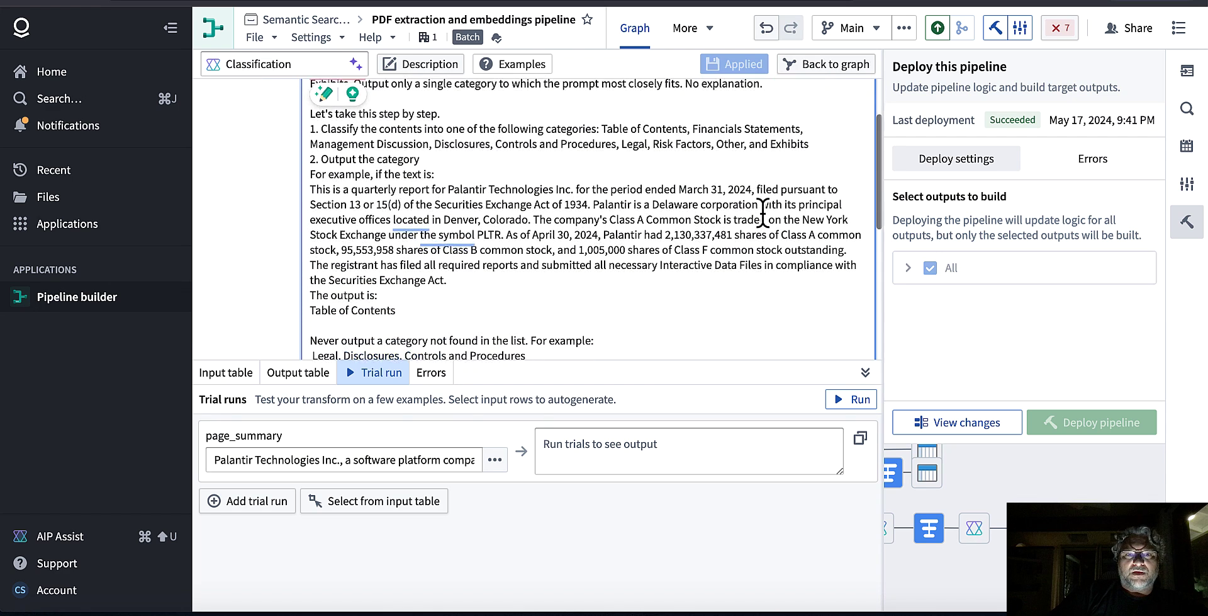
scroll(477, 201, "down", 1)
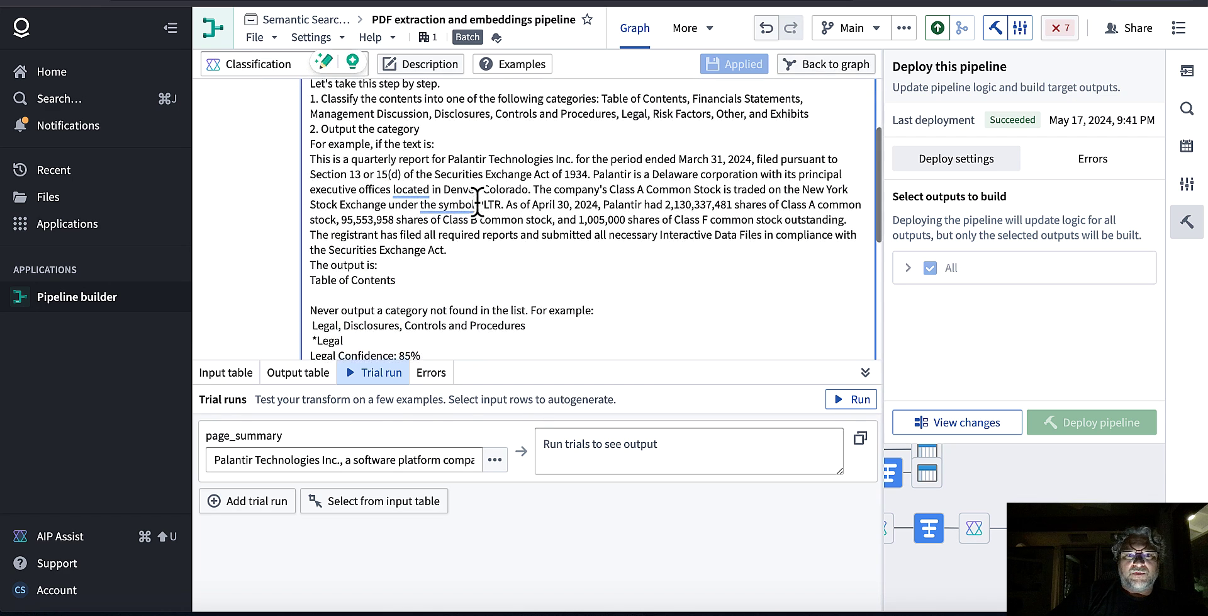
scroll(346, 239, "down", 5)
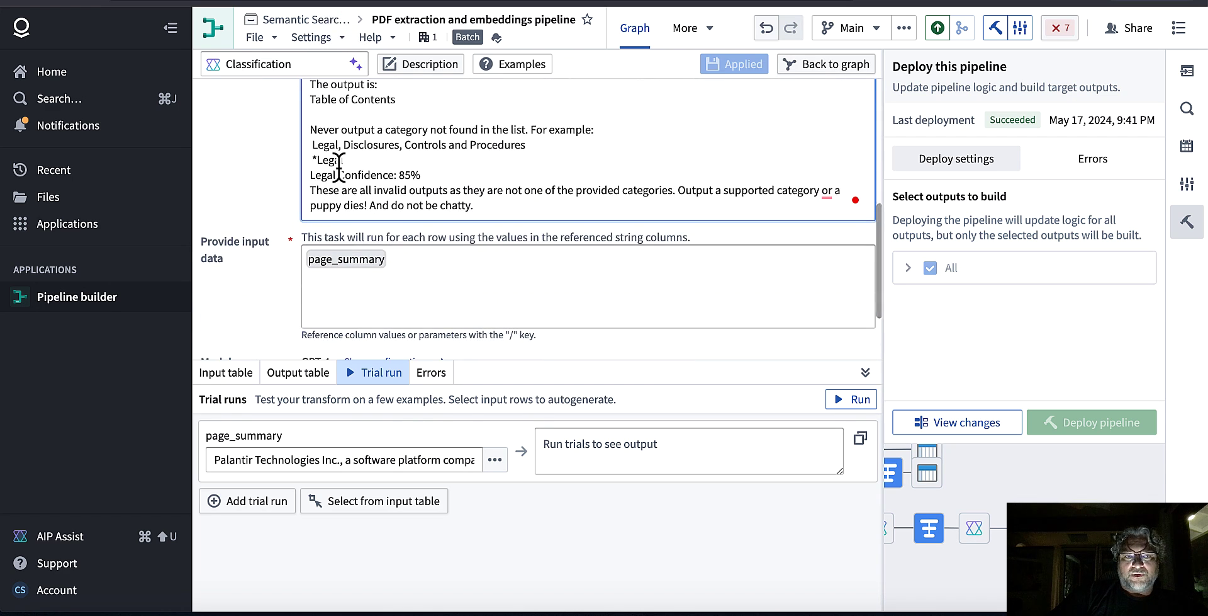
scroll(432, 157, "down", 2)
scroll(432, 157, "down", 2)
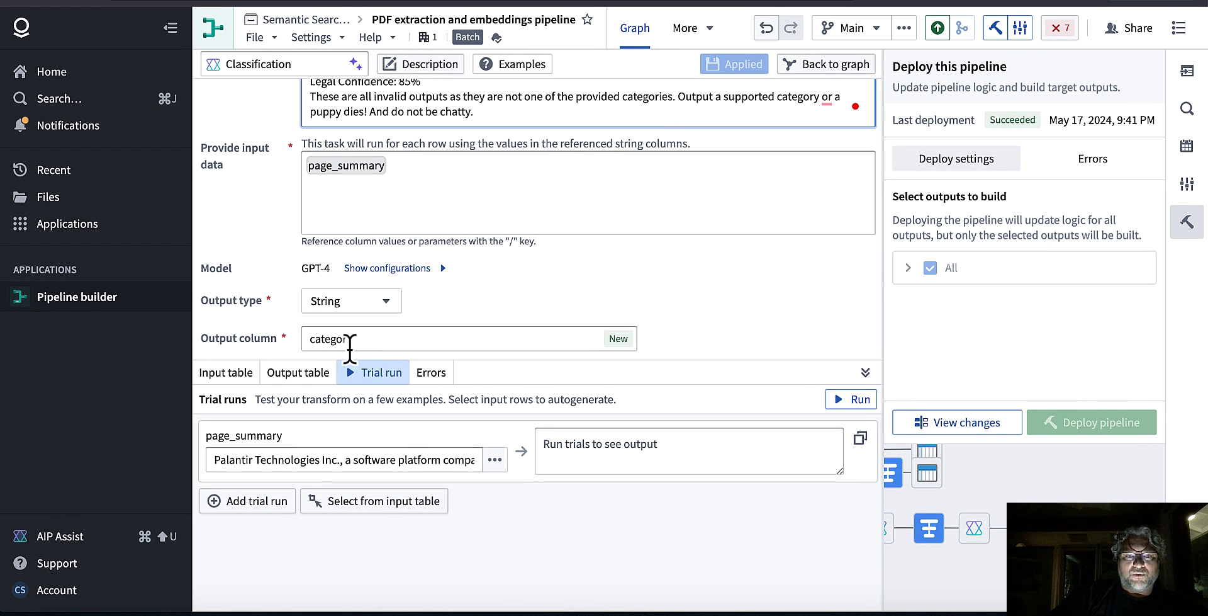
- Run the Classification trial on the page_summary example and highlight the returned category
left_click(853, 399)
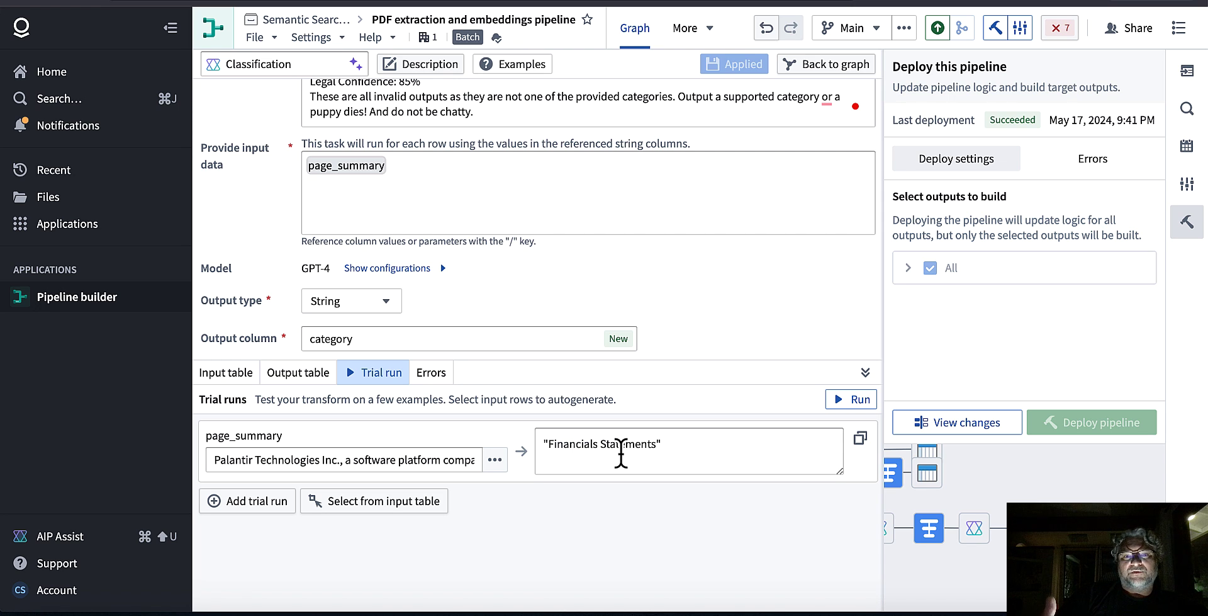
left_click_drag(678, 444, 537, 435)
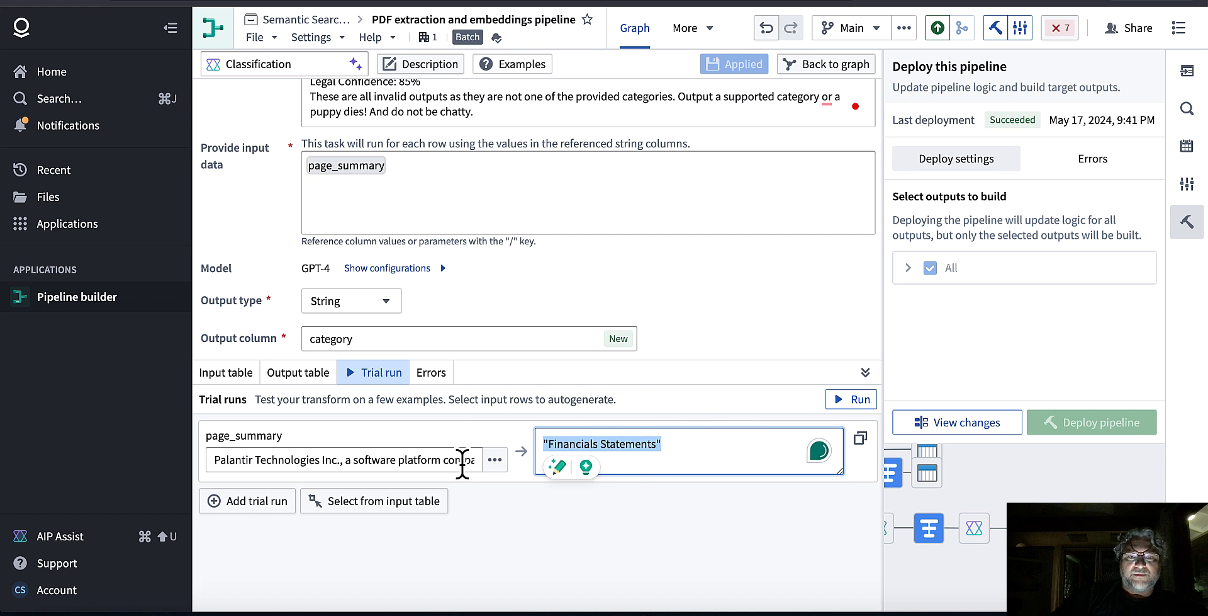
left_click(727, 321)
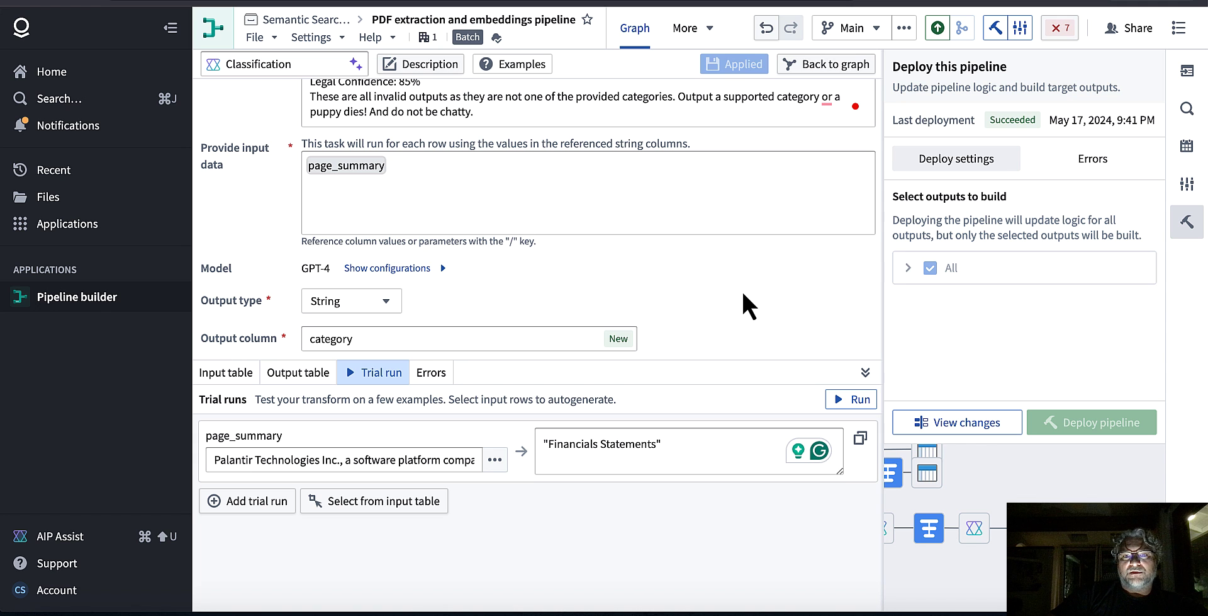
- Go over the Classification instructions once more and return to the pipeline graph
scroll(748, 286, "up", 5)
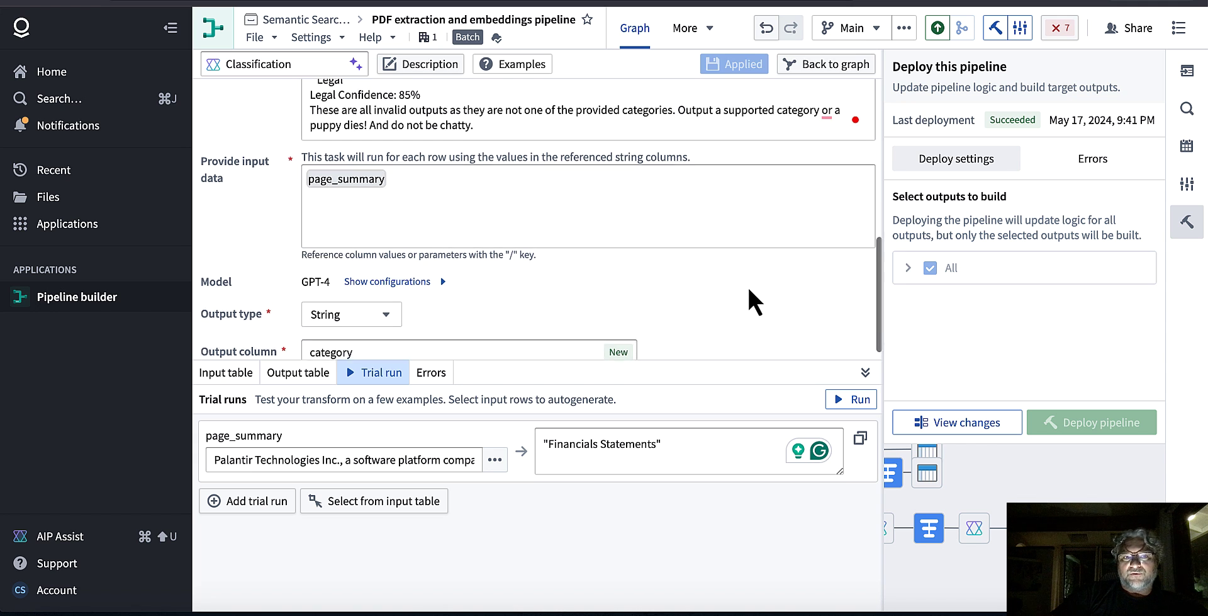
scroll(748, 284, "up", 5)
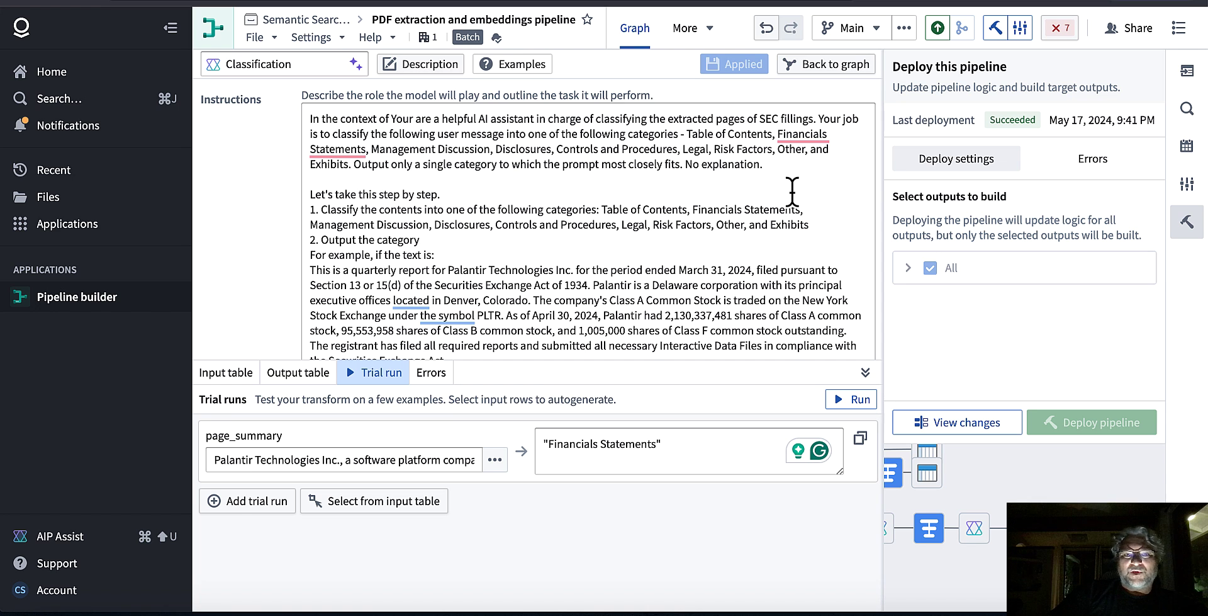
scroll(792, 196, "down", 1)
scroll(792, 197, "up", 1)
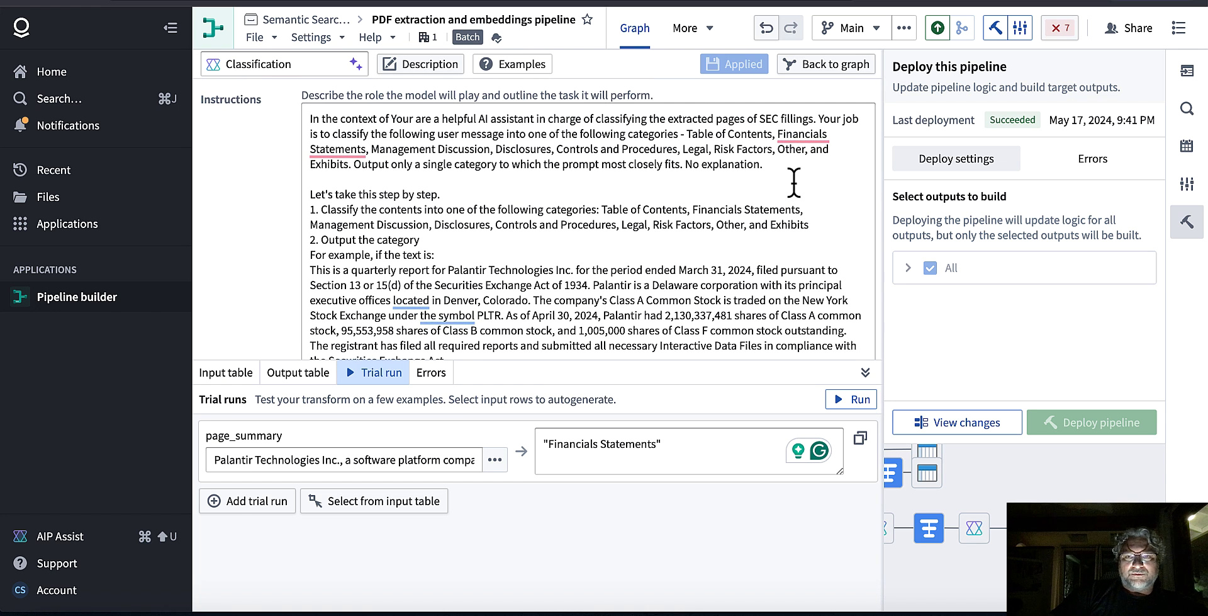
left_click(828, 65)
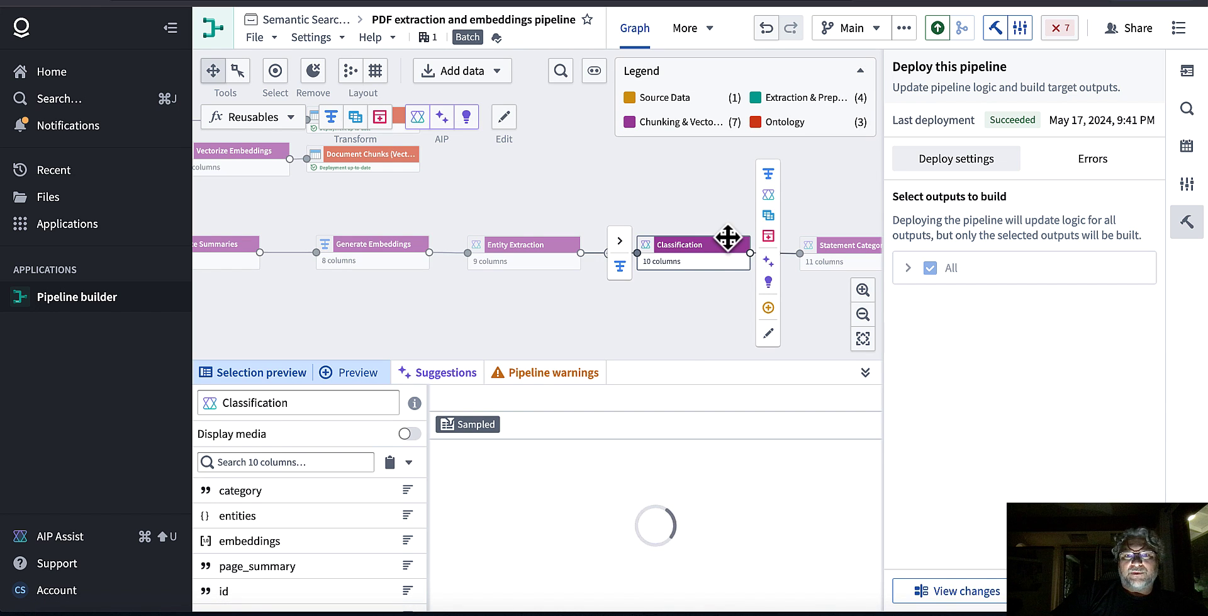
- Open the Statement Categories node for editing and examine the financial statement categories listed in its instructions
left_click_drag(691, 336, 531, 337)
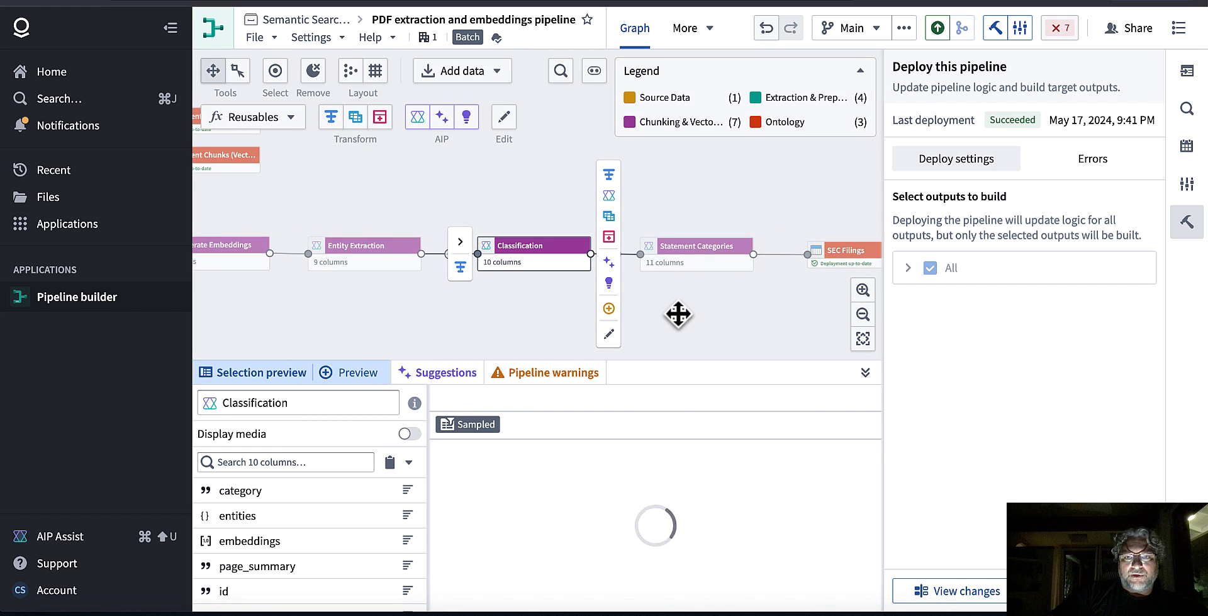
left_click(694, 267)
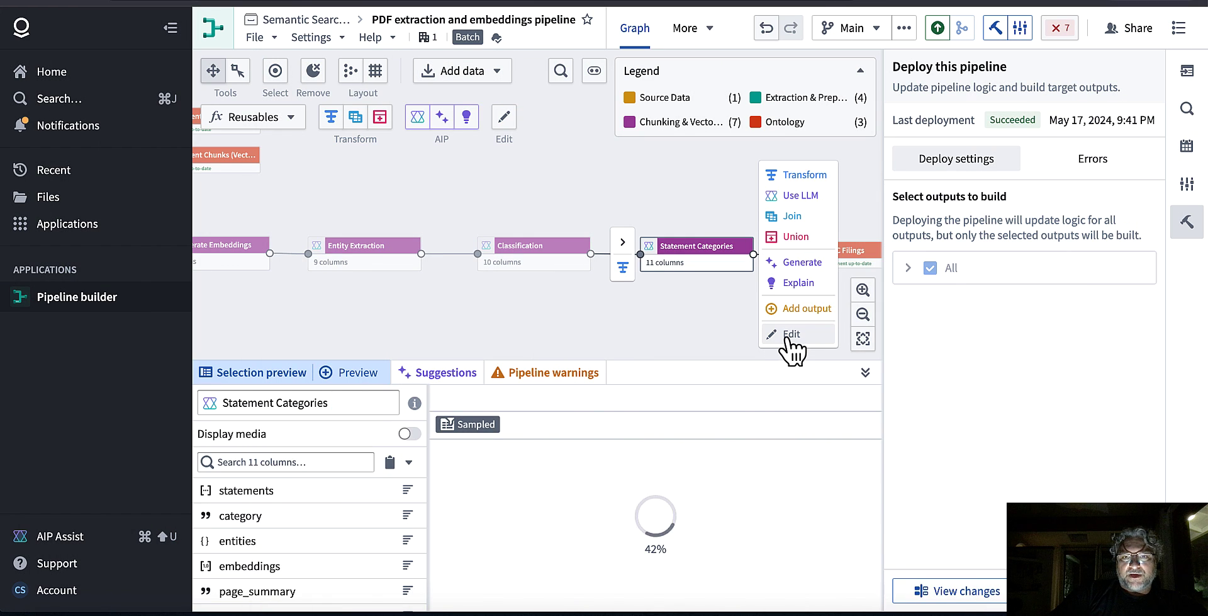
left_click(780, 334)
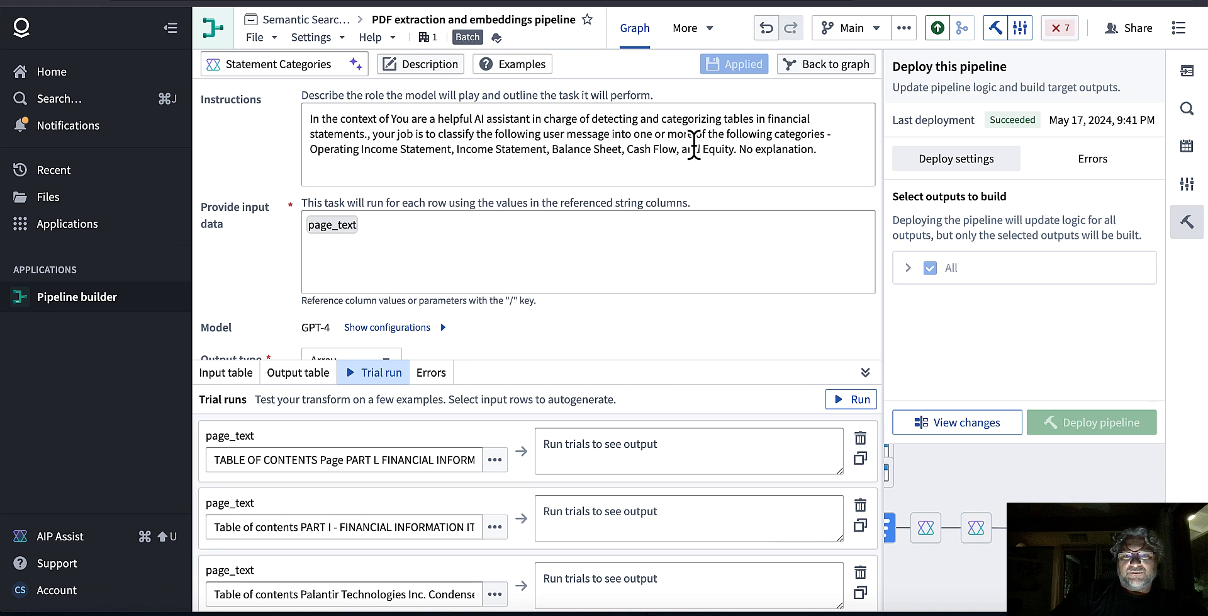
left_click(732, 151)
left_click_drag(732, 151, 309, 151)
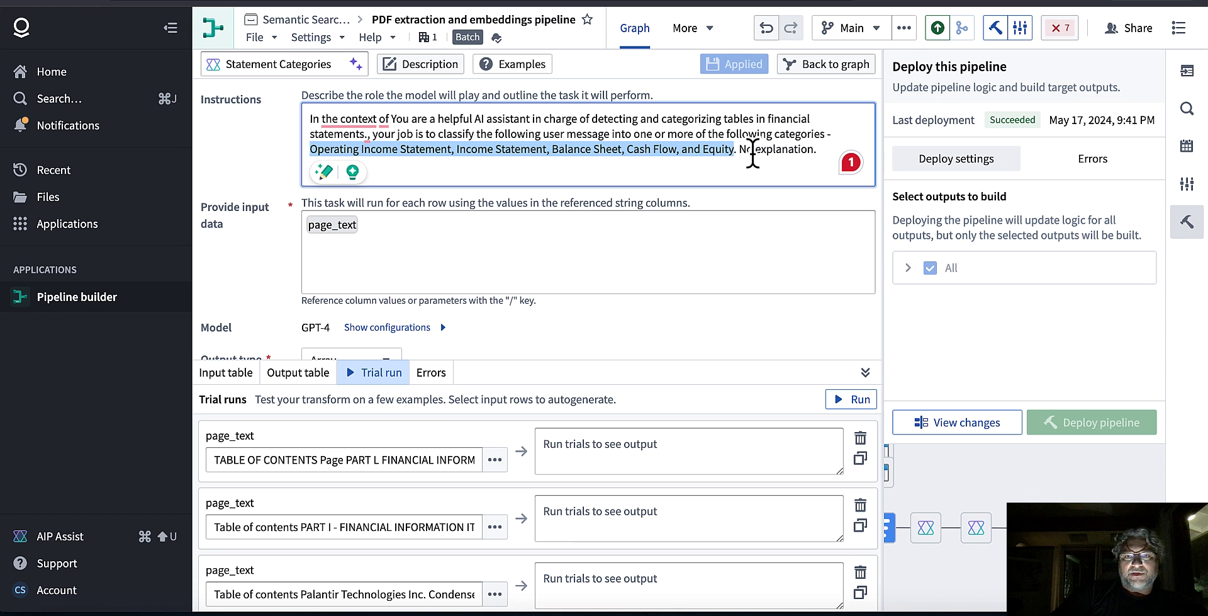
left_click(782, 150)
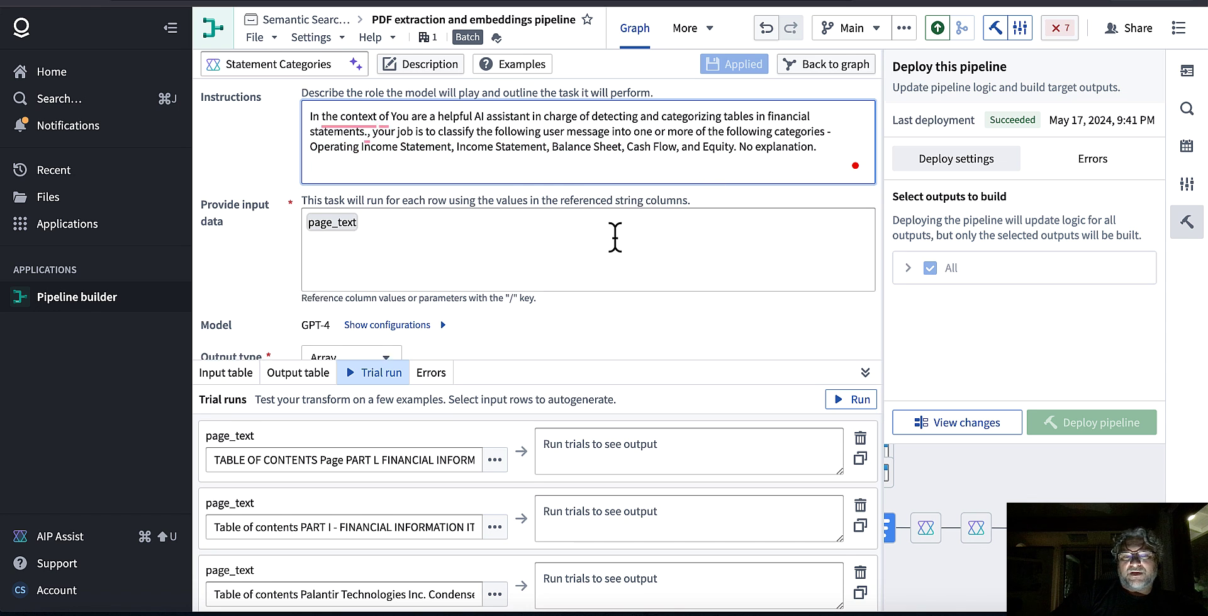
- Check the Statement Categories node's input data, model, array output type and output column, and return to the pipeline graph
scroll(615, 234, "down", 2)
scroll(616, 243, "up", 1)
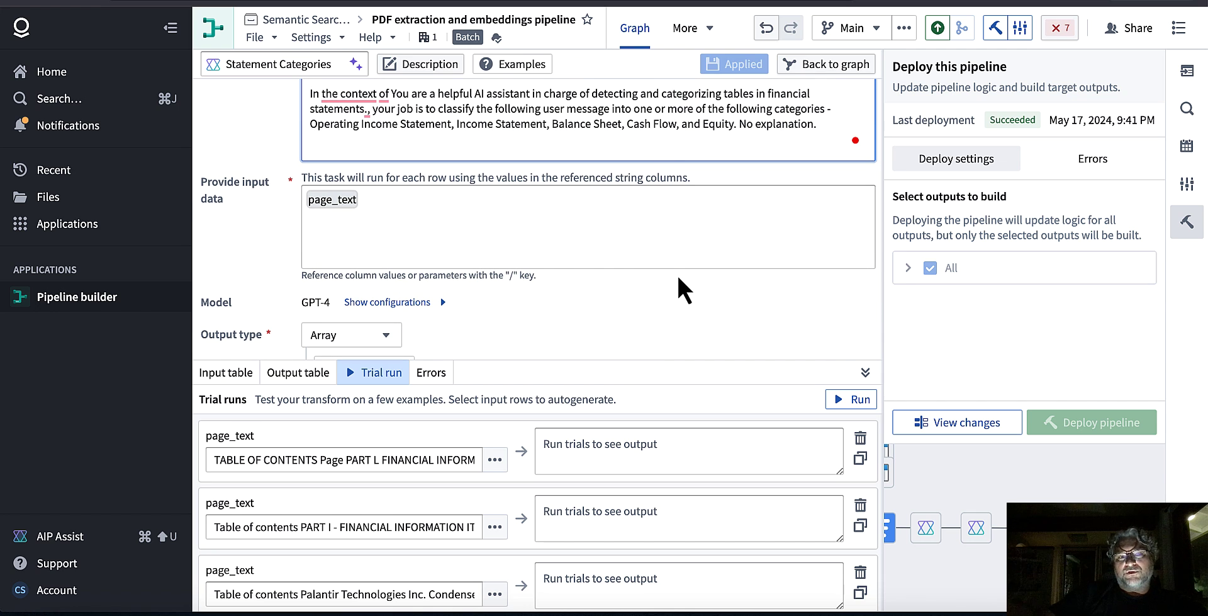
scroll(679, 278, "down", 2)
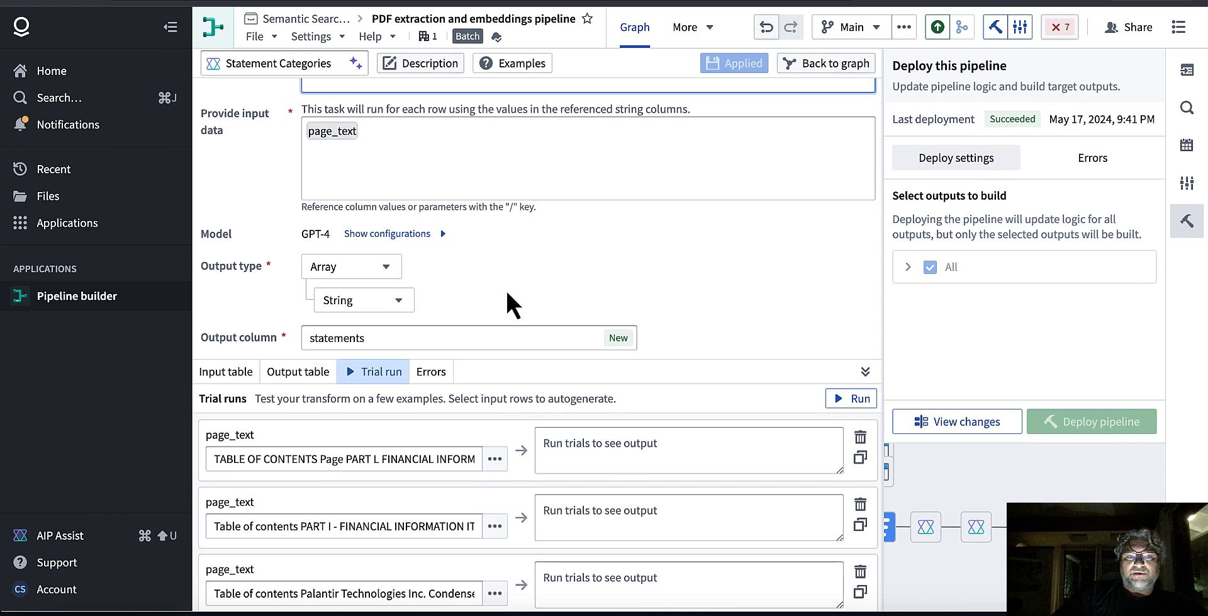
scroll(723, 485, "down", 3)
scroll(723, 485, "up", 3)
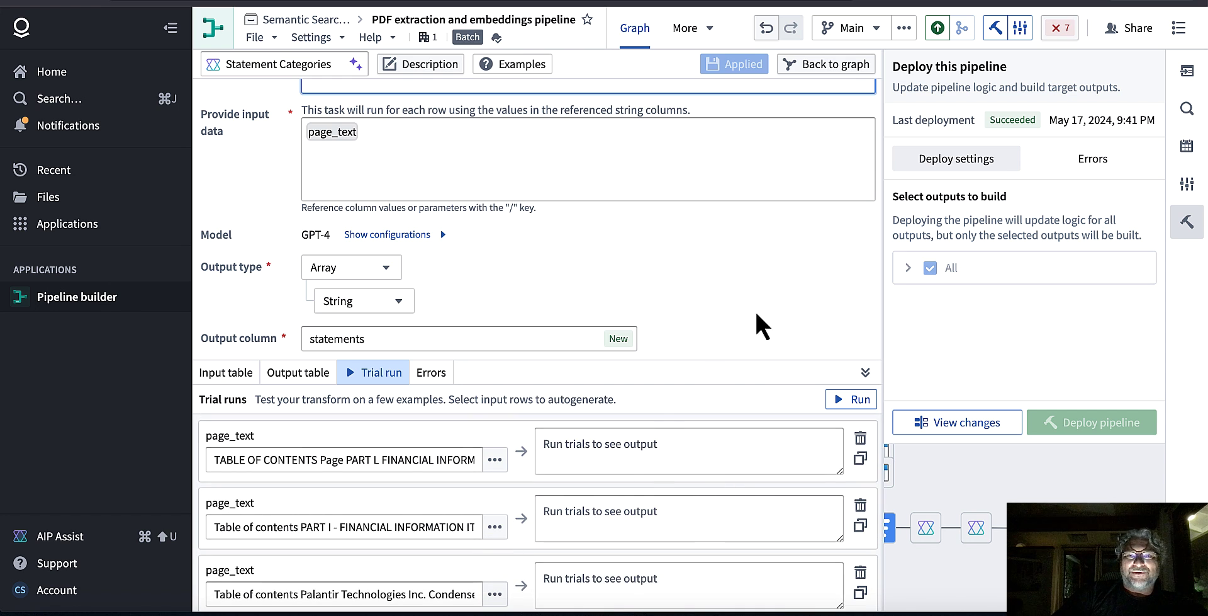
left_click(835, 82)
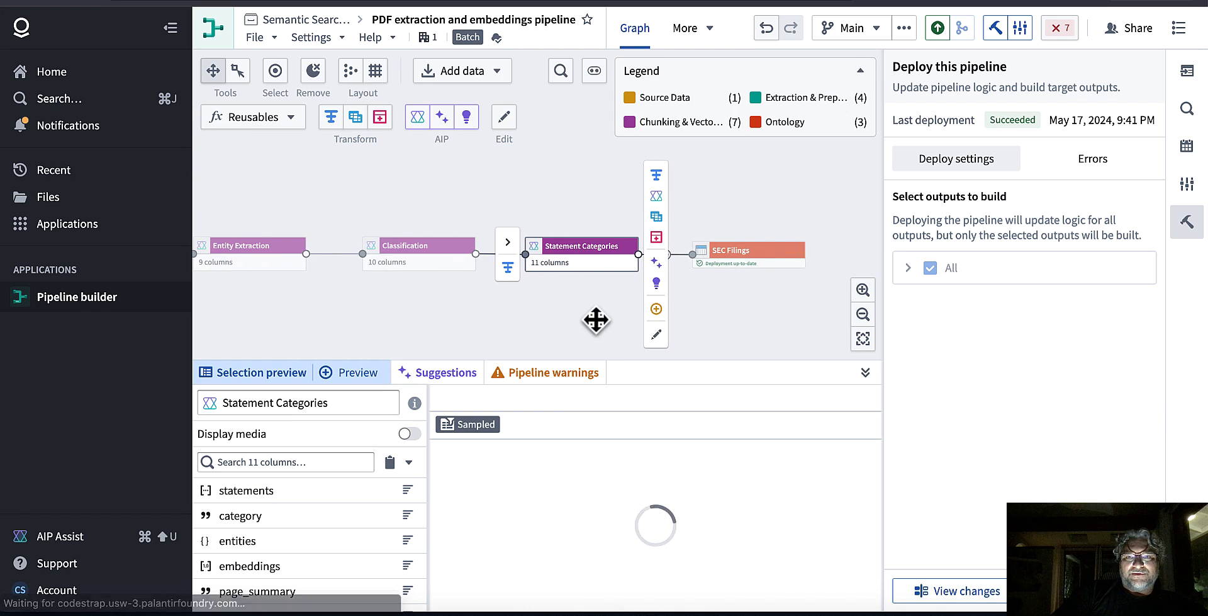
- Select the SEC Filings output, switch to its dataset preview and turn on media display for the table
left_click(751, 268)
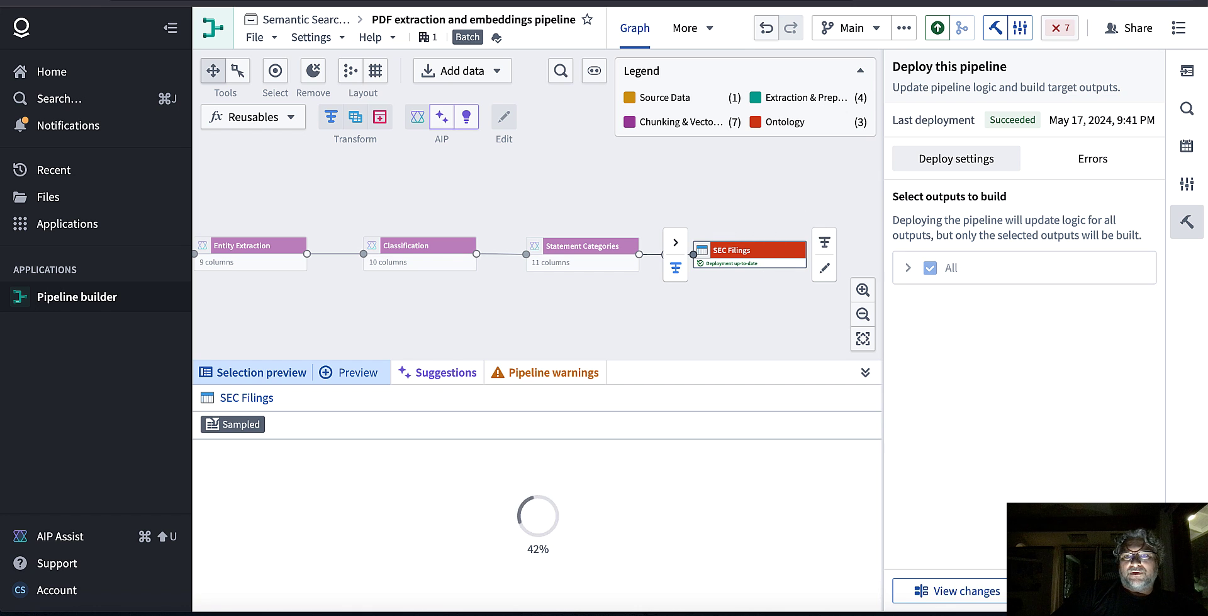
left_click(982, 2)
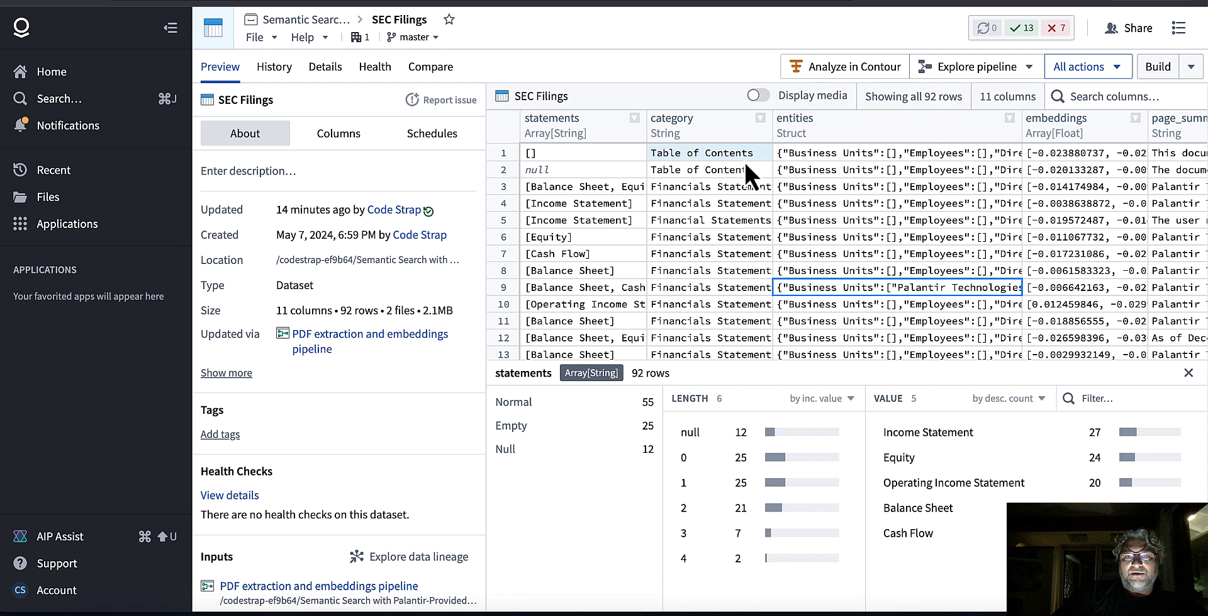
left_click(759, 96)
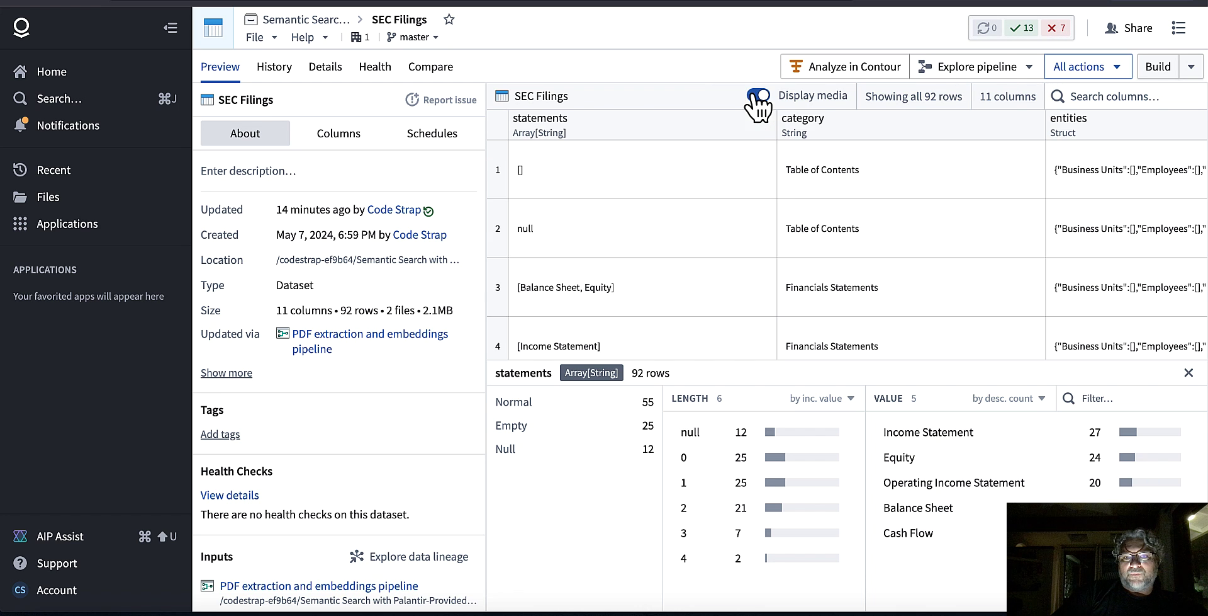
- Preview the PDF in the first row's mediaReference column, look through its opening pages and close the preview
scroll(950, 219, "right", 10)
scroll(949, 220, "right", 10)
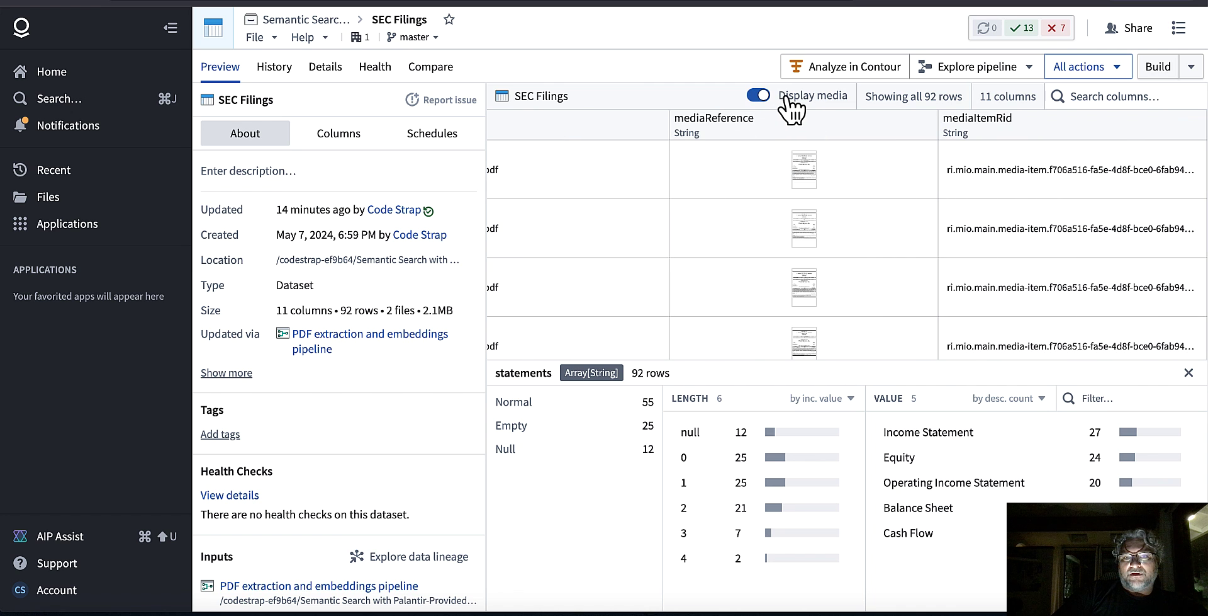
left_click(804, 168)
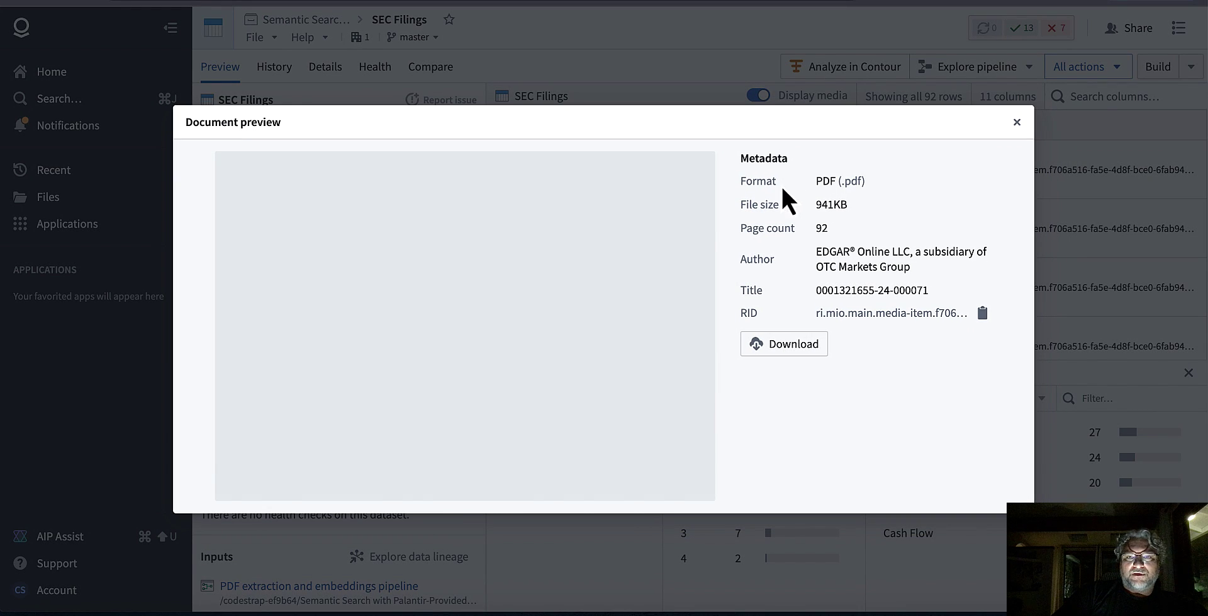
scroll(557, 291, "down", 1)
scroll(555, 295, "down", 2)
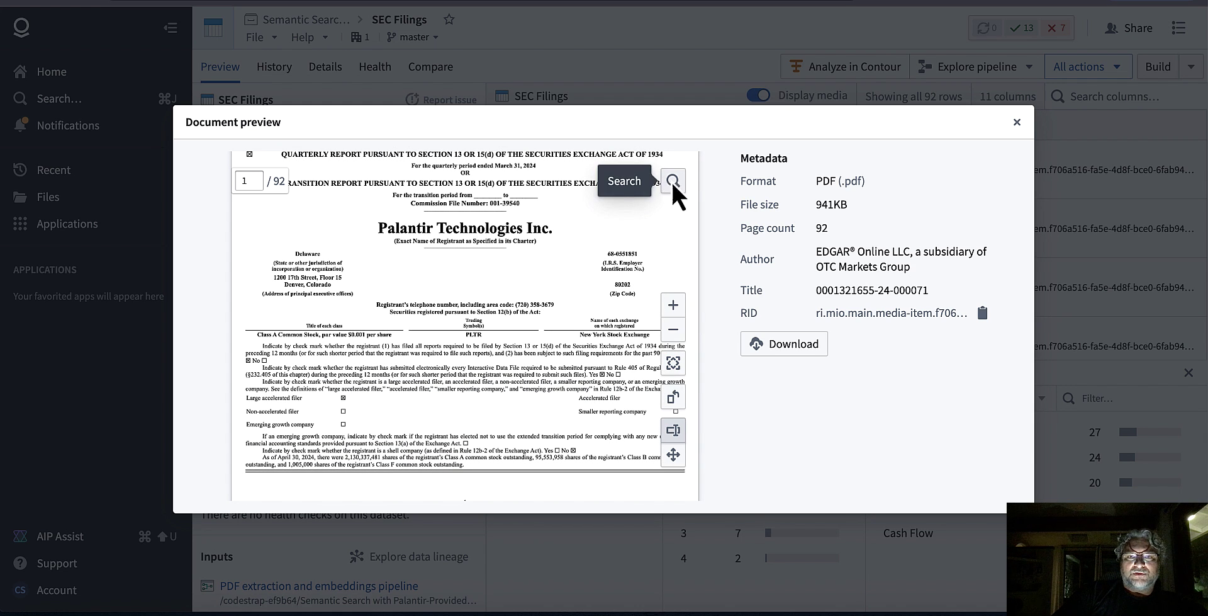
scroll(523, 317, "down", 5)
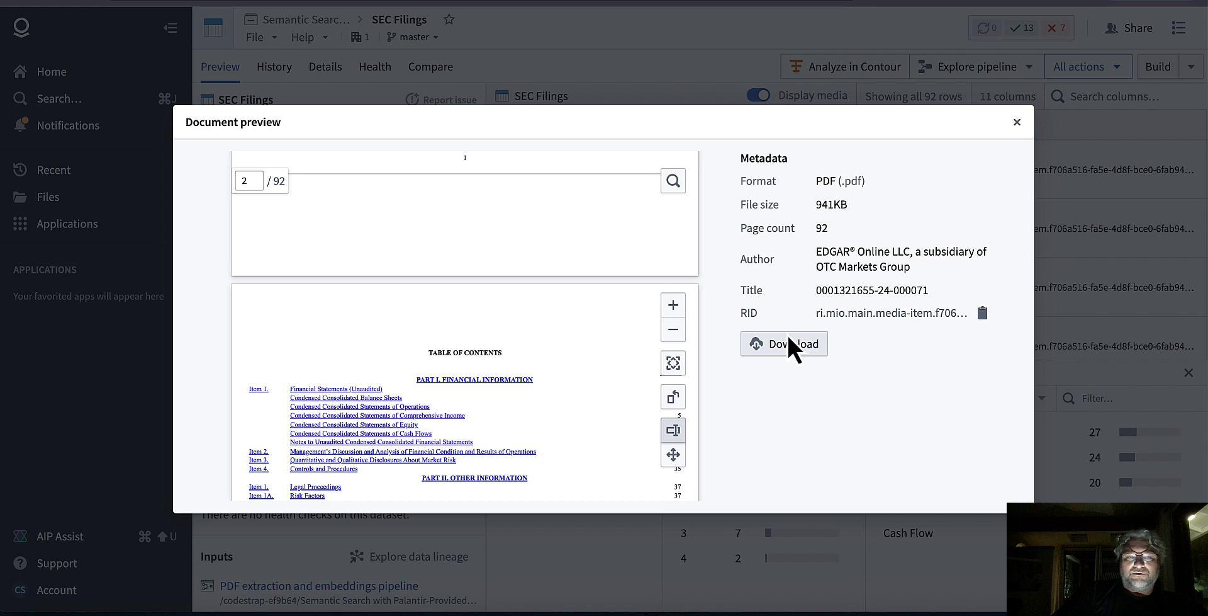
scroll(483, 206, "up", 5)
scroll(482, 206, "up", 1)
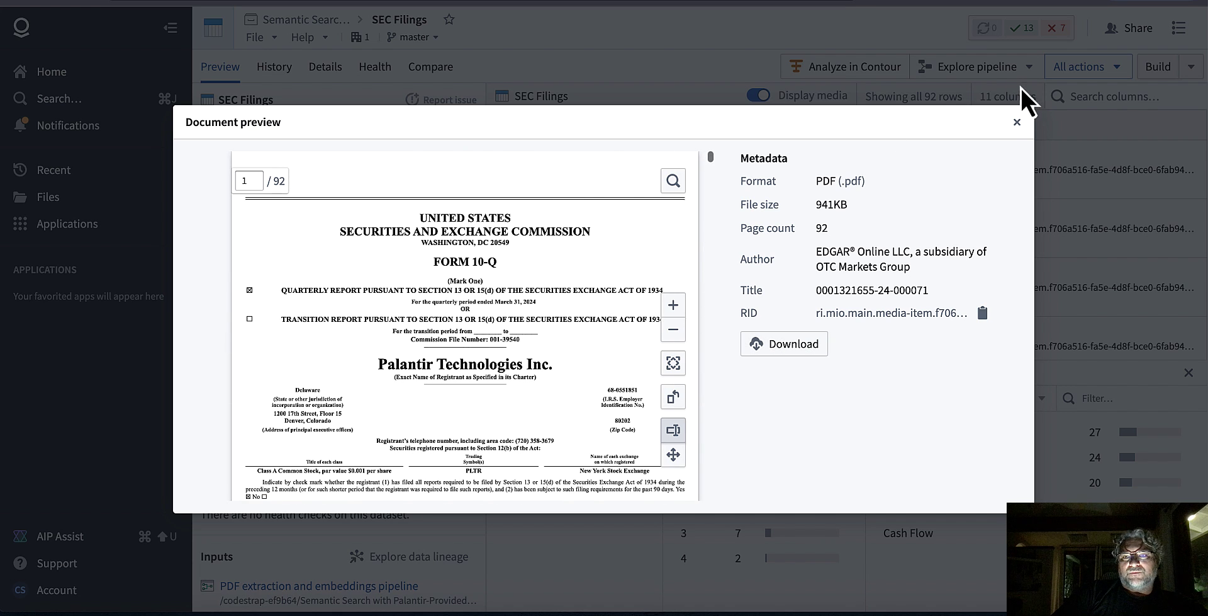
left_click(1018, 123)
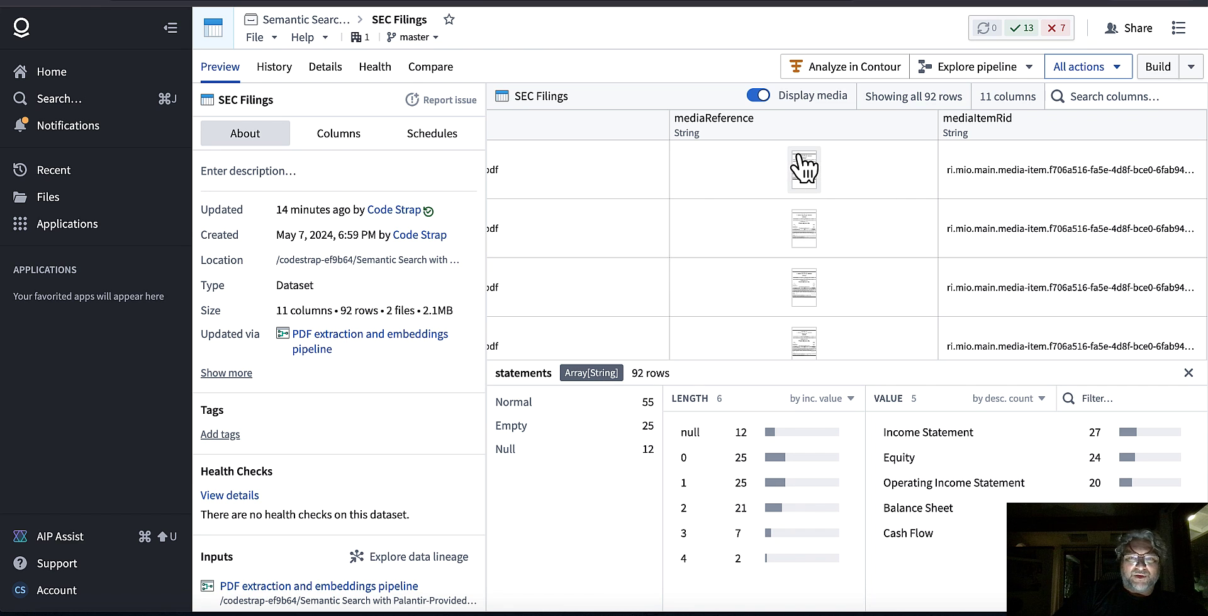
- Turn off media display and examine the value distributions of the statements and category columns
left_click(761, 96)
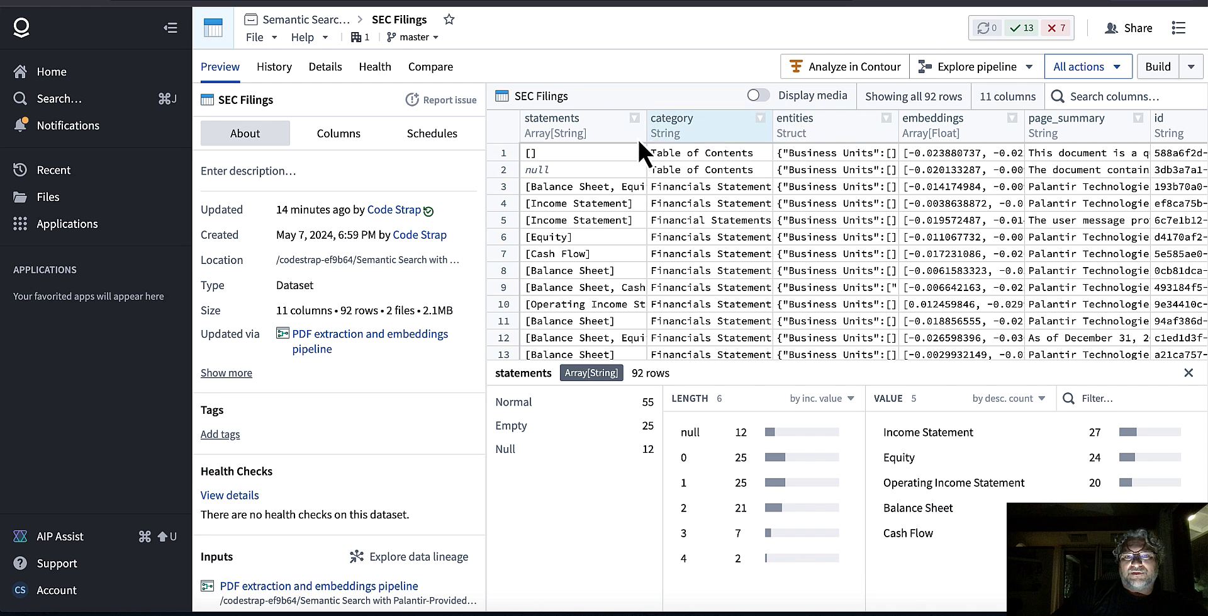
left_click(596, 134)
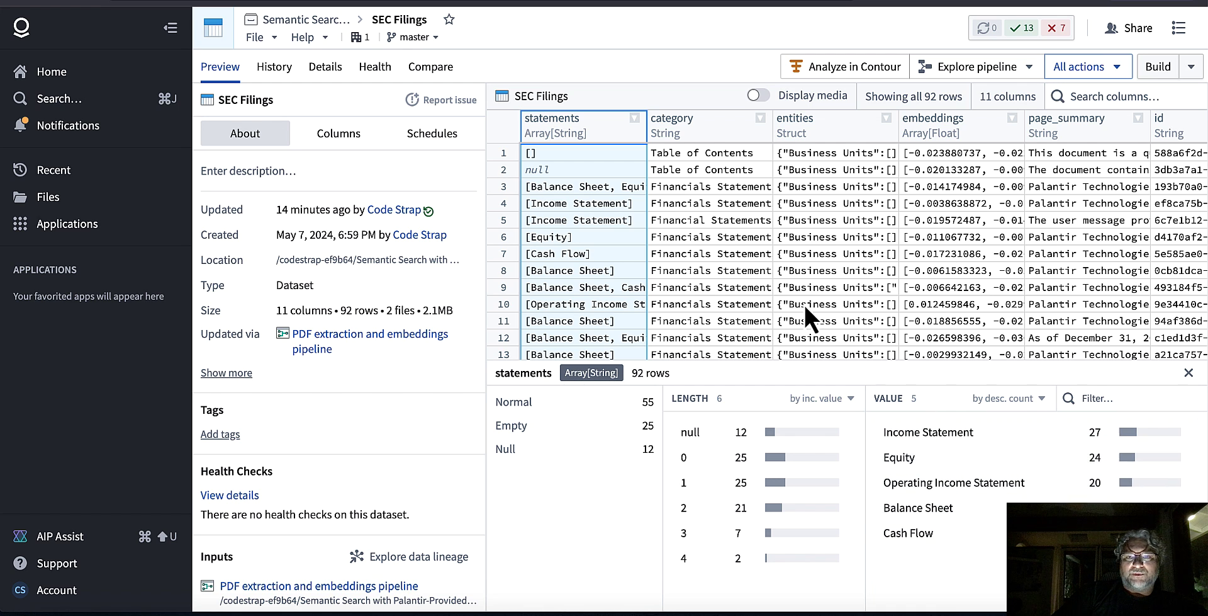
left_click(710, 120)
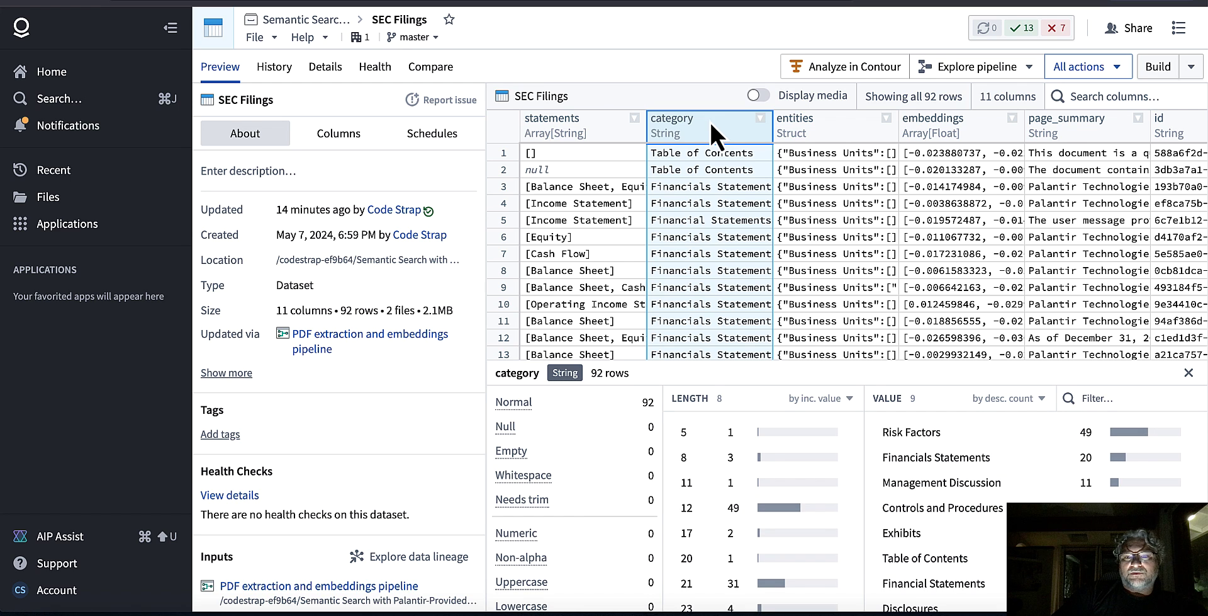
scroll(977, 497, "down", 1)
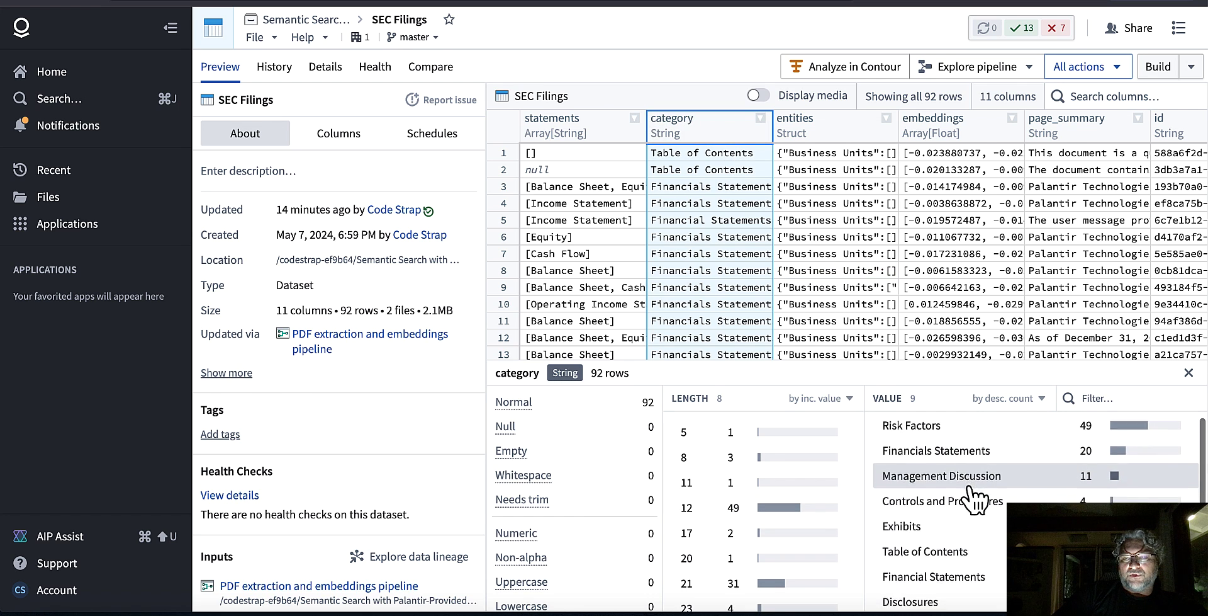
scroll(977, 498, "down", 2)
scroll(972, 498, "up", 2)
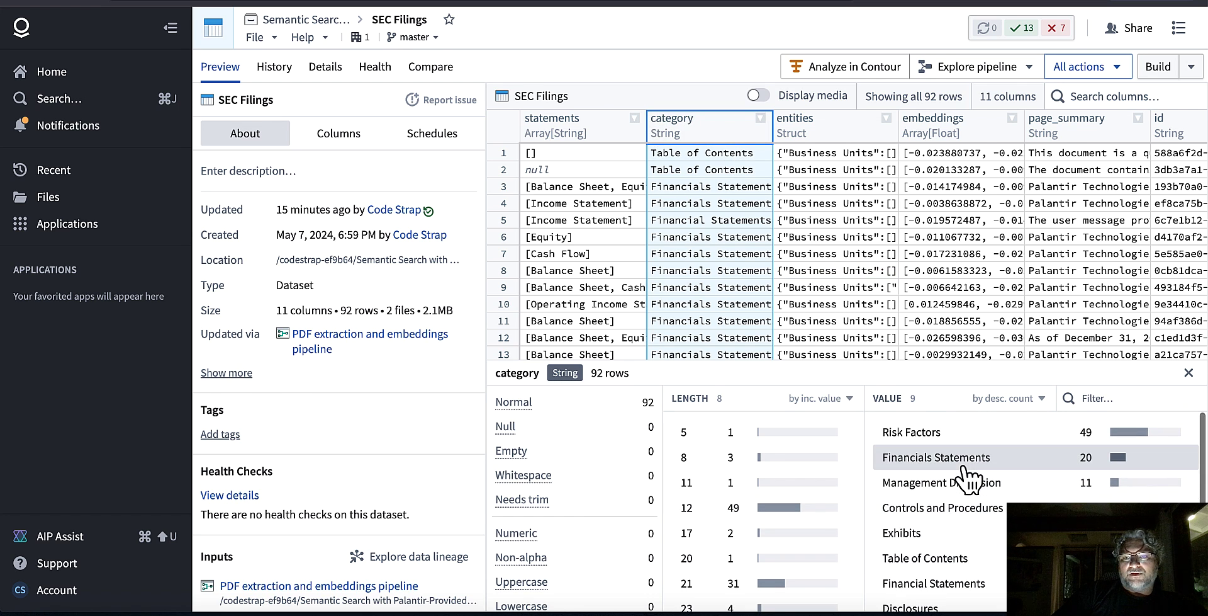
scroll(969, 485, "down", 1)
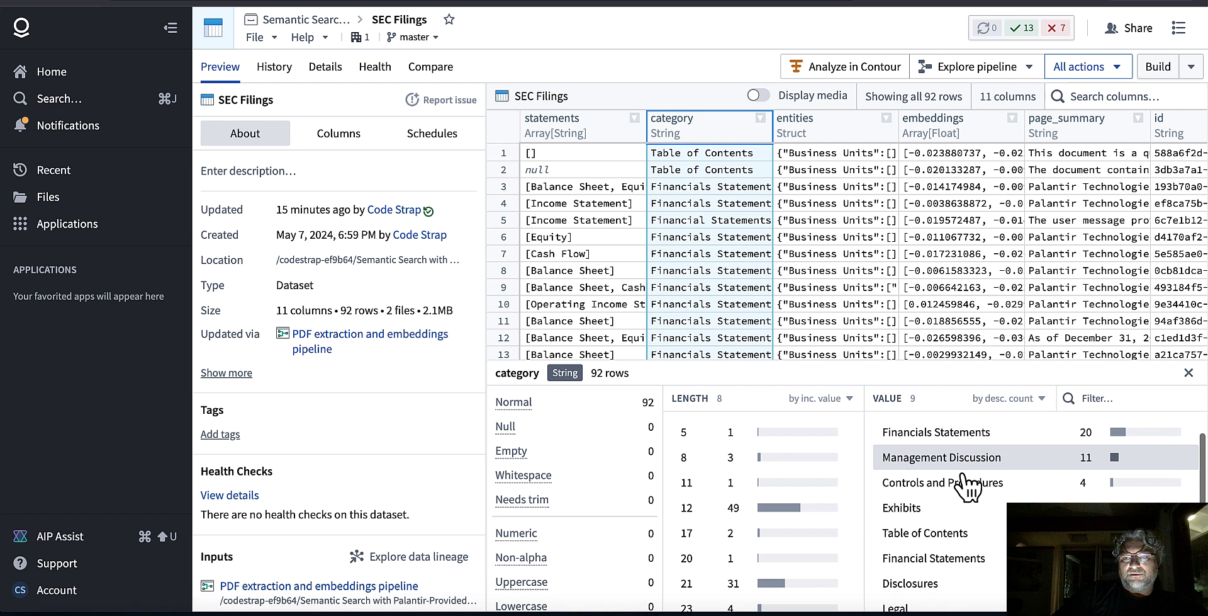
scroll(970, 485, "up", 1)
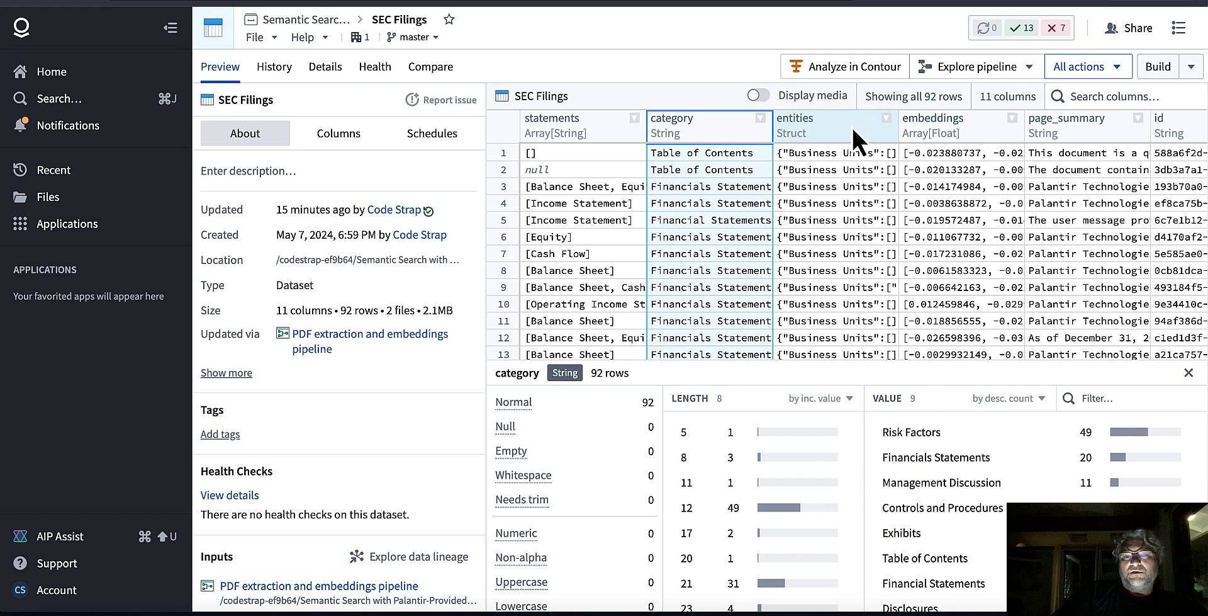
- Inspect the extracted entities of several rows, among them rows 4 to 7, in the entities column
left_click(844, 200)
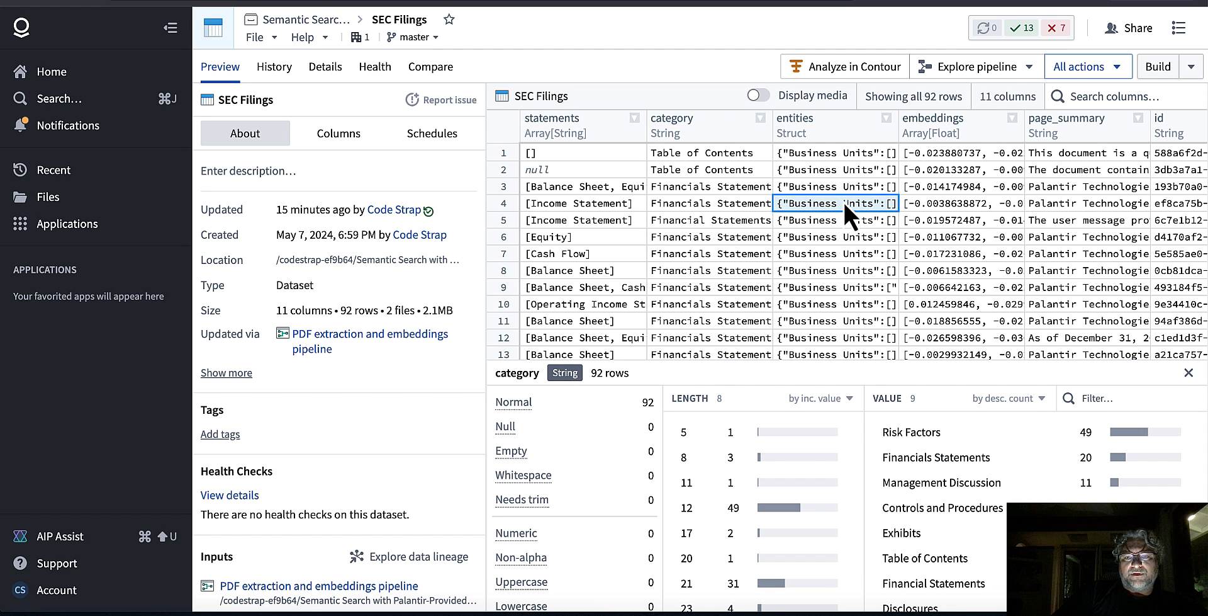
left_click(841, 218)
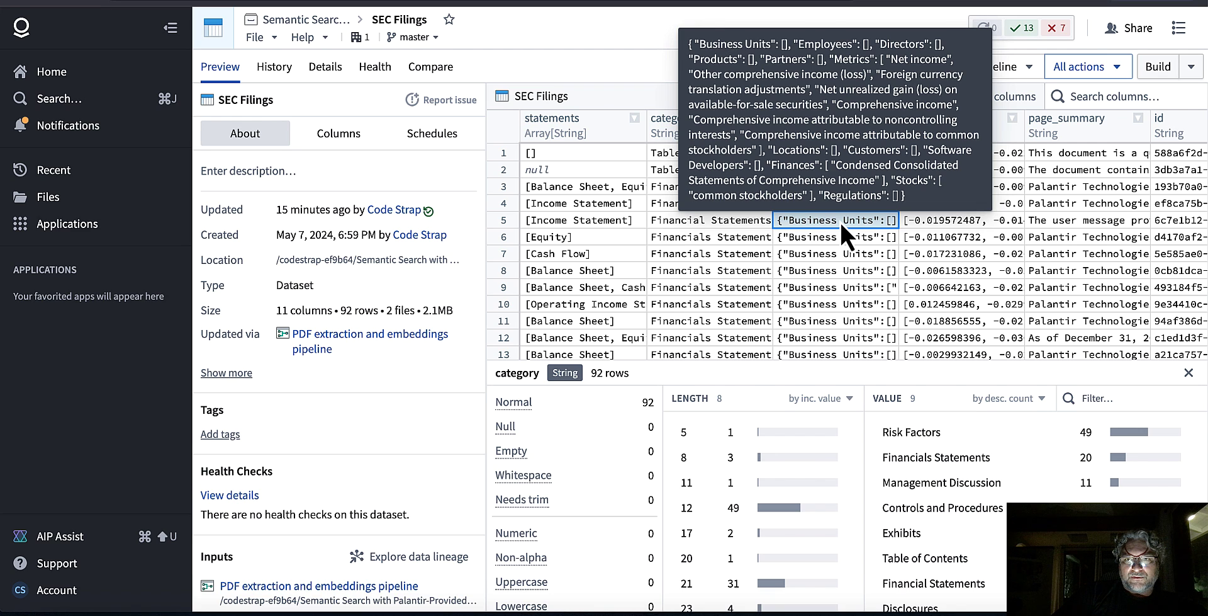
left_click(840, 240)
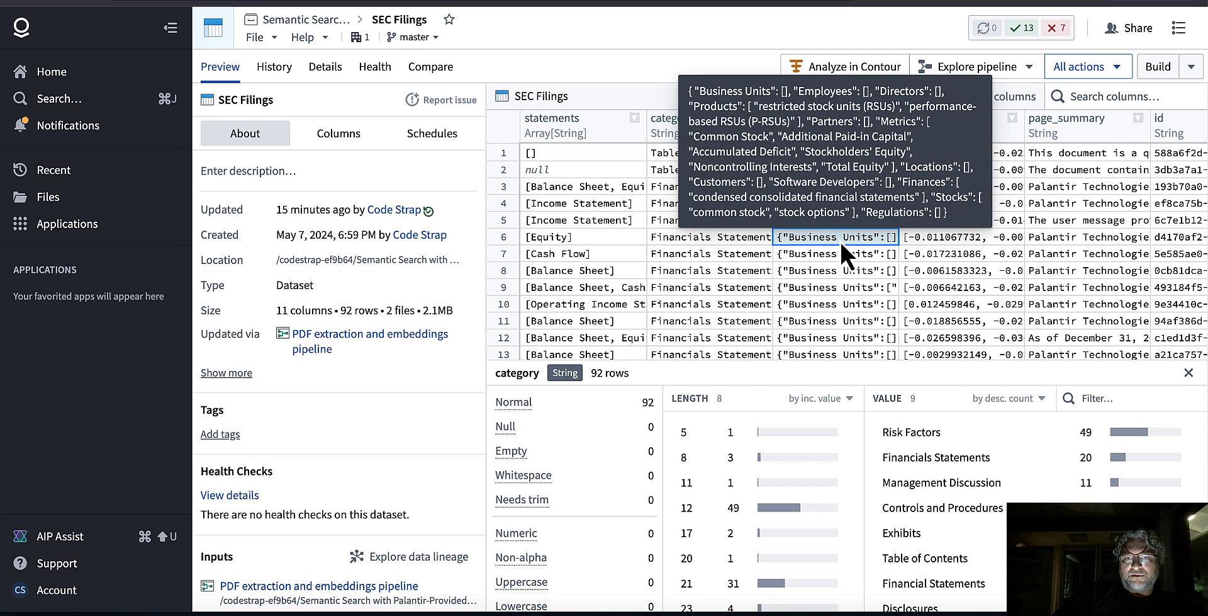
left_click(839, 251)
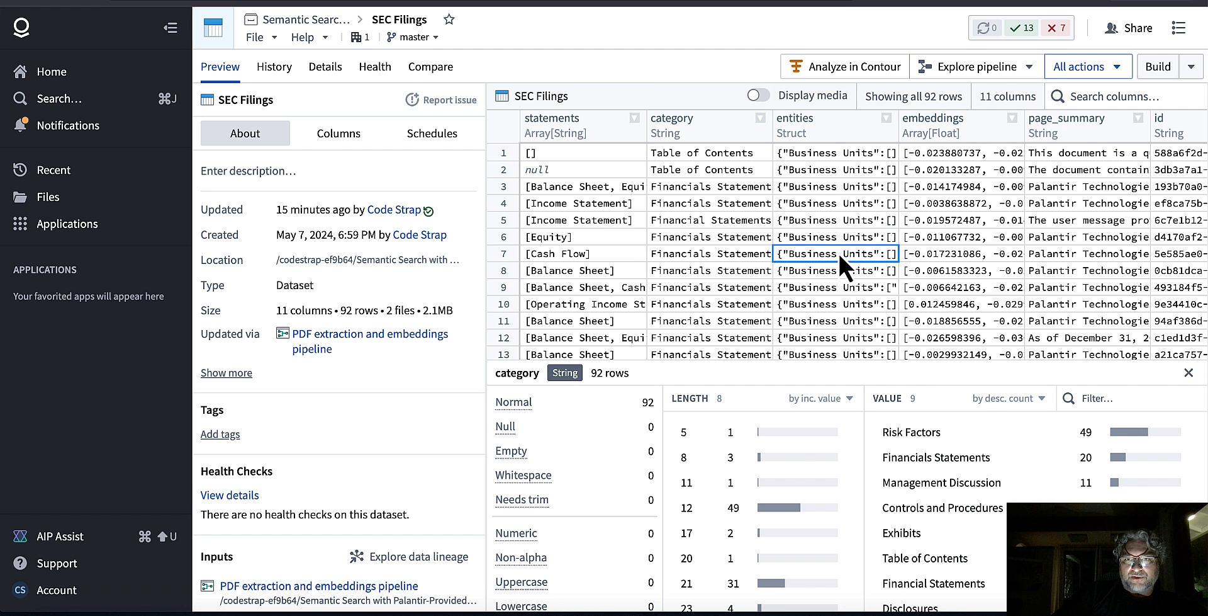
left_click(836, 158)
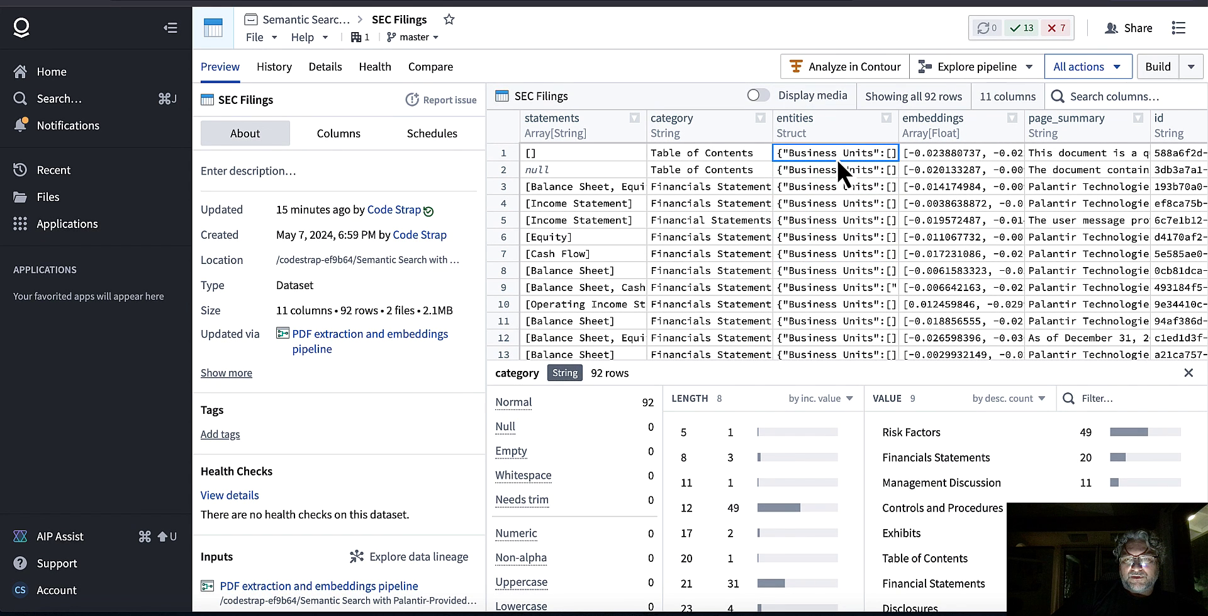
left_click(837, 192)
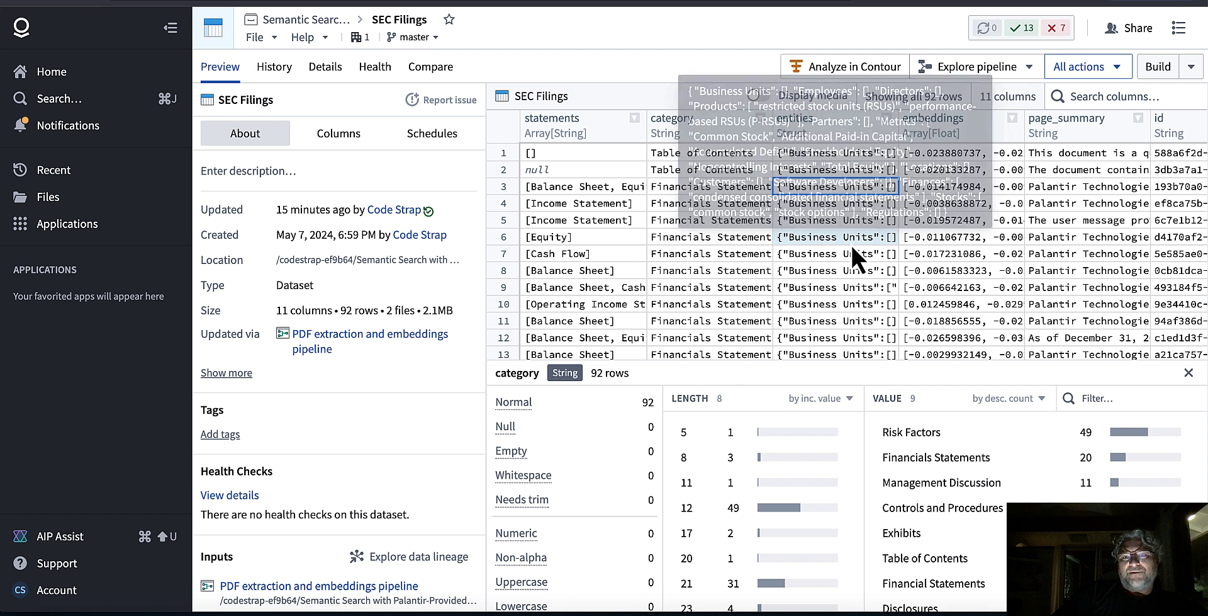
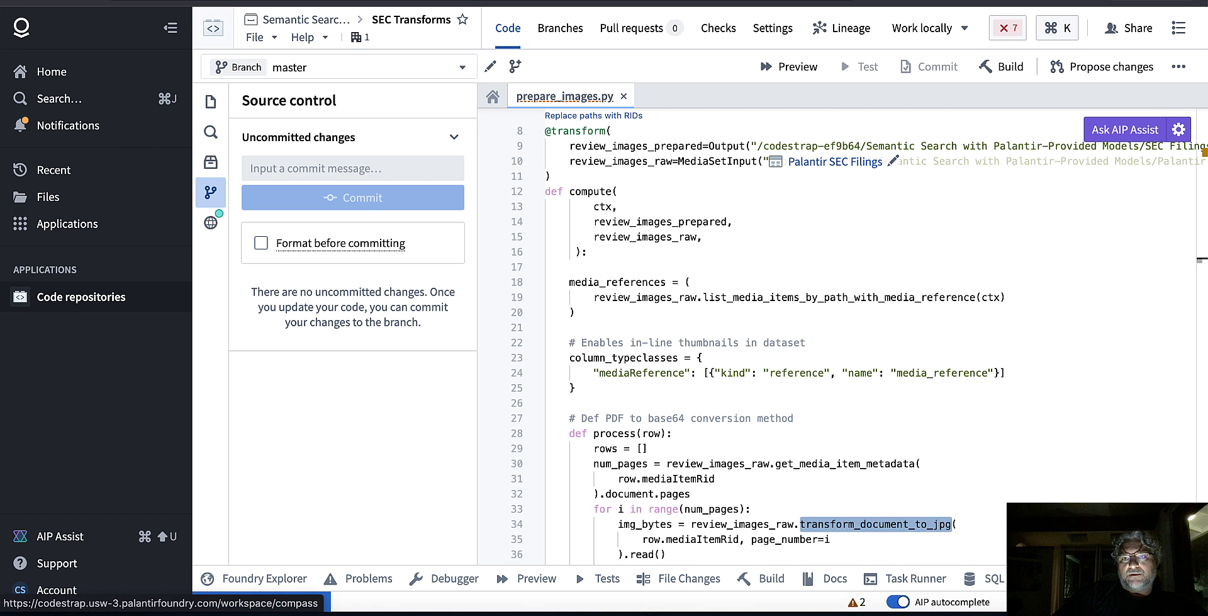
- Go from the SEC Transforms code repository to the list of projects
left_click(48, 197)
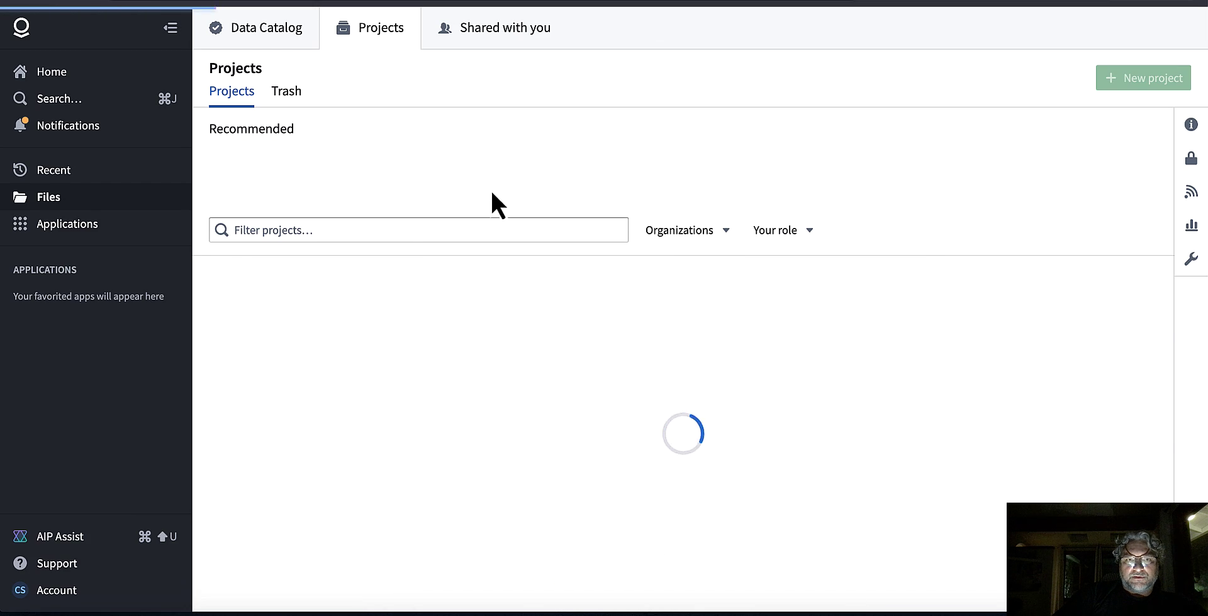
left_click(295, 351)
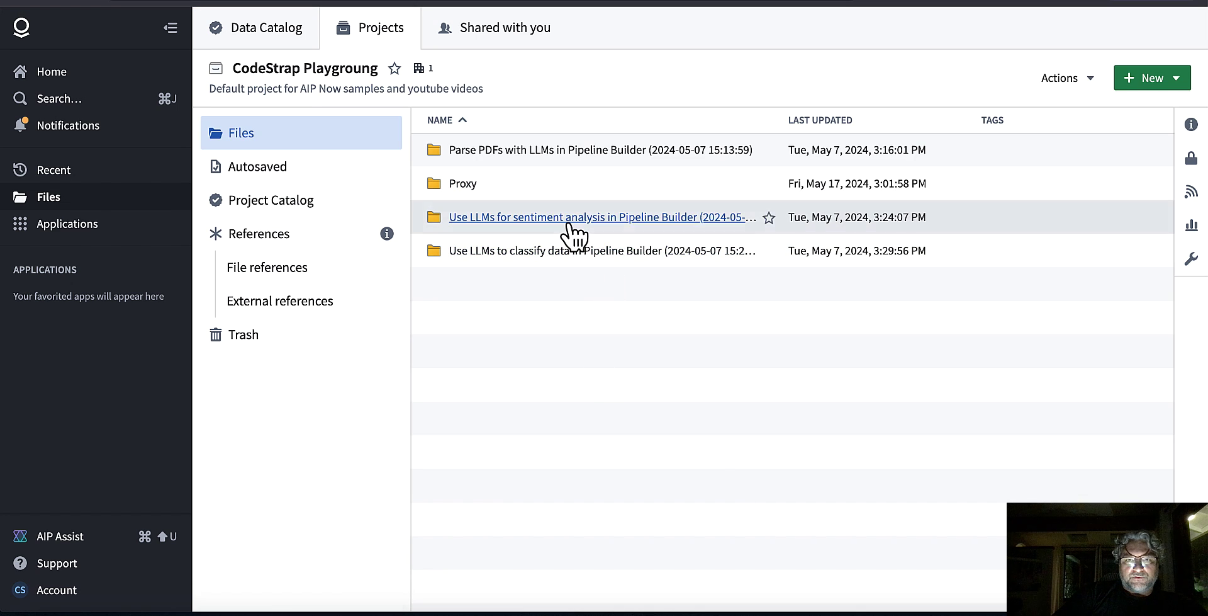
left_click(570, 220)
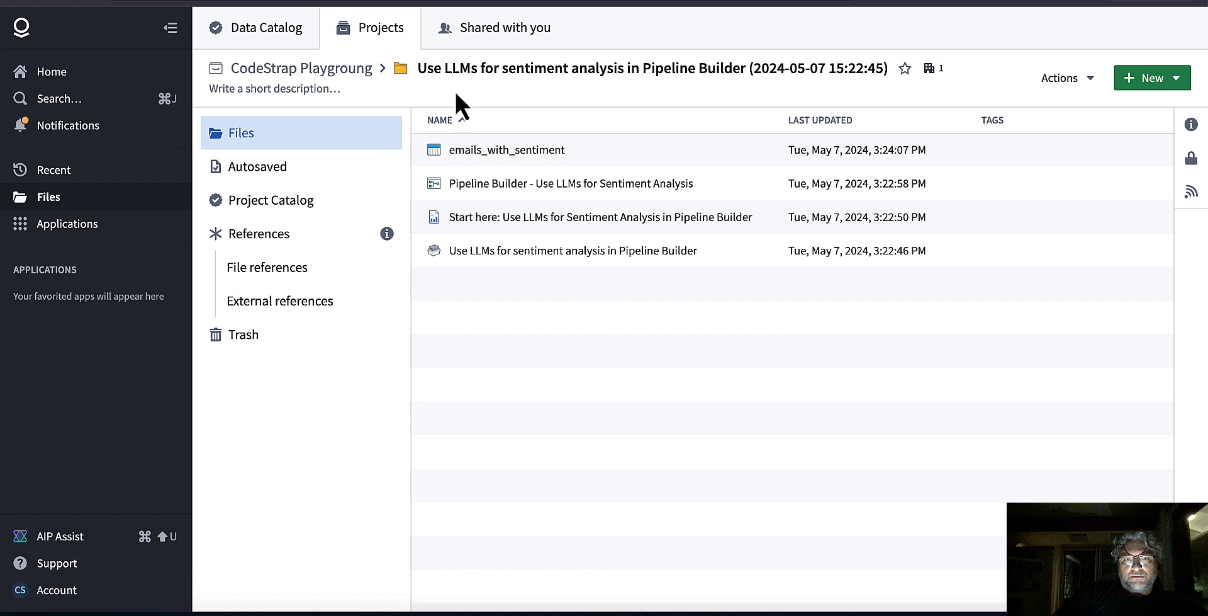
left_click(325, 71)
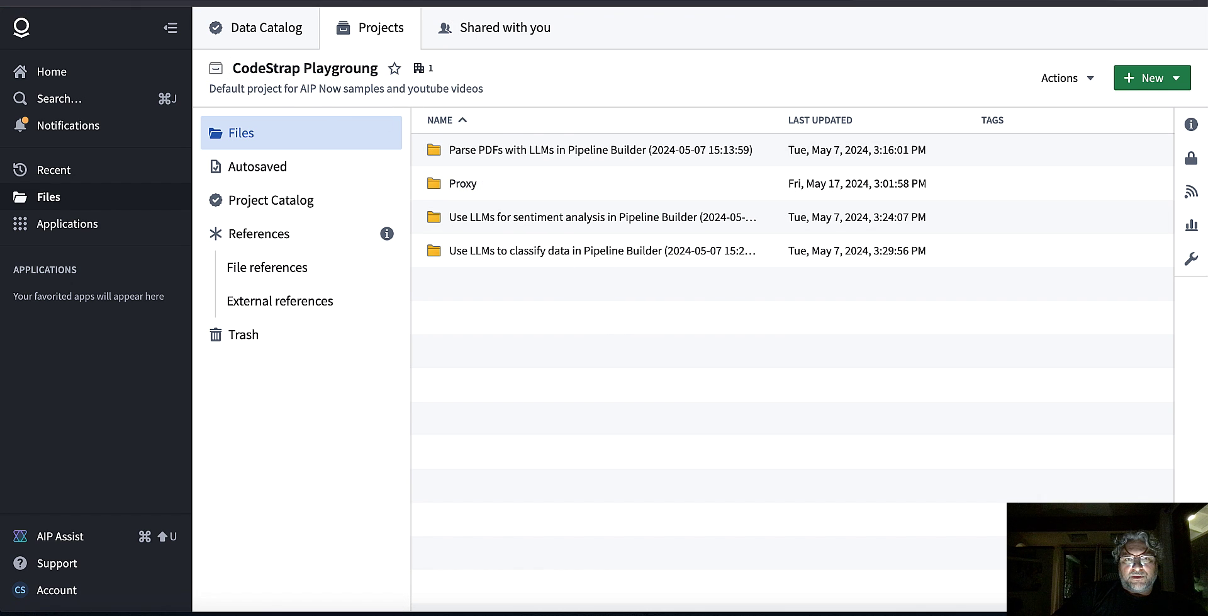
left_click(362, 34)
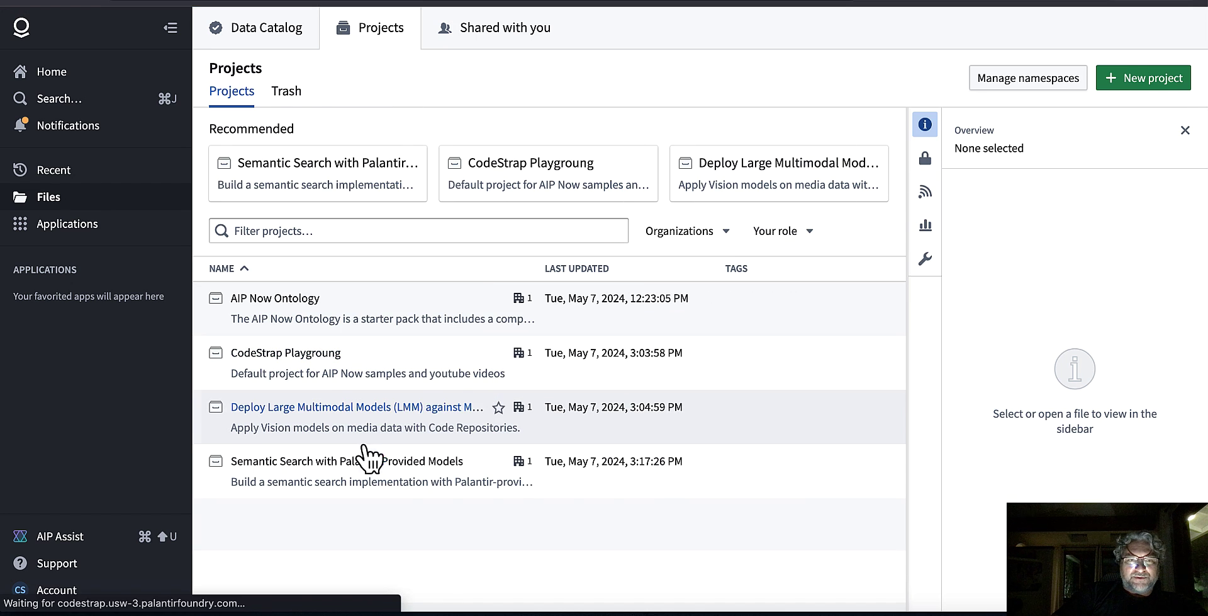
- Open the Semantic Search with Palantir-Provided Models project and start a new code repository in it
left_click(350, 464)
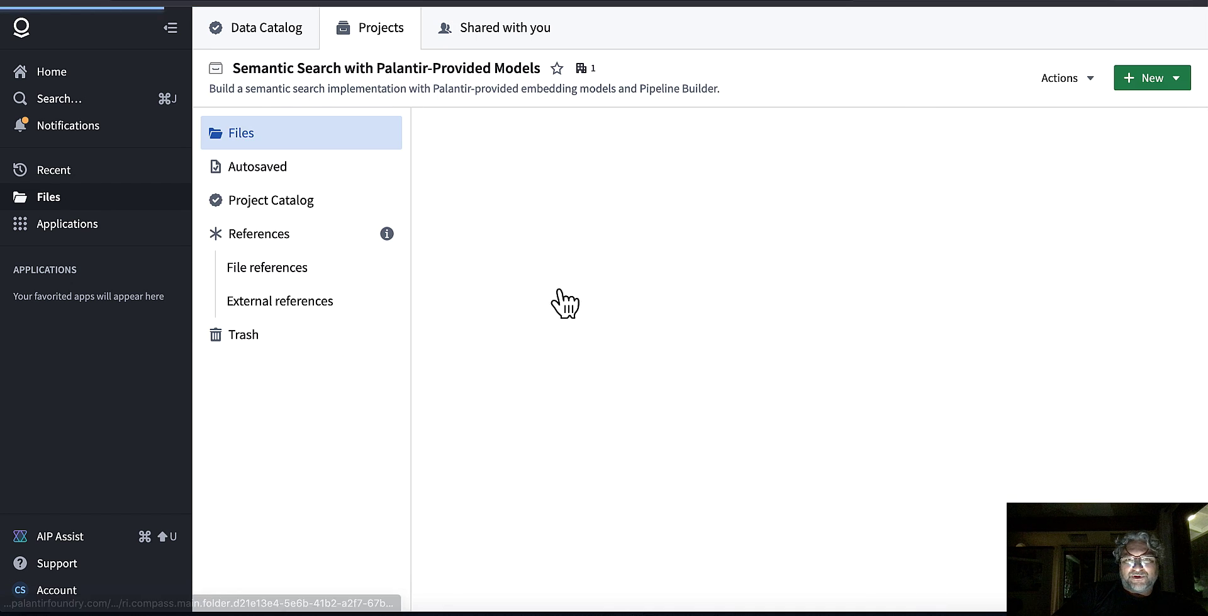
right_click(547, 563)
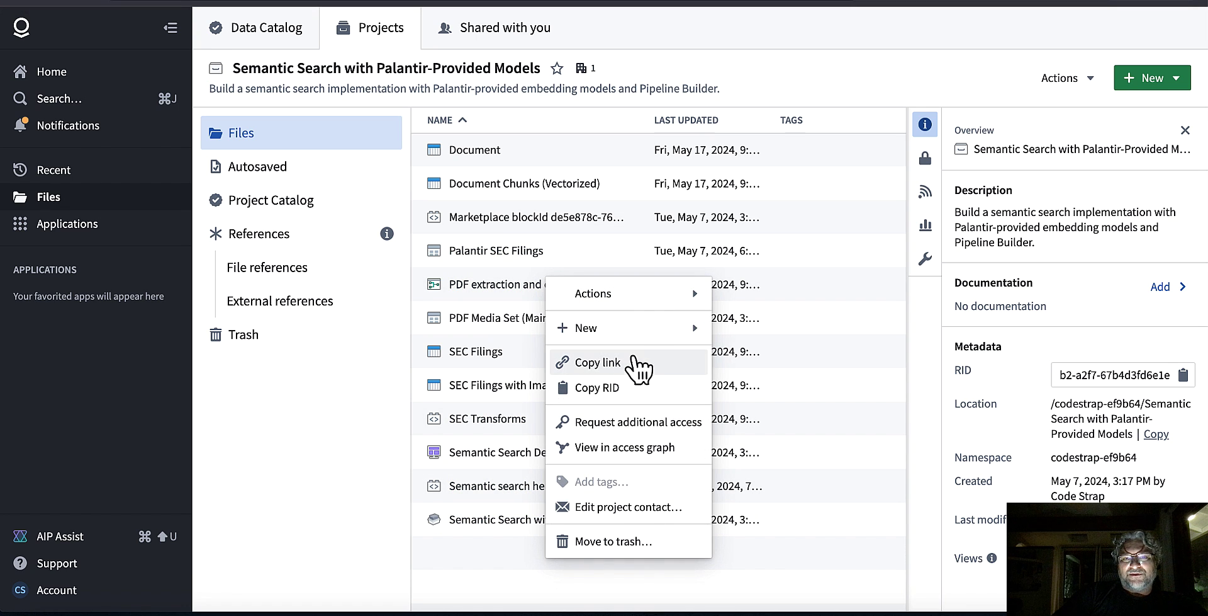
mouse_move(650, 328)
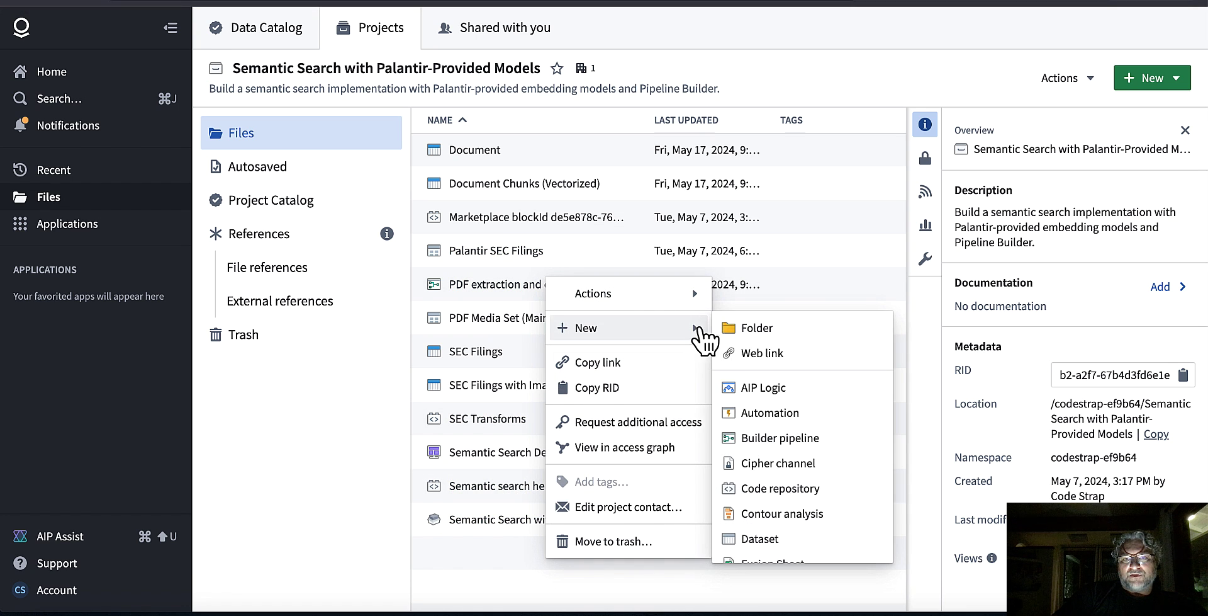
left_click(765, 490)
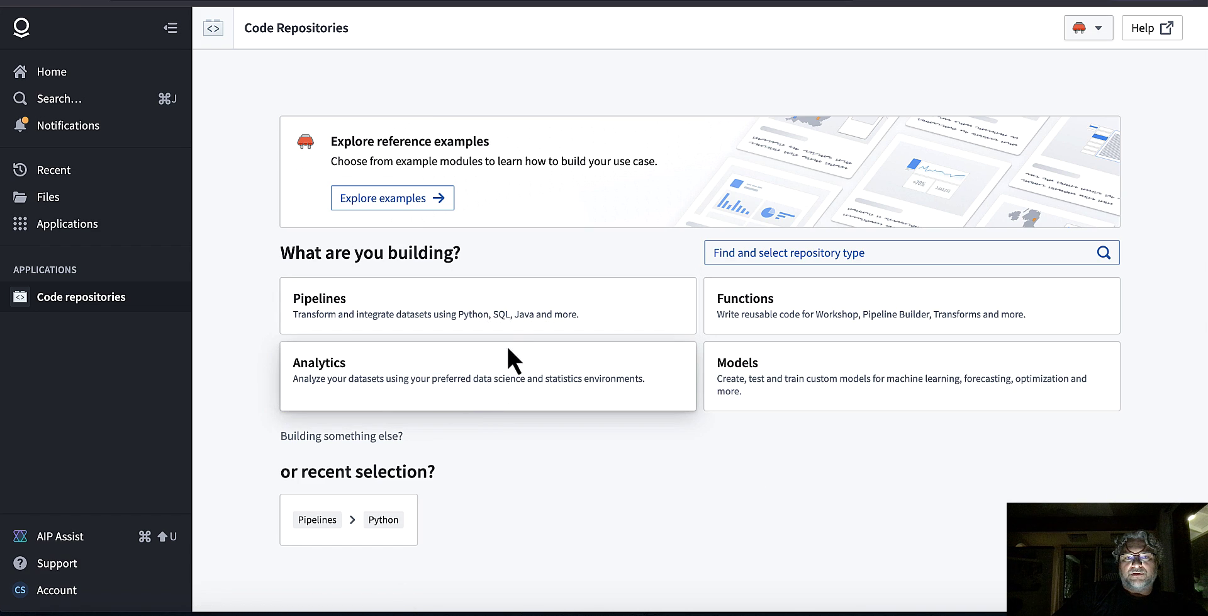
- Choose Pipelines as the repository type and Python as its language, and look over the setup pages without initializing the repository
left_click(454, 328)
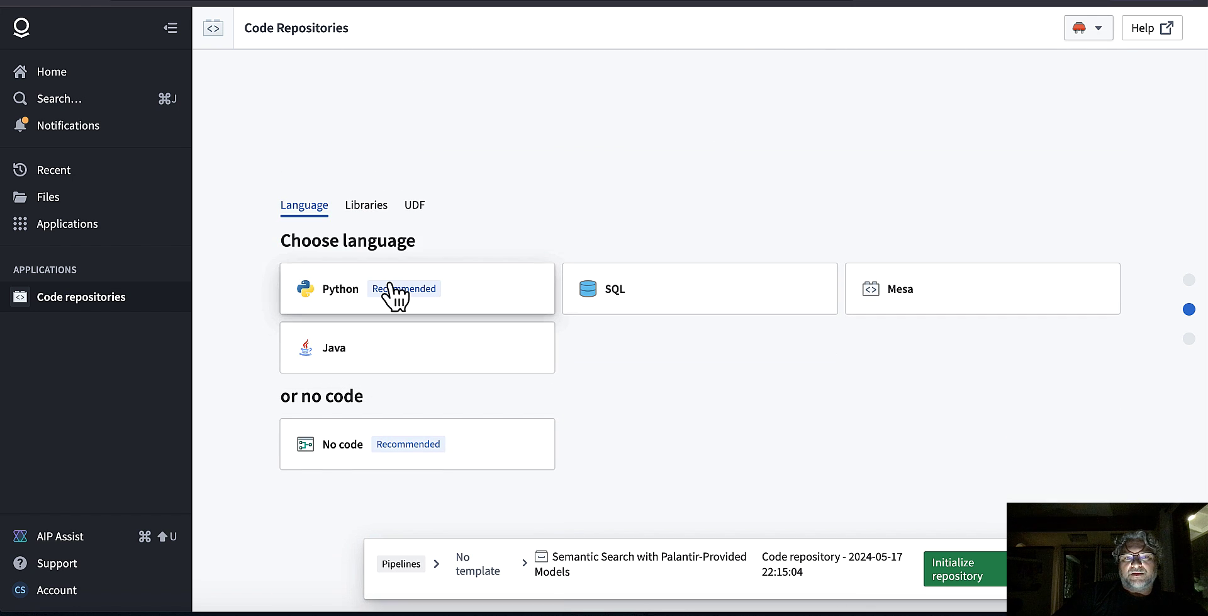
left_click(390, 285)
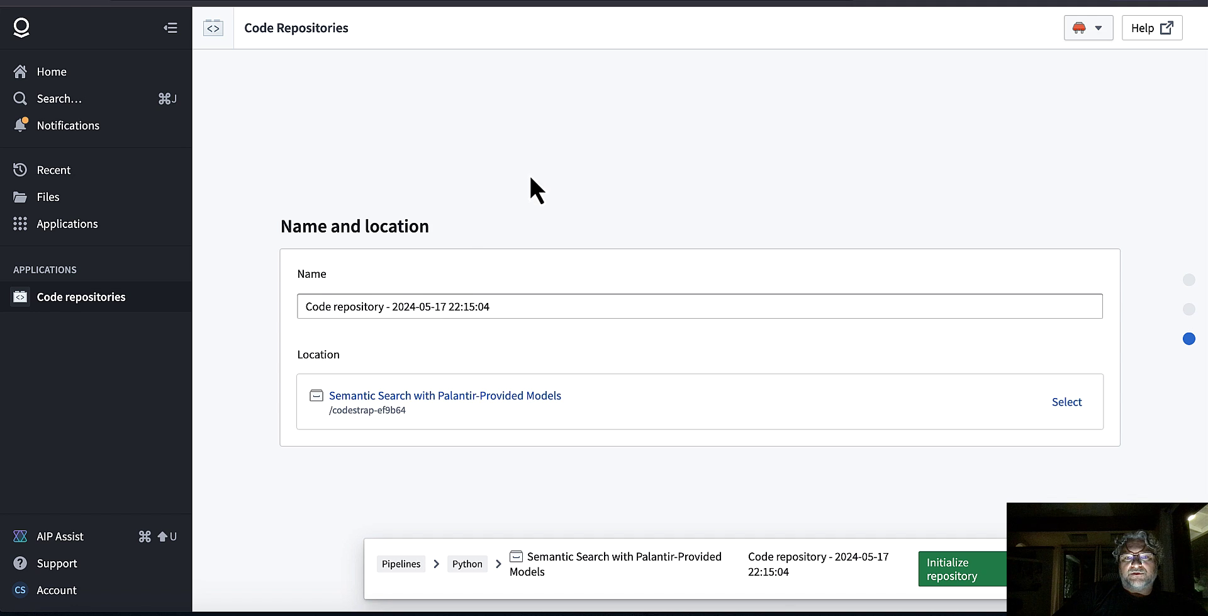
scroll(539, 160, "up", 8)
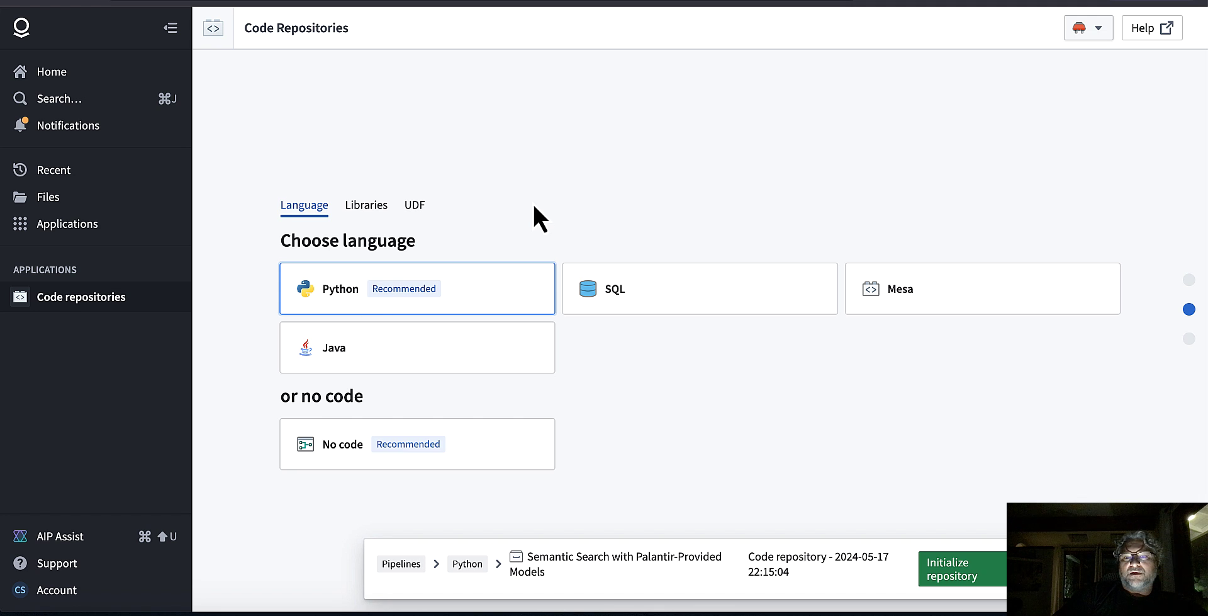
scroll(595, 283, "down", 5)
scroll(591, 282, "up", 5)
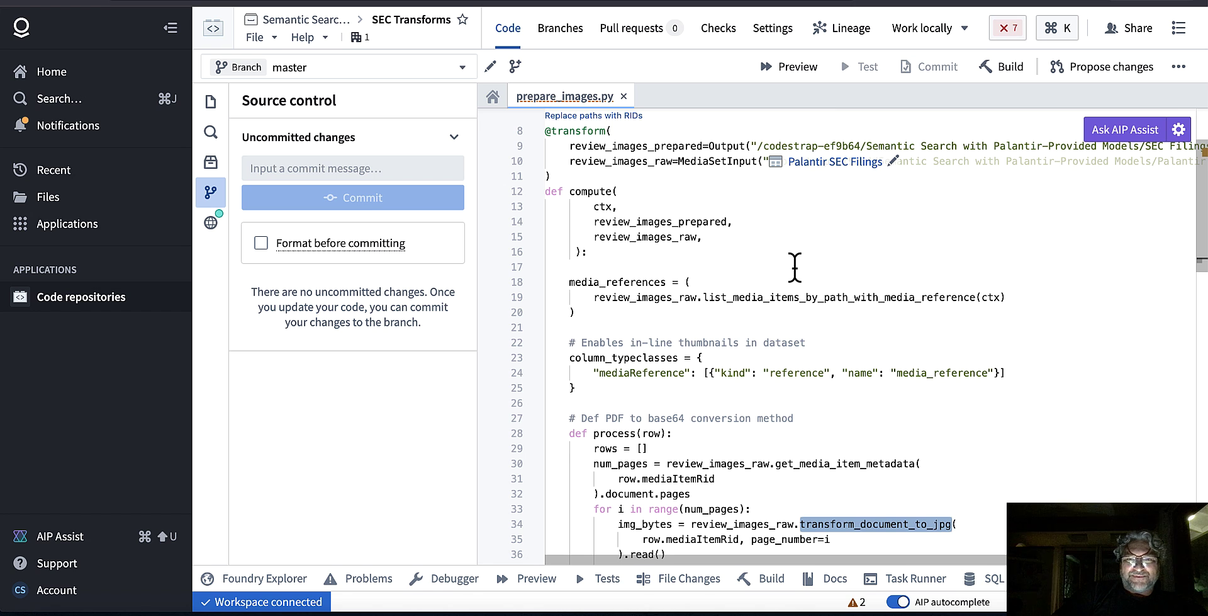
- Return to the SEC Transforms repository and review the thumbnail and PDF-to-base64 conversion code in prepare_images.py
scroll(795, 264, "down", 3)
scroll(795, 263, "up", 2)
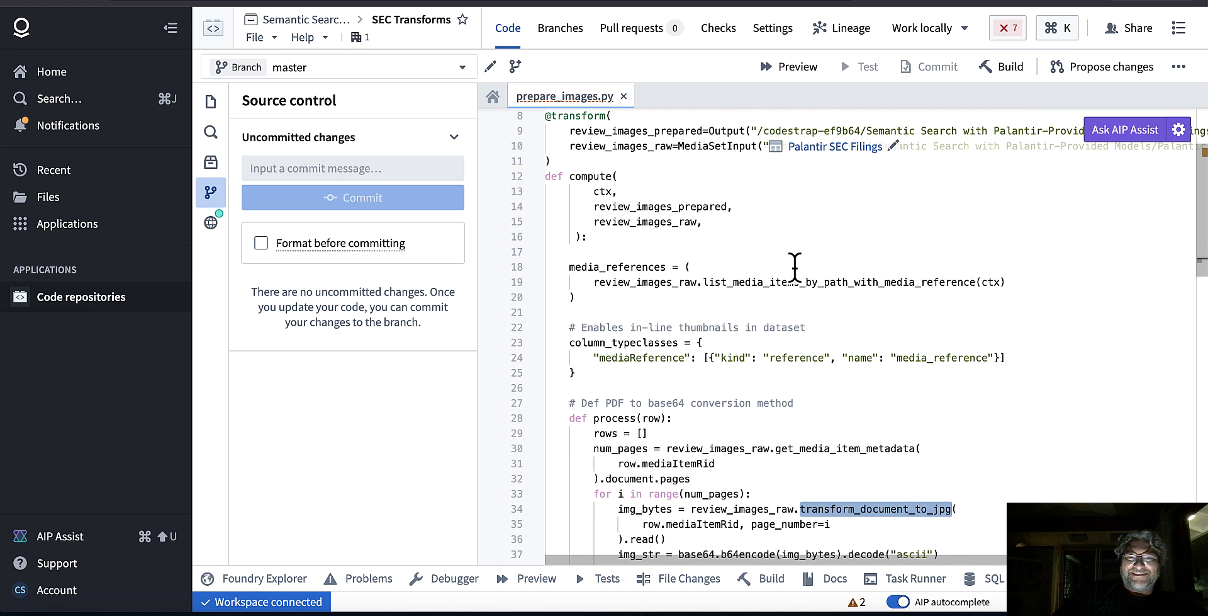
scroll(655, 289, "down", 3)
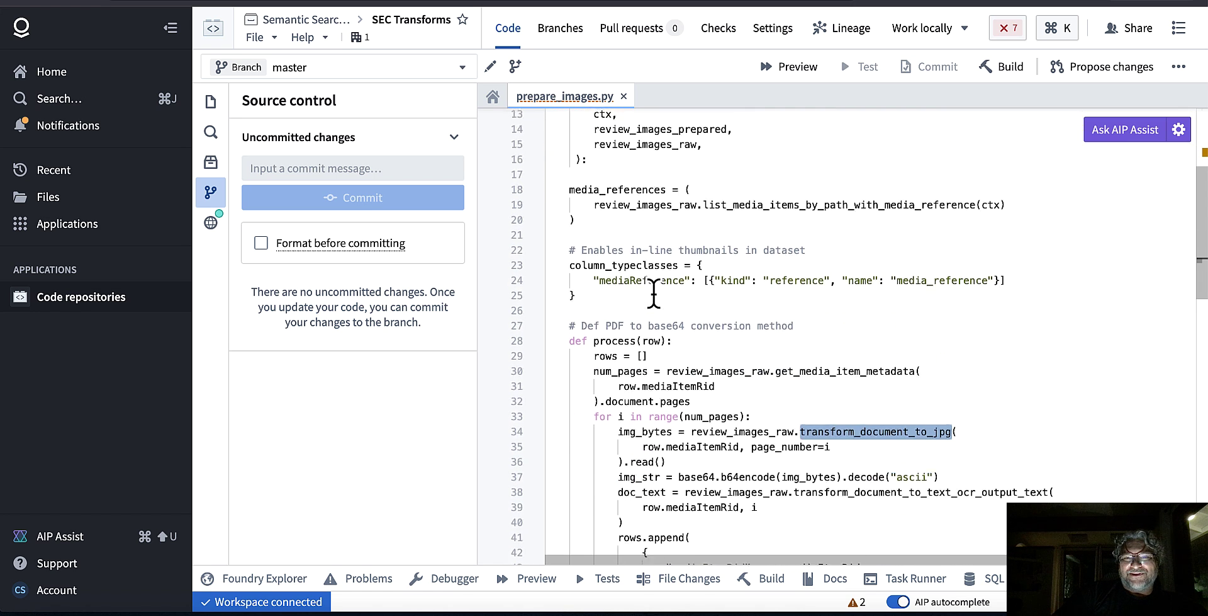
- Examine the column_typeclasses definition and the media_references assignment with its list_media_items_by_path_with_media_reference call in prepare_images.py
left_click(630, 252)
double_click(630, 256)
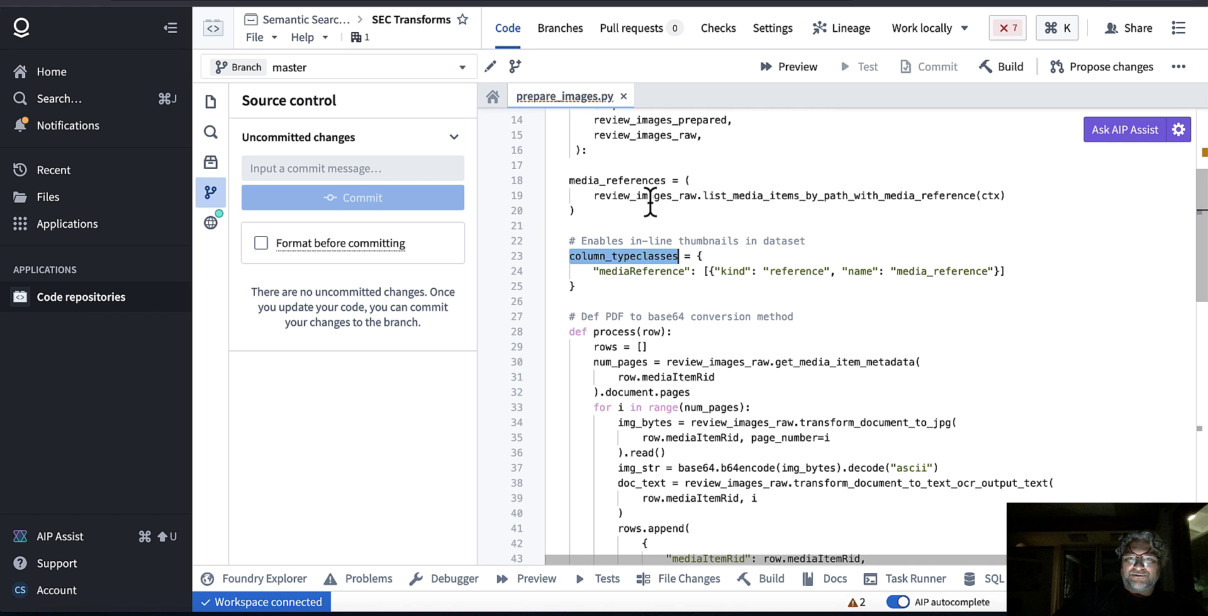
double_click(626, 180)
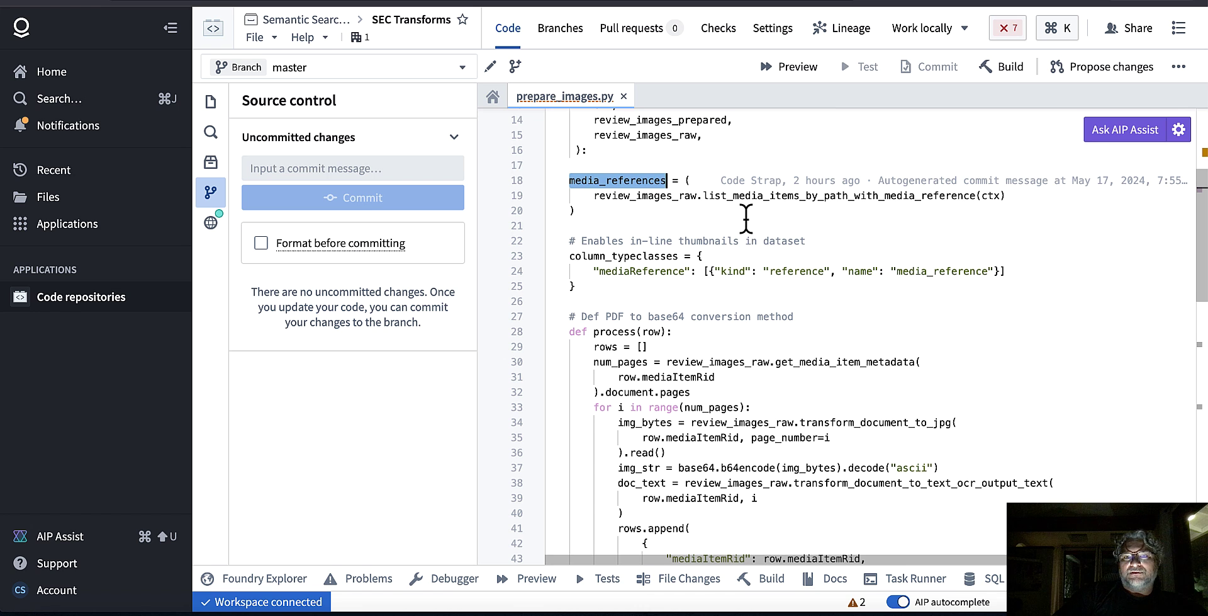
double_click(789, 195)
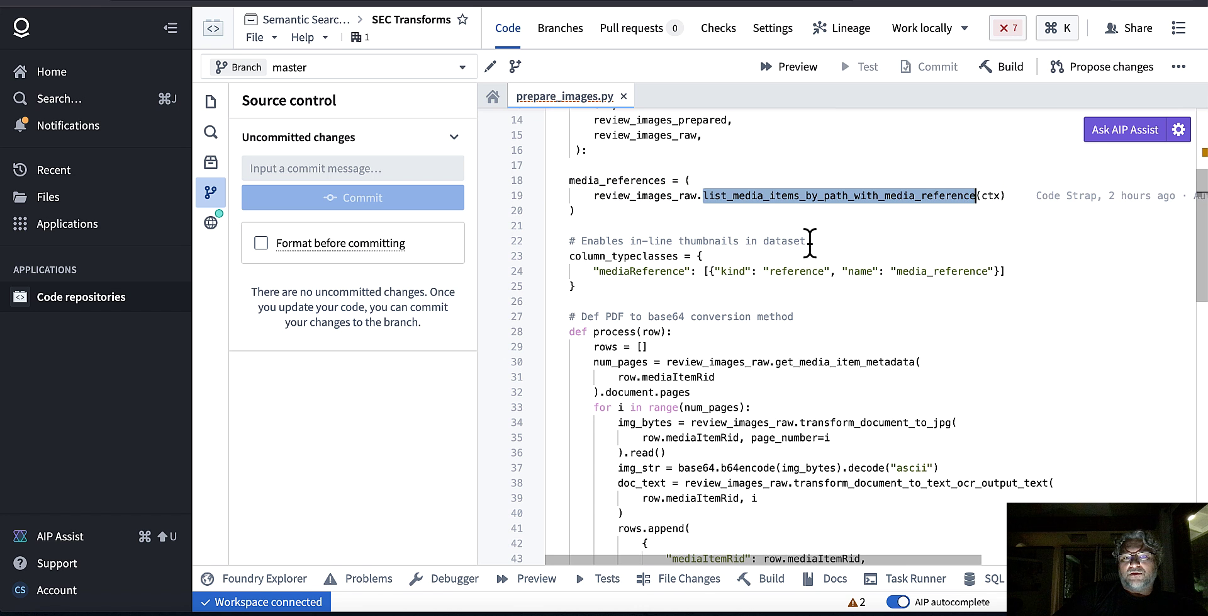
scroll(810, 242, "up", 5)
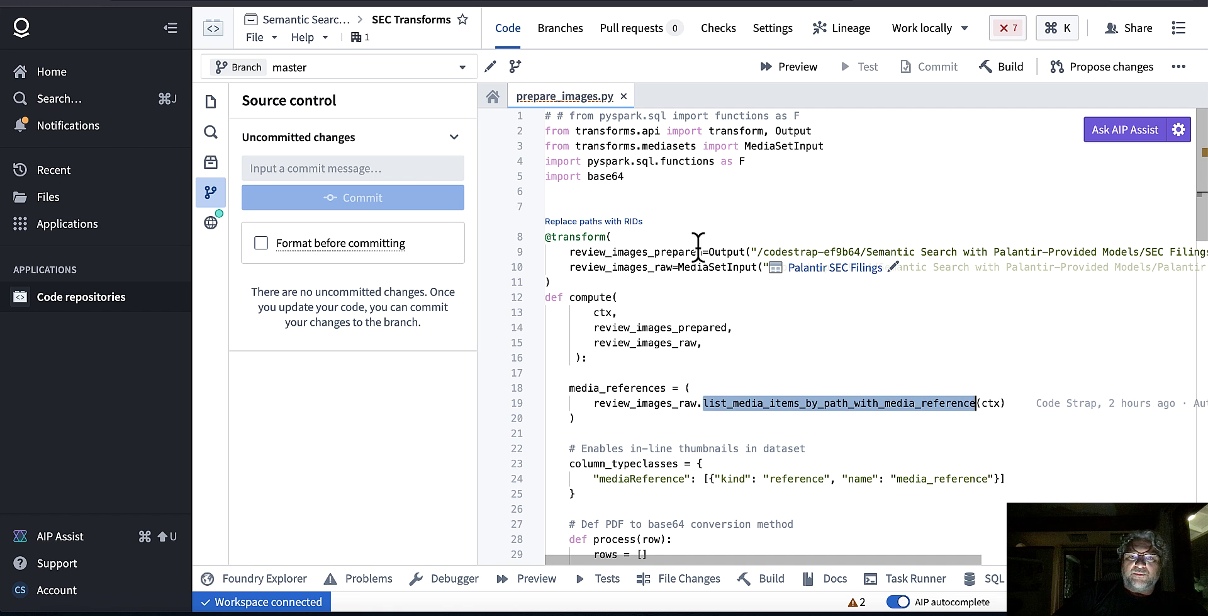
mouse_move(722, 245)
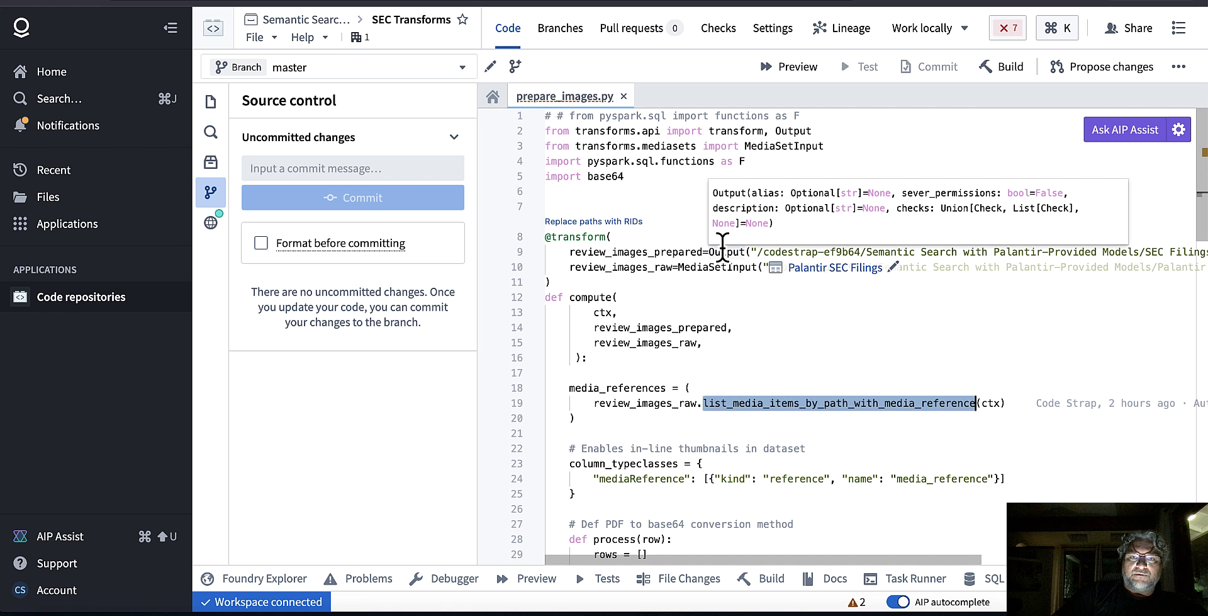
double_click(721, 251)
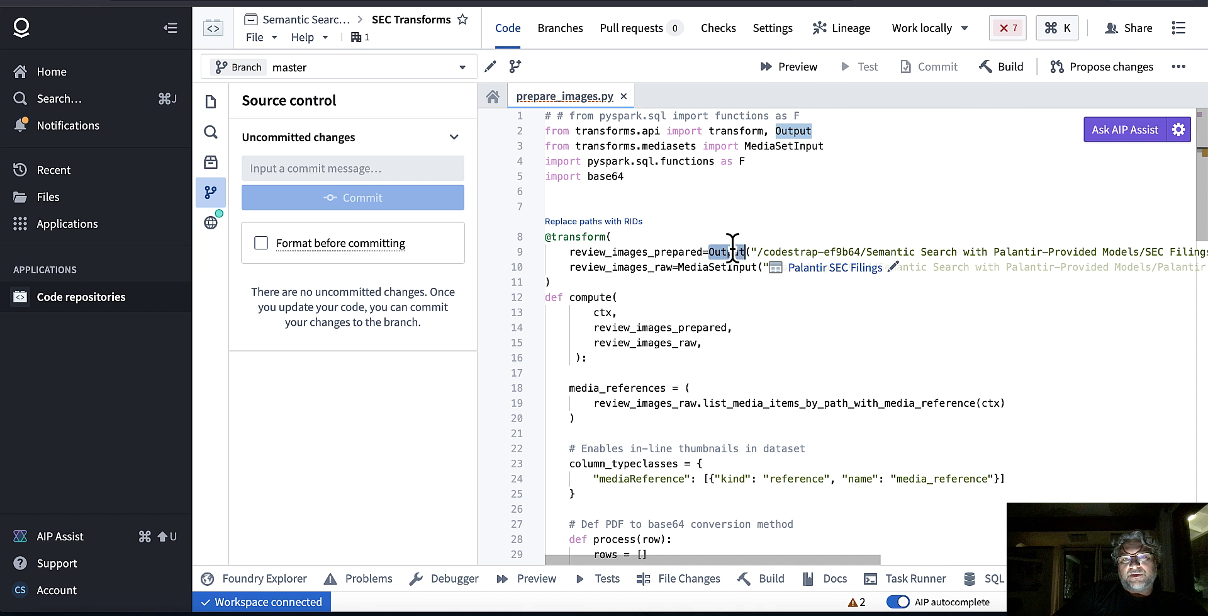
double_click(724, 267)
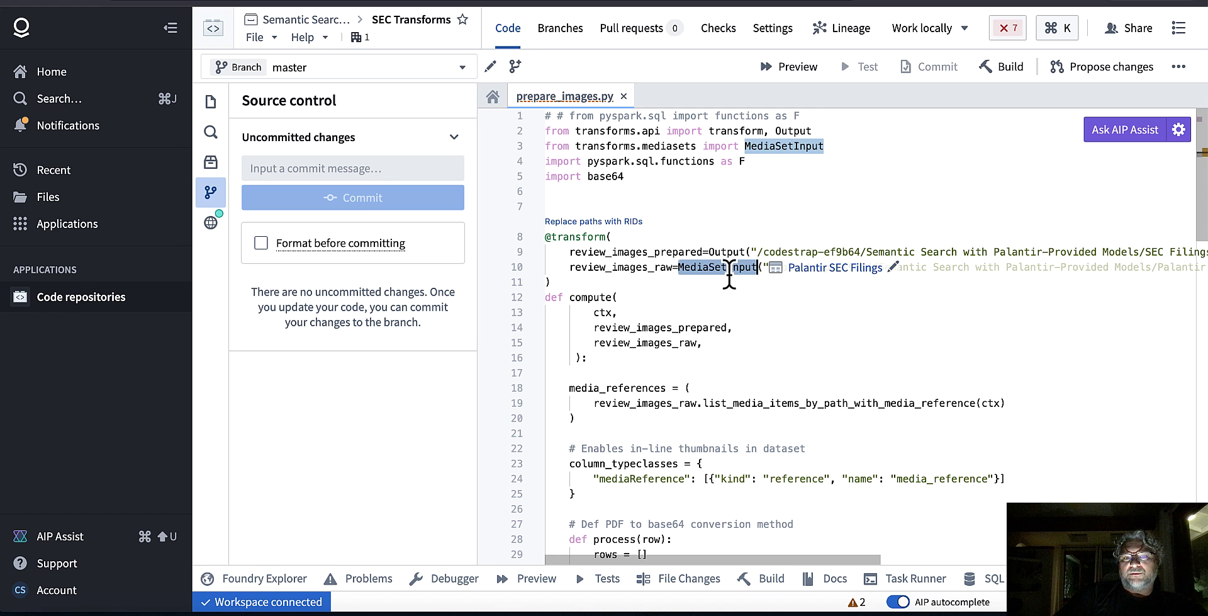
double_click(642, 264)
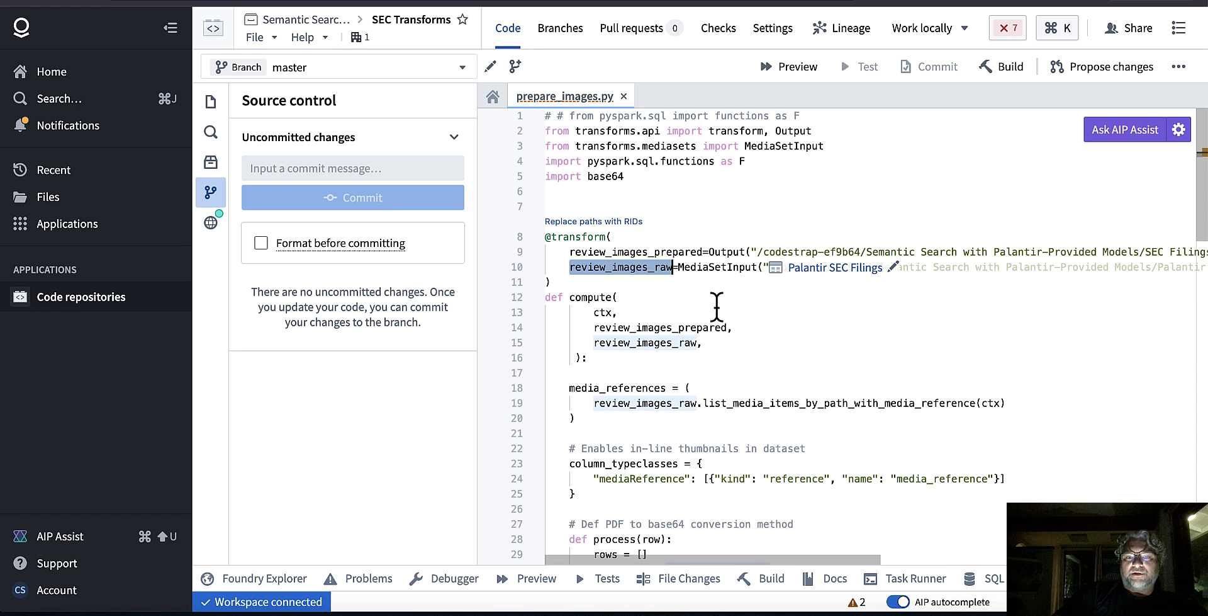
- Trace how compute lists the raw media items and how column_typeclasses enables in-line thumbnails
scroll(755, 369, "down", 2)
double_click(758, 351)
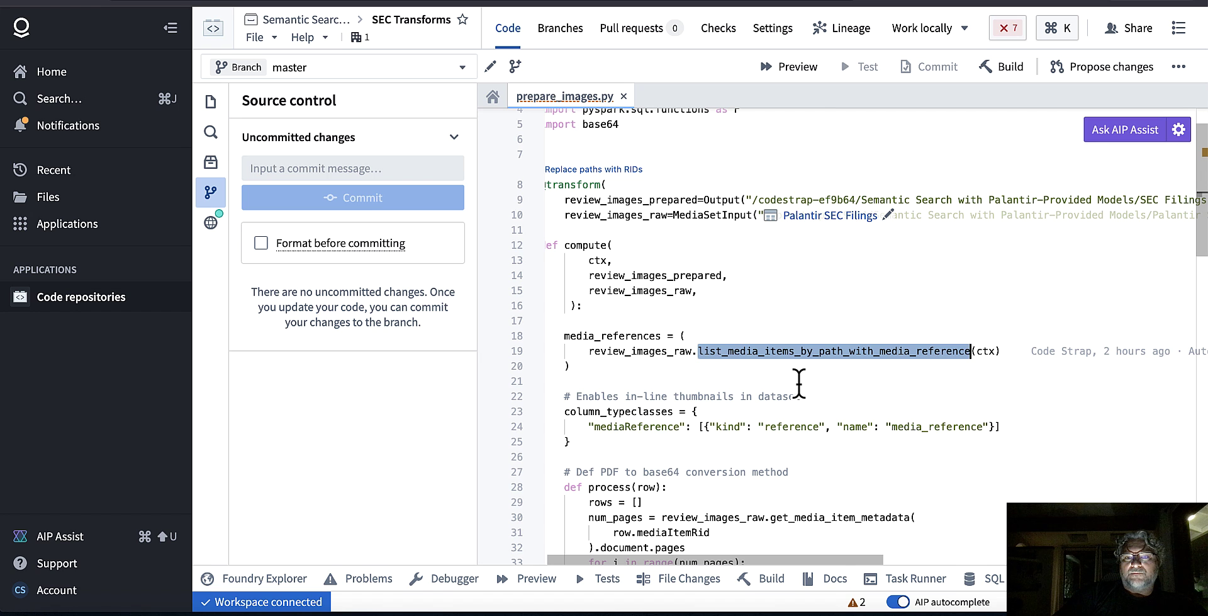
scroll(799, 383, "down", 4)
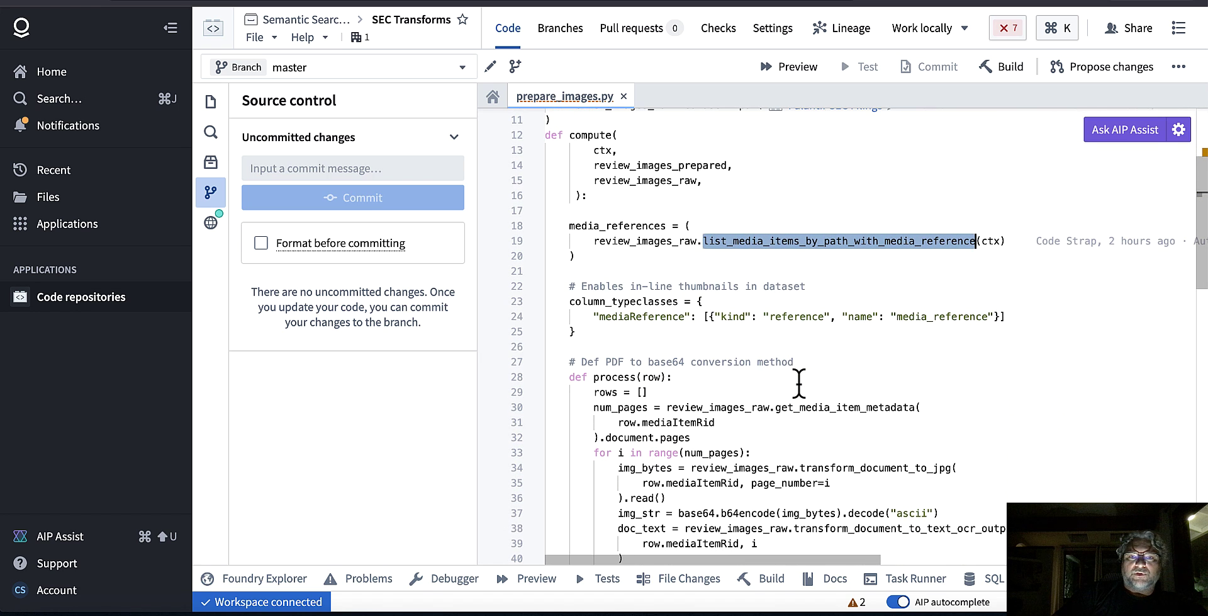
double_click(653, 301)
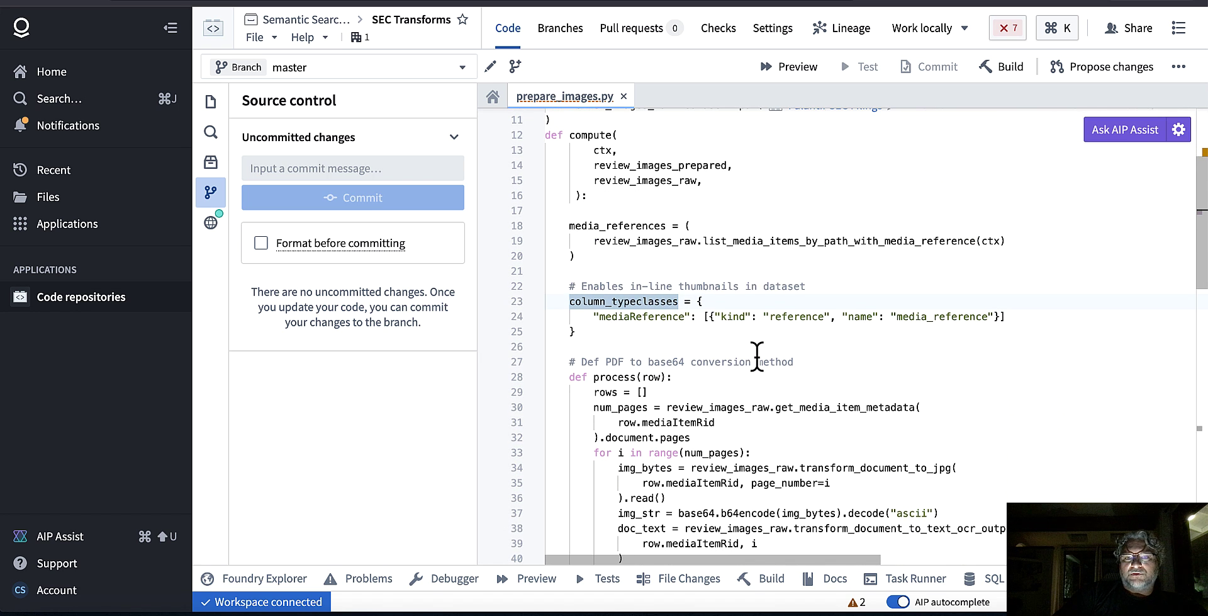
scroll(756, 356, "down", 3)
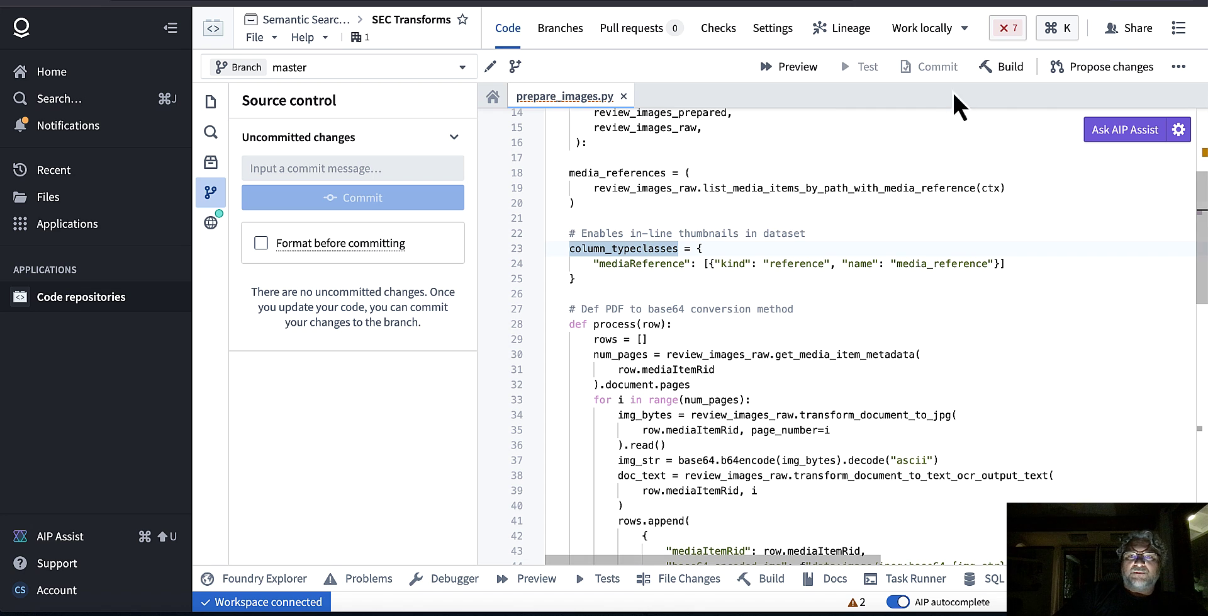
- Switch to the SEC Filings dataset, turn on media display in its preview, and bring the mediaReference column into view
left_click(1007, 0)
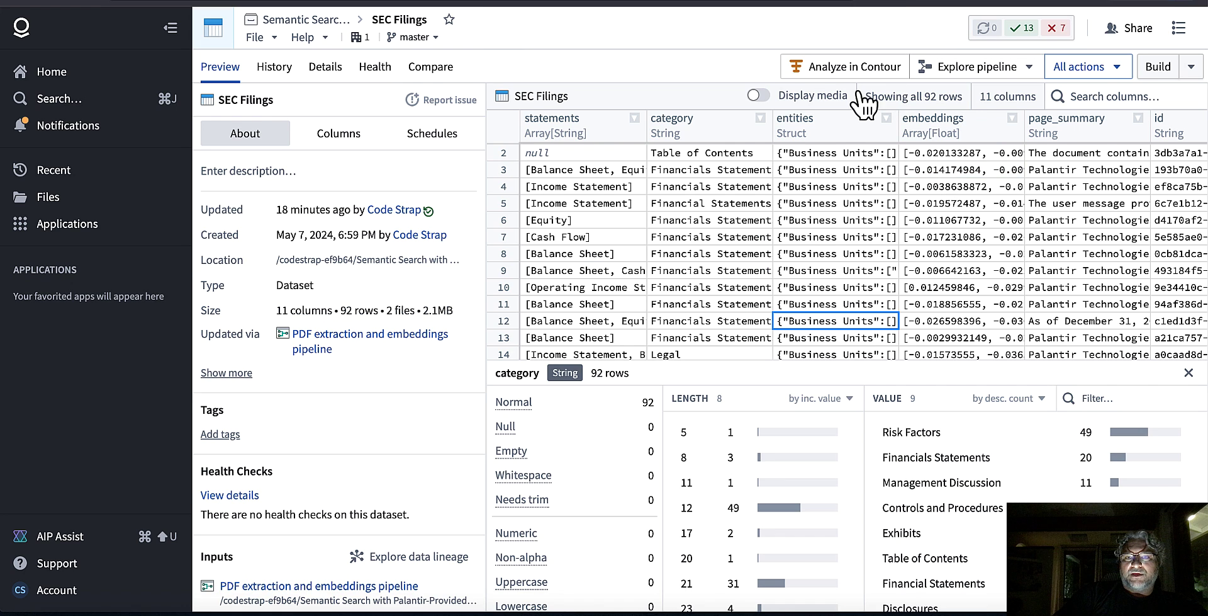
left_click(758, 96)
scroll(985, 247, "right", 15)
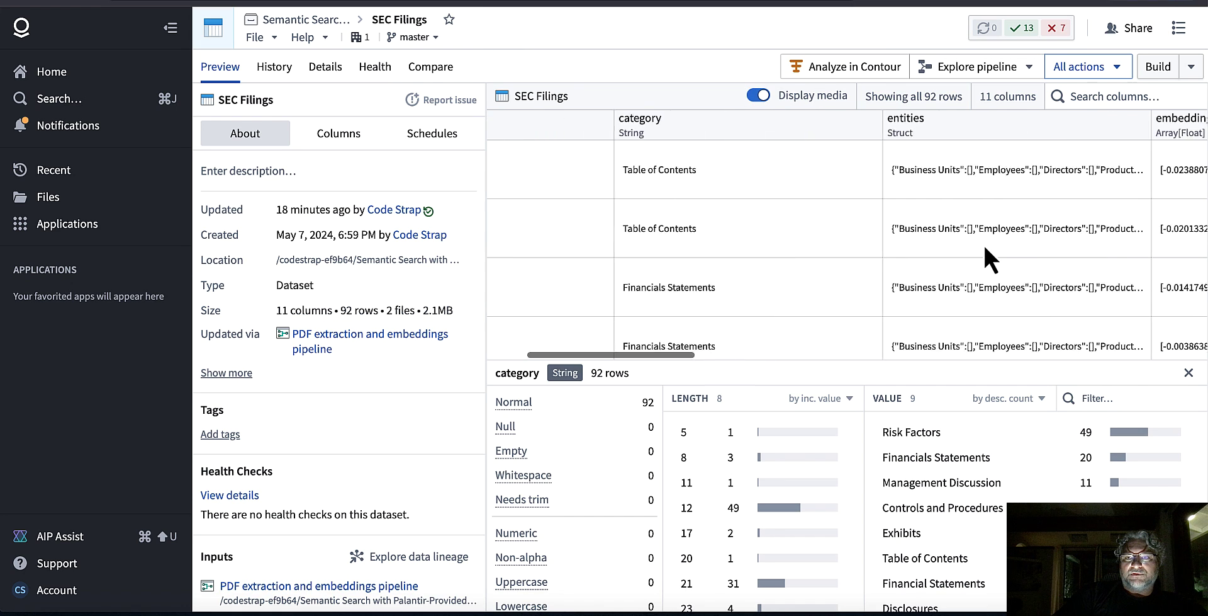
scroll(984, 243, "right", 8)
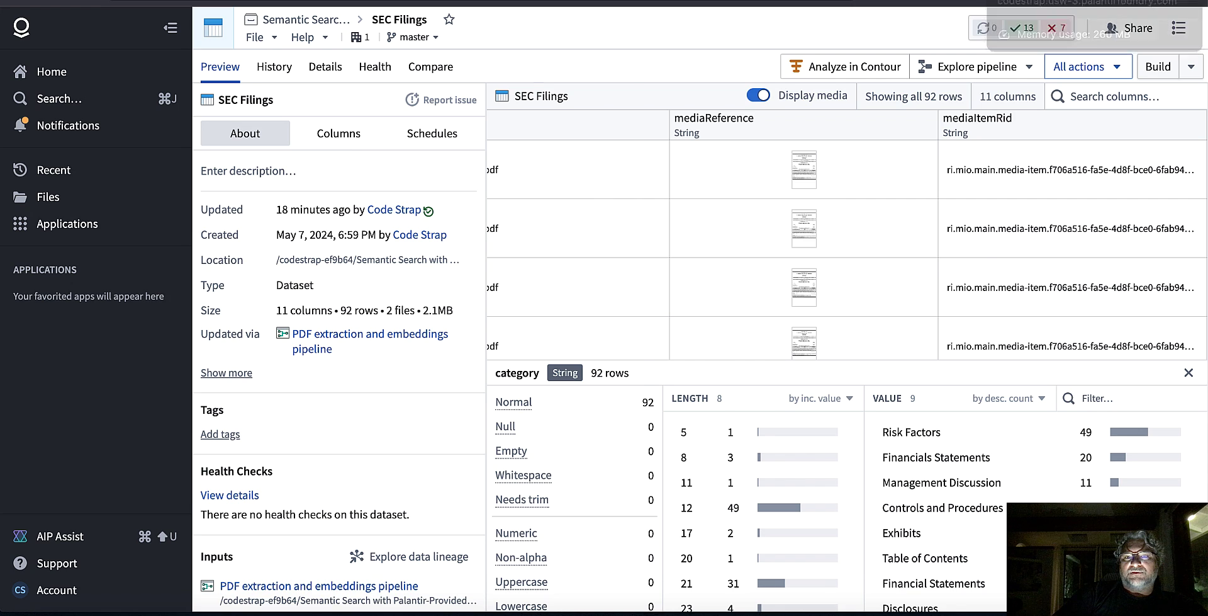
- Return to prepare_images.py in SEC Transforms and look over the process function that converts PDFs to base64
key("ctrl+Tab")
scroll(743, 318, "down", 5)
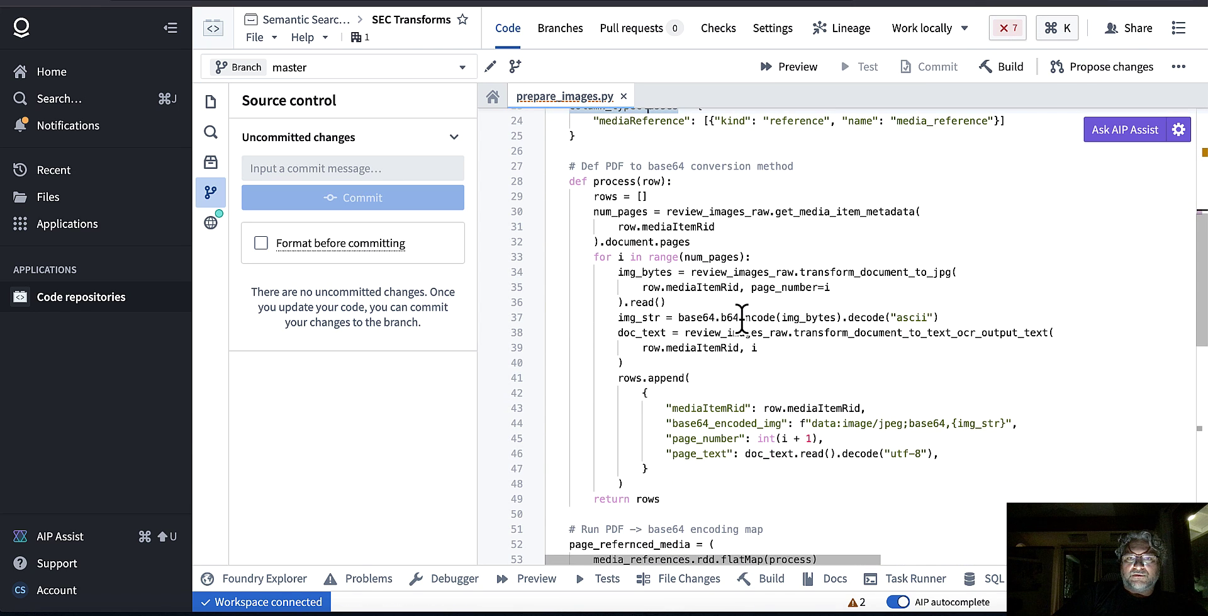
scroll(743, 318, "down", 2)
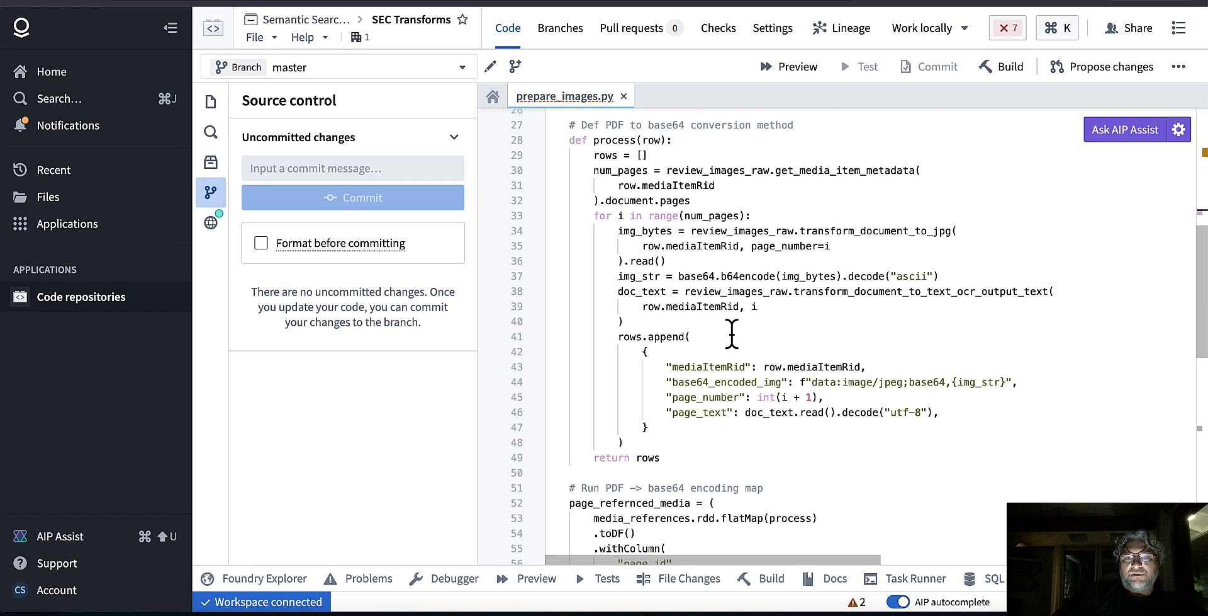
scroll(732, 334, "up", 1)
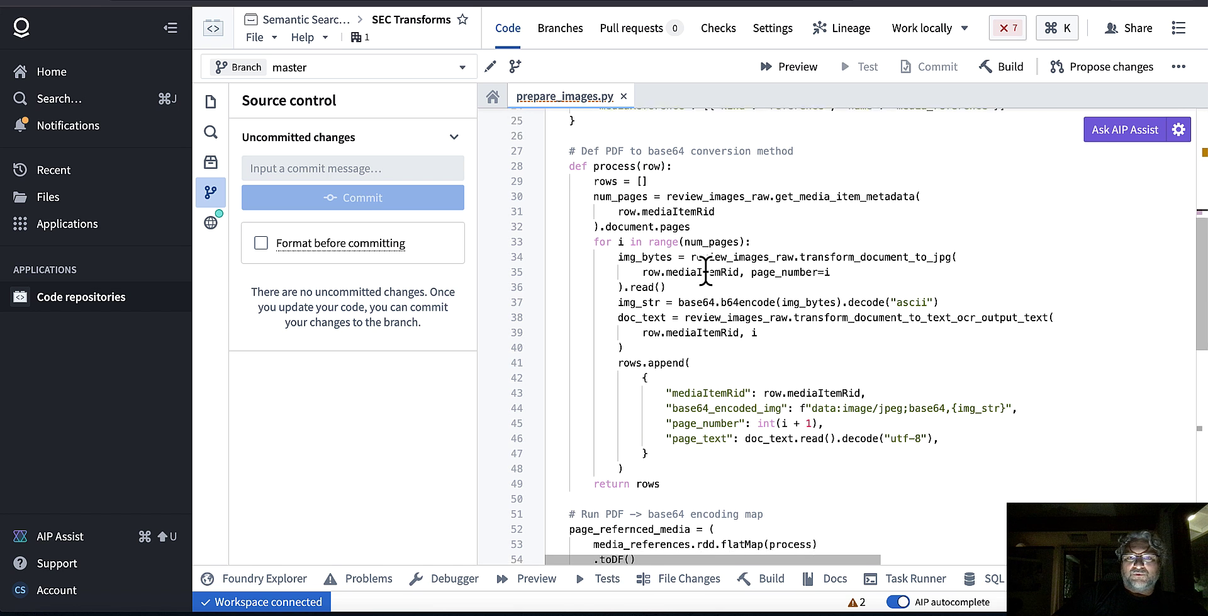
scroll(706, 271, "down", 1)
scroll(706, 269, "up", 2)
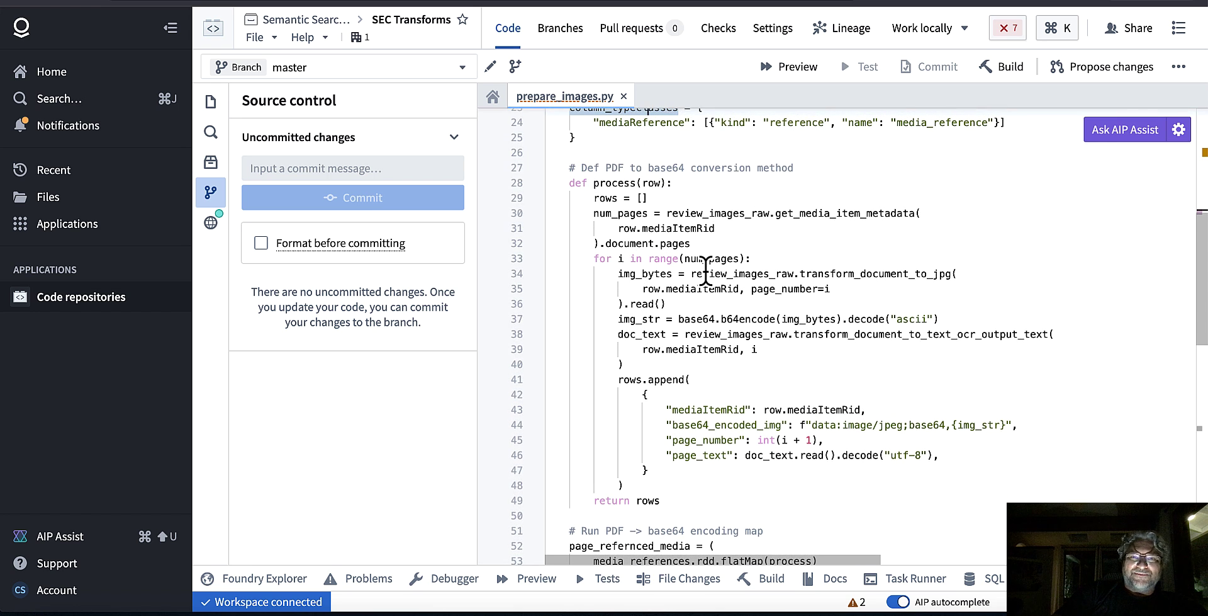
double_click(614, 183)
scroll(670, 259, "down", 1)
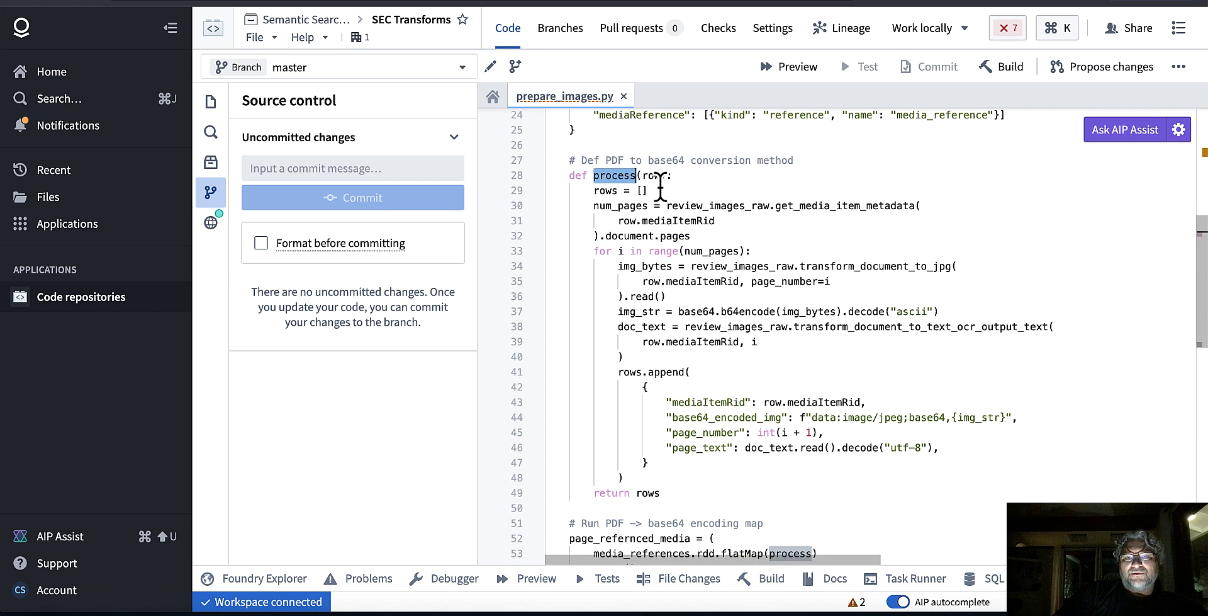
- Examine how process derives num_pages from get_media_item_metadata and the document's pages property
double_click(671, 232)
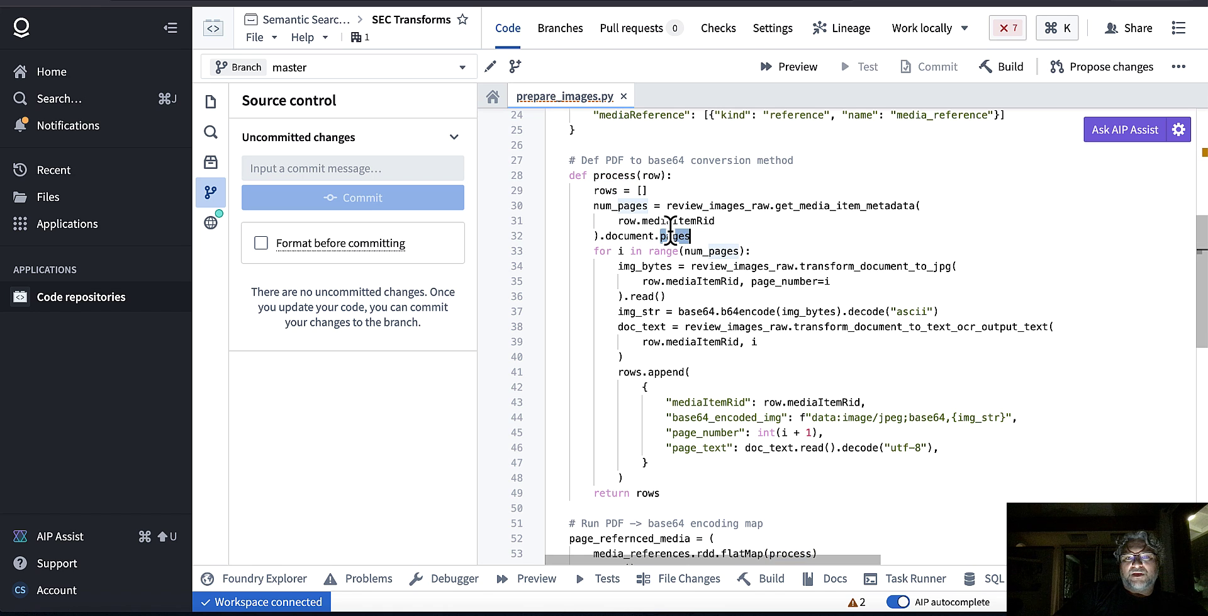
double_click(825, 205)
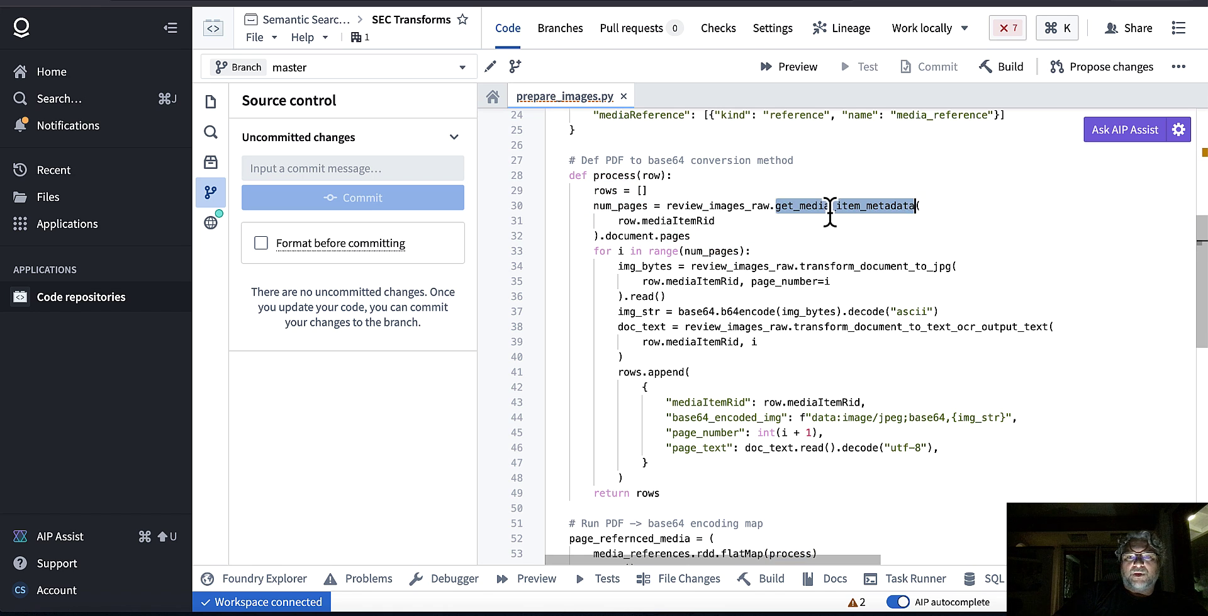
double_click(633, 237)
left_click(667, 236)
double_click(670, 237)
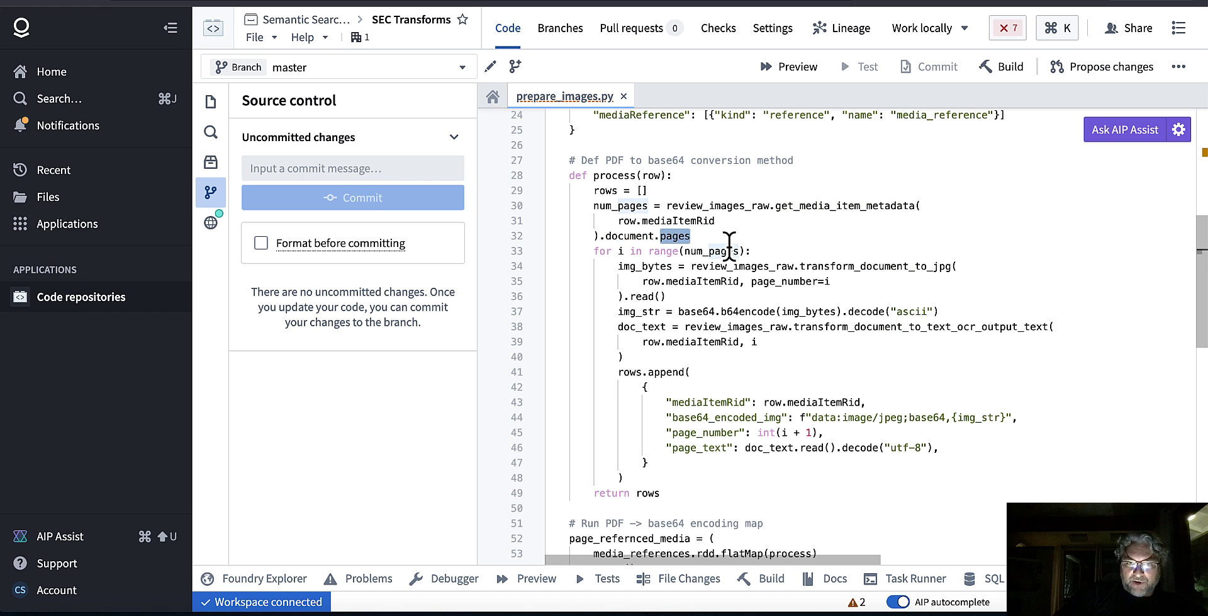
double_click(606, 205)
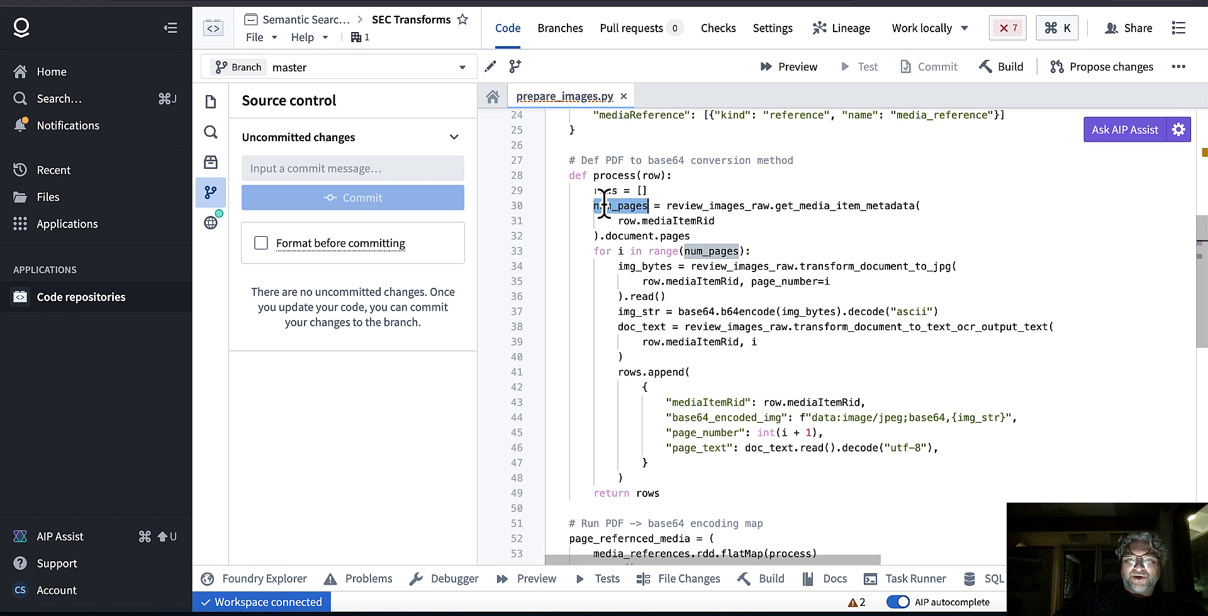
scroll(738, 301, "down", 1)
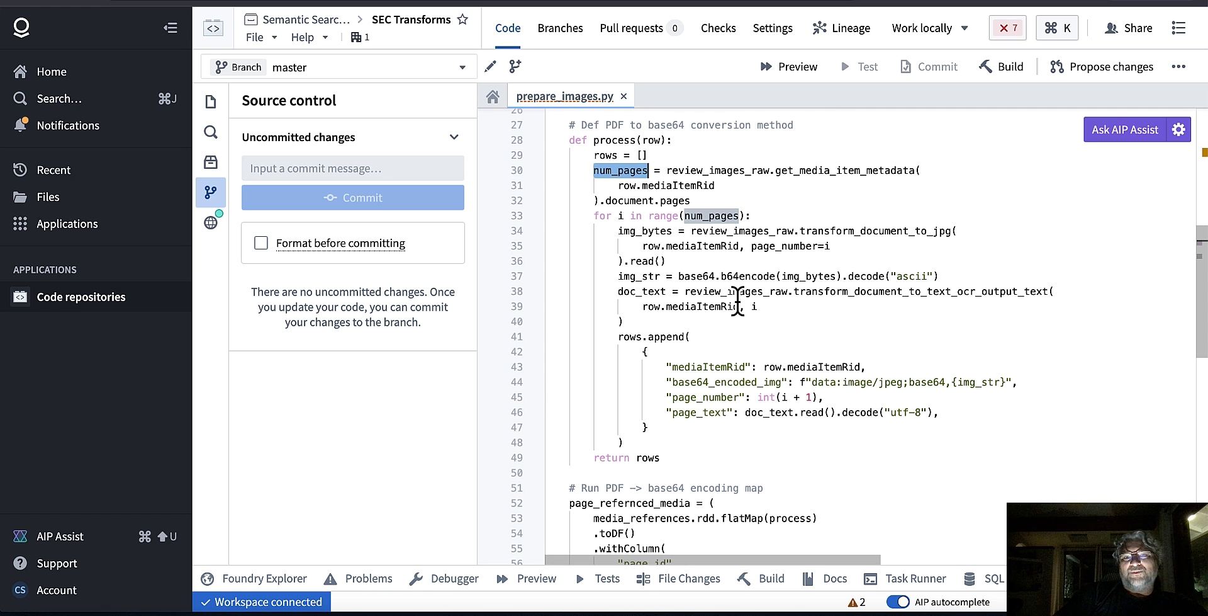
- Examine the page loop's transform_document_to_jpg call, the img_bytes it reads, and their base64 encoding into img_str
double_click(816, 232)
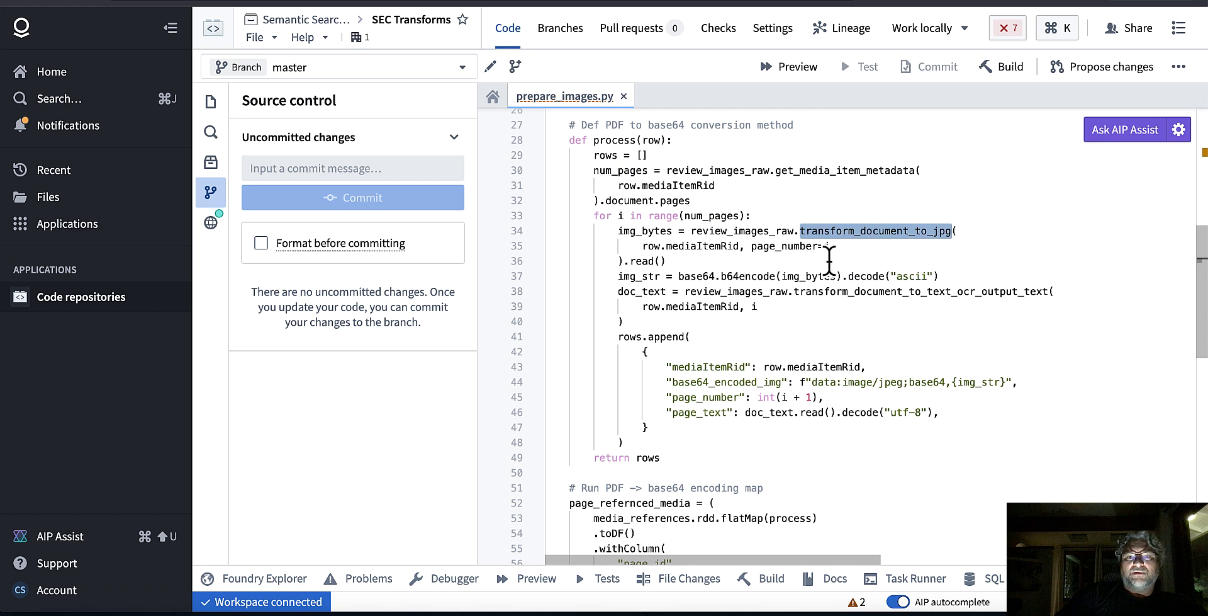
double_click(647, 232)
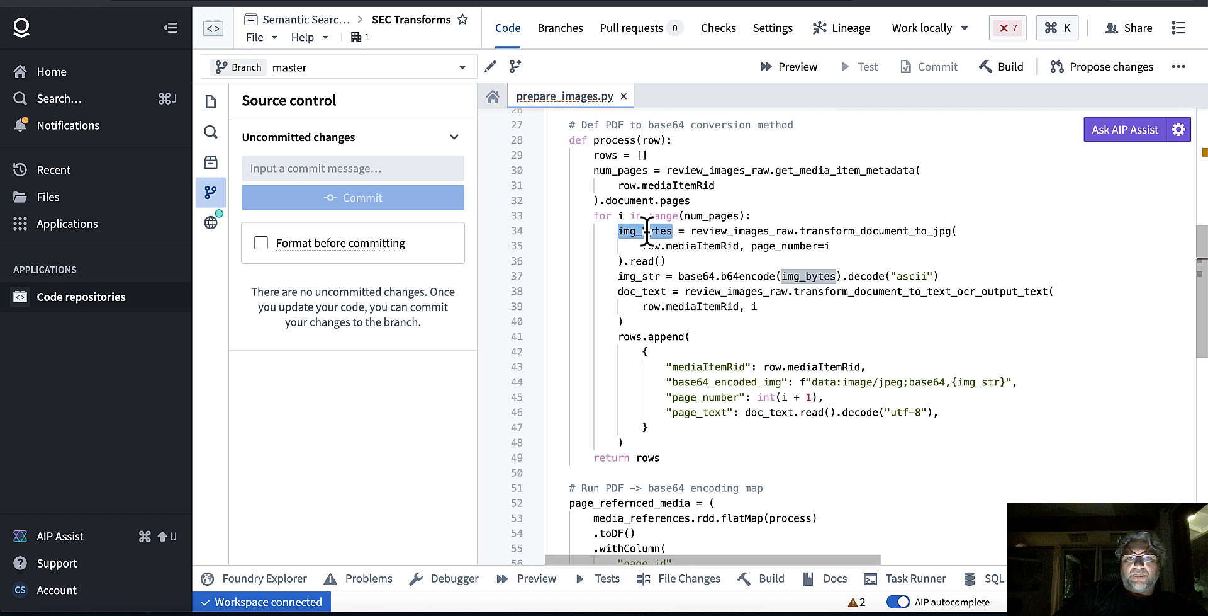
left_click(749, 276)
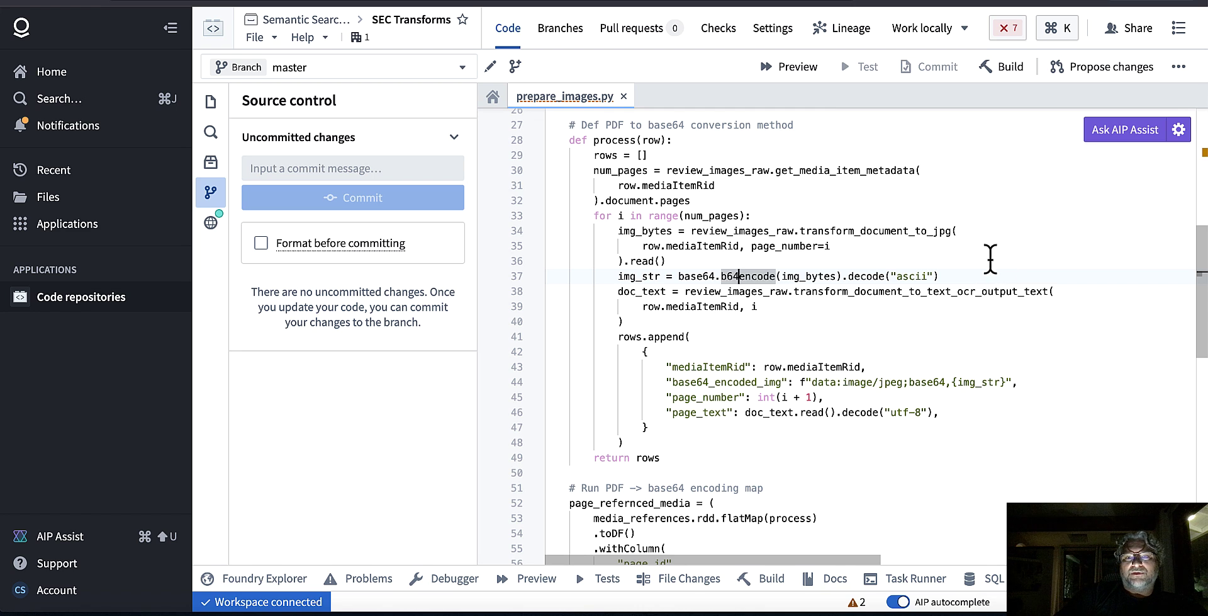
double_click(908, 233)
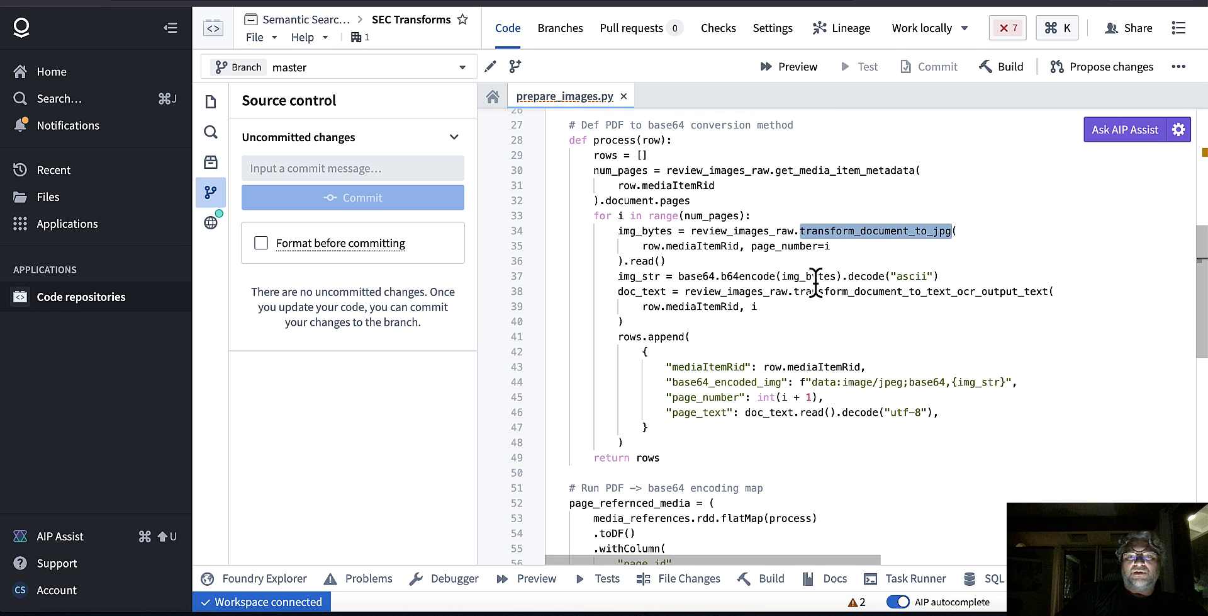
mouse_move(747, 276)
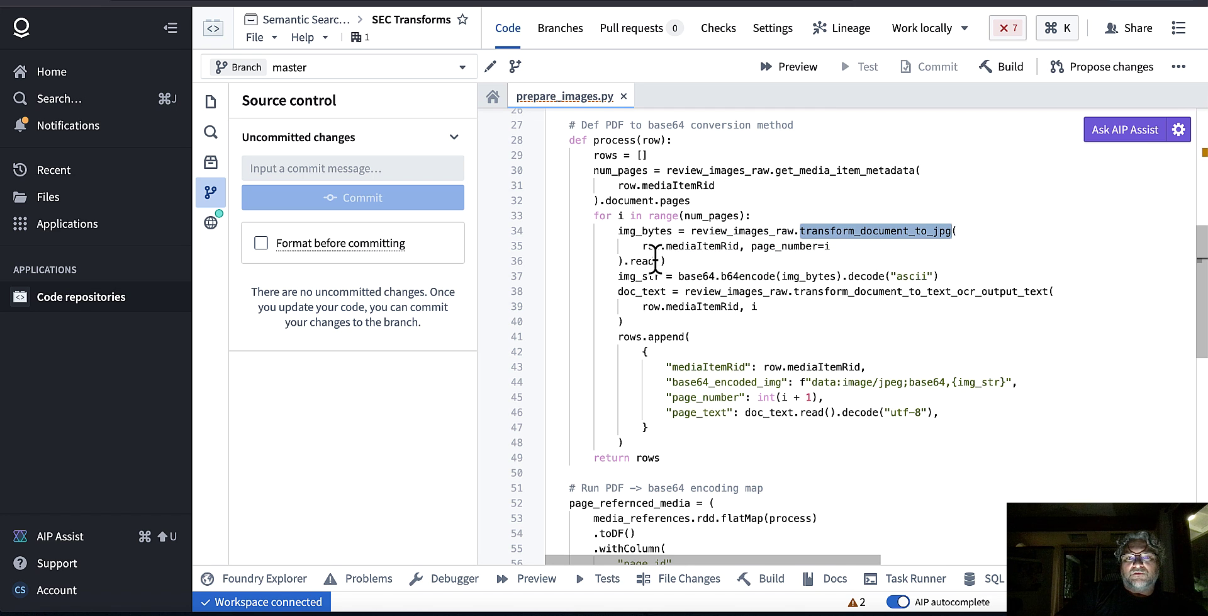
left_click_drag(666, 261, 695, 229)
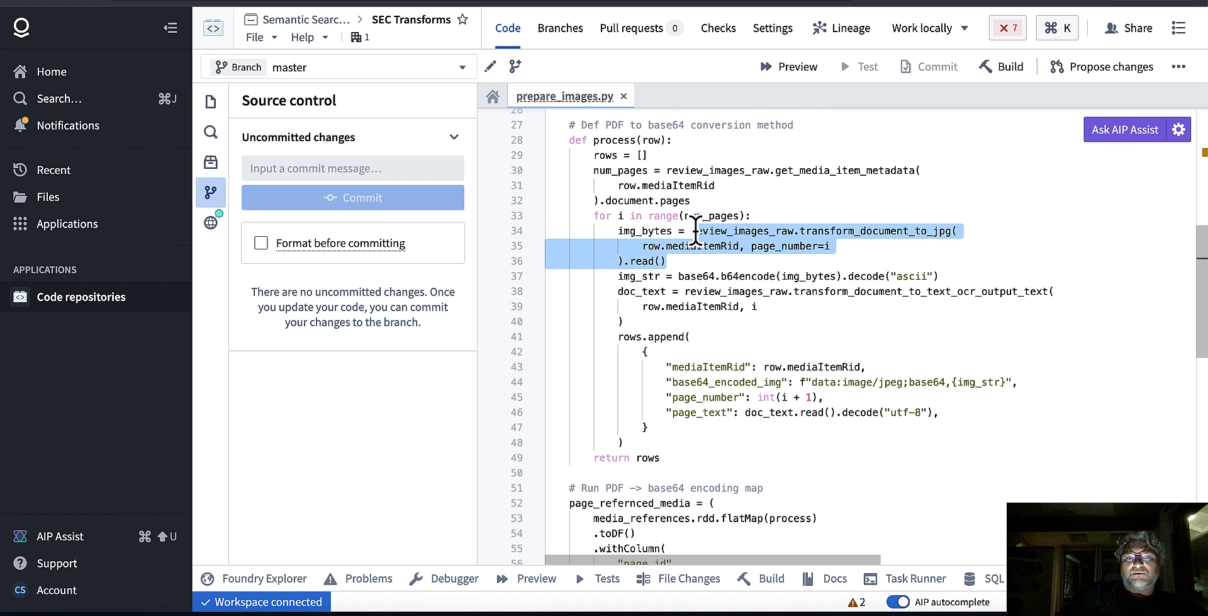
left_click(666, 261)
scroll(669, 255, "down", 1)
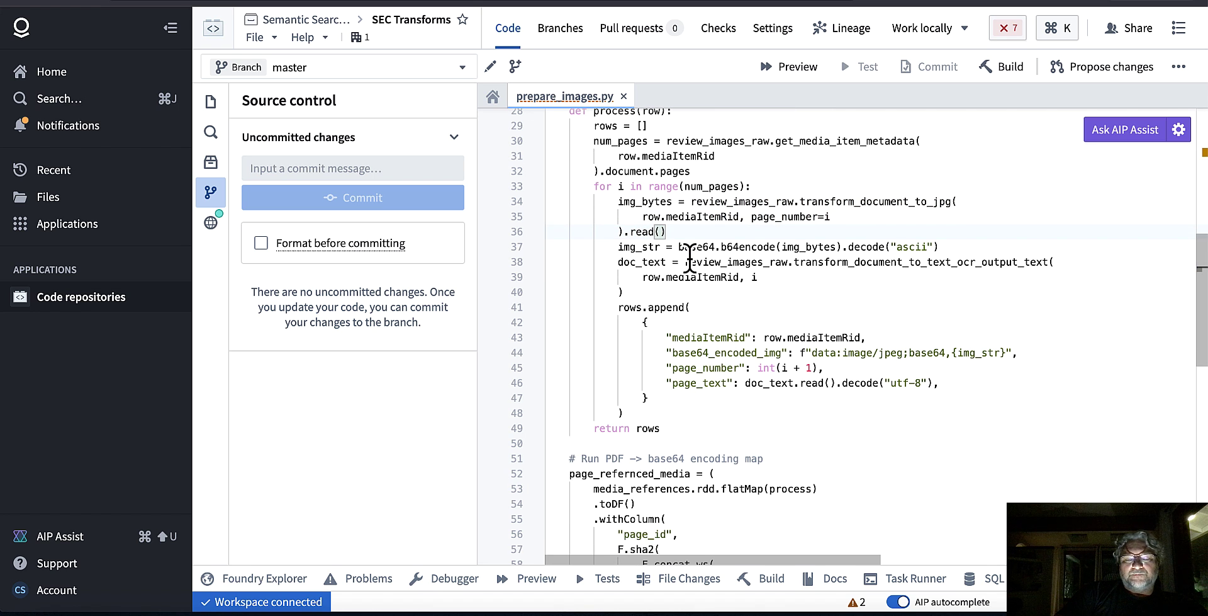
double_click(649, 249)
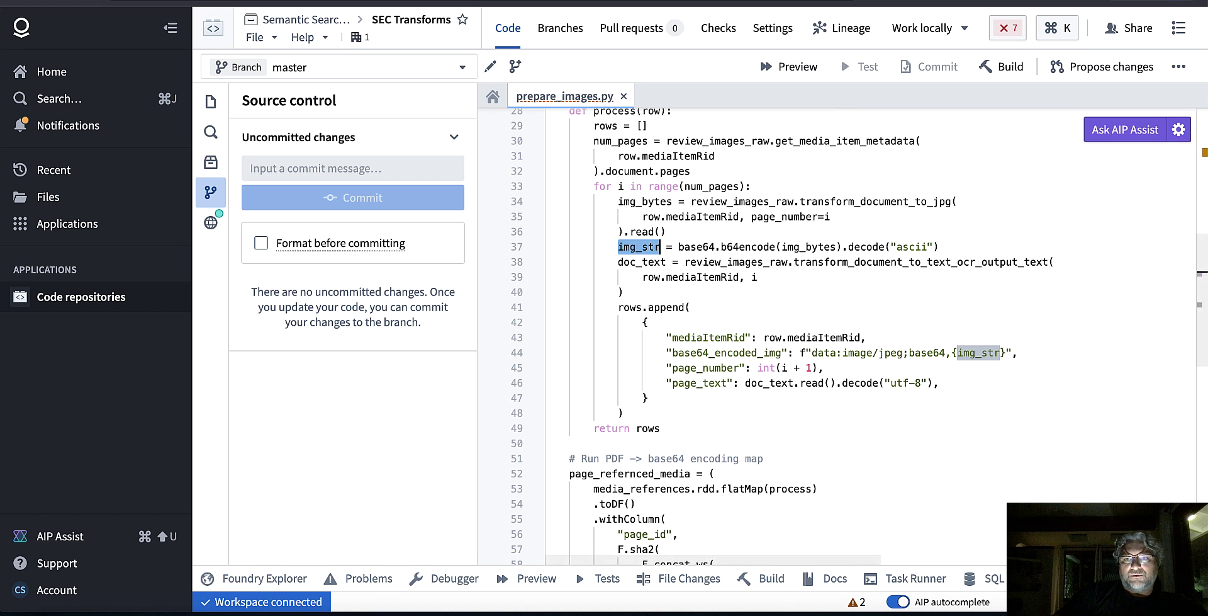
- Go back to the SEC Filings dataset, open the first row's mediaReference document preview, and look through its pages
left_click(937, 1)
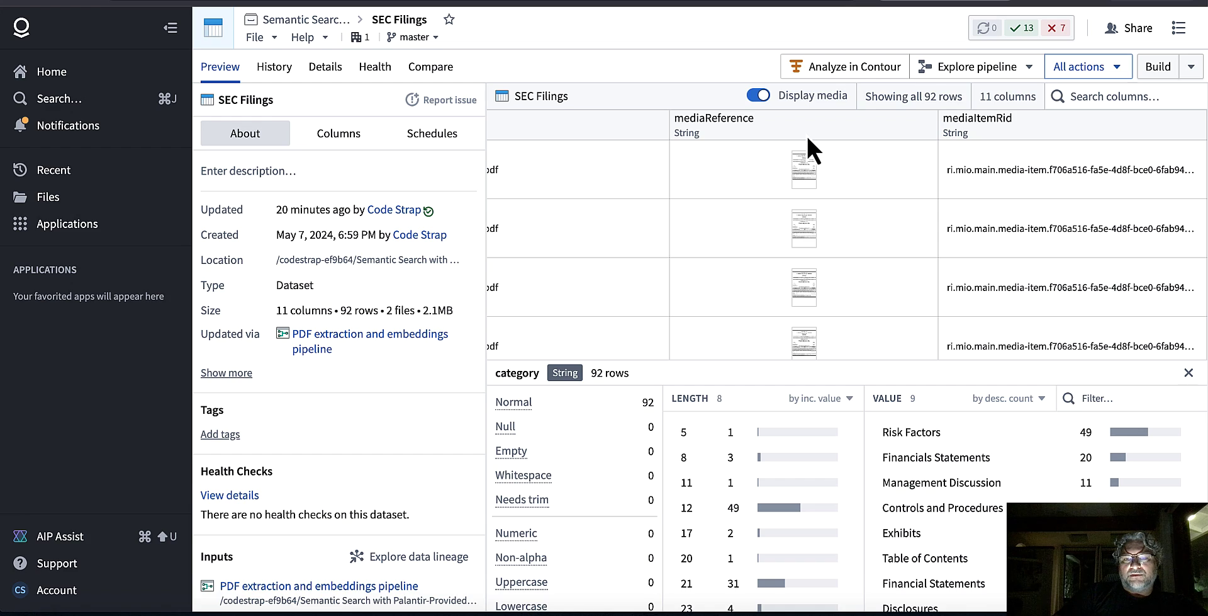
left_click(806, 169)
scroll(625, 321, "down", 15)
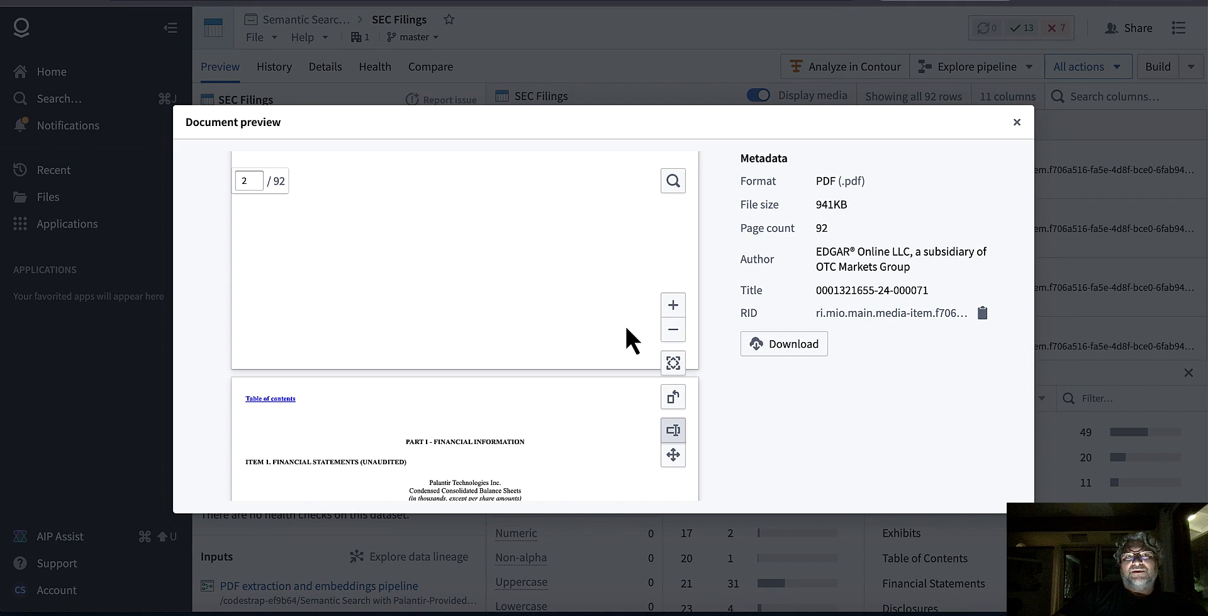
- Look through the condensed consolidated balance sheet on page 3 of the document preview, and close the preview
scroll(625, 324, "down", 8)
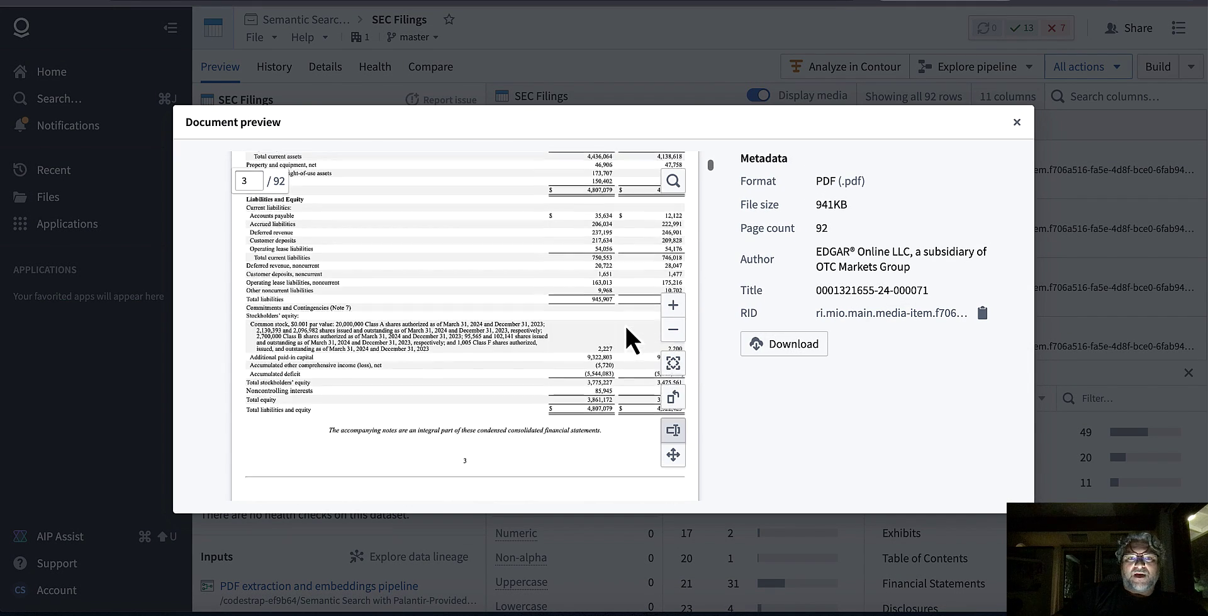
scroll(625, 324, "up", 4)
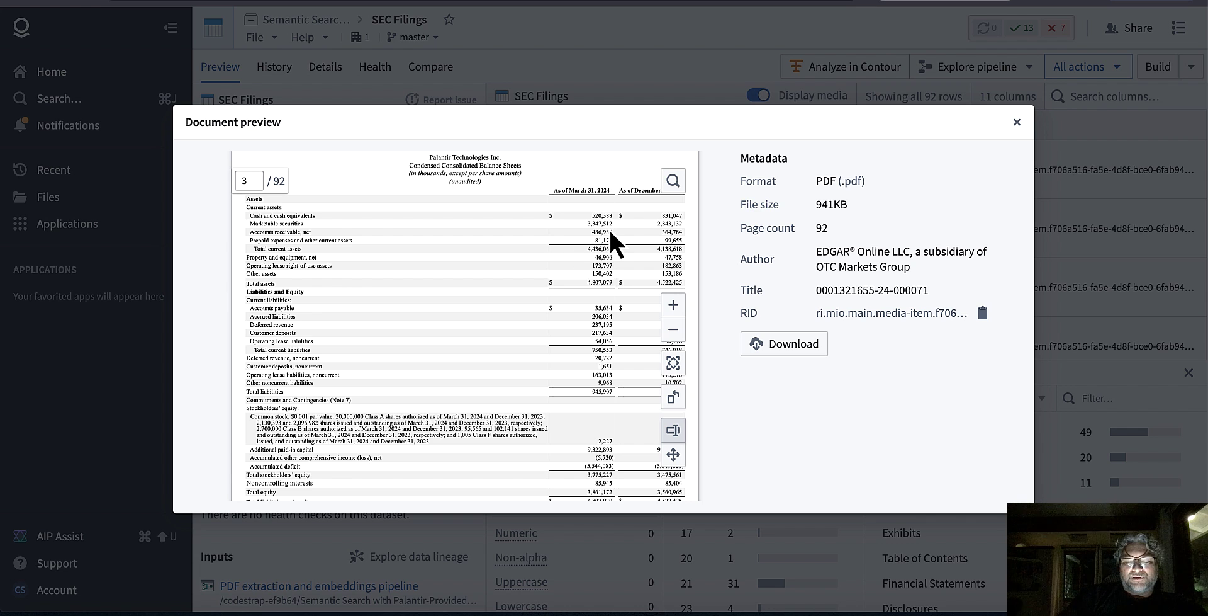
scroll(609, 228, "down", 3)
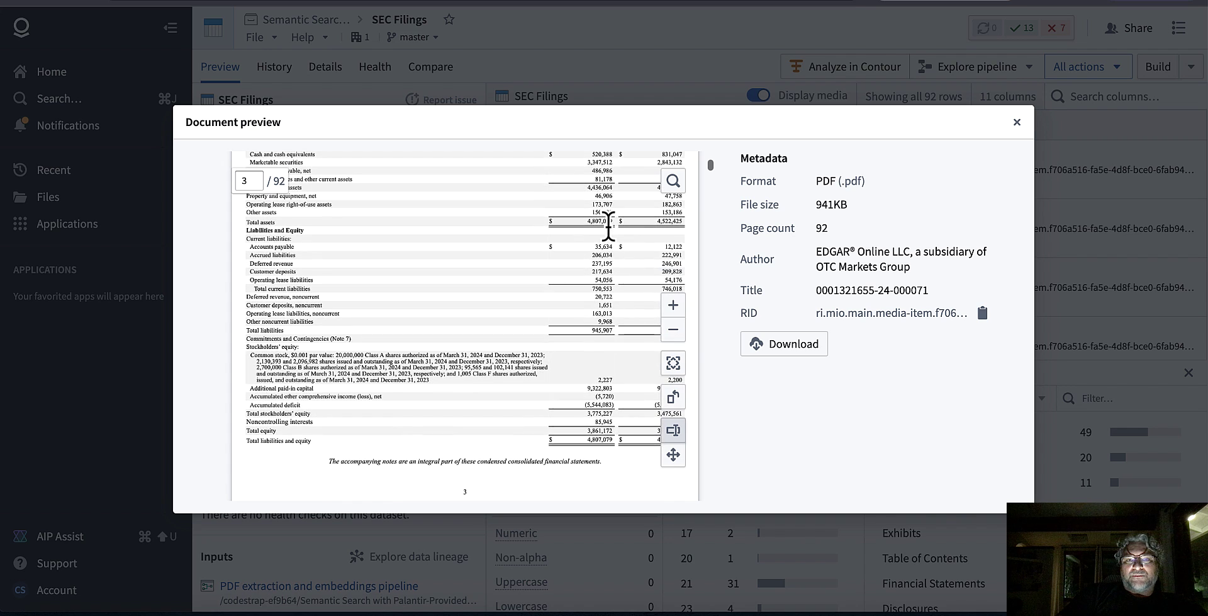
scroll(609, 227, "up", 2)
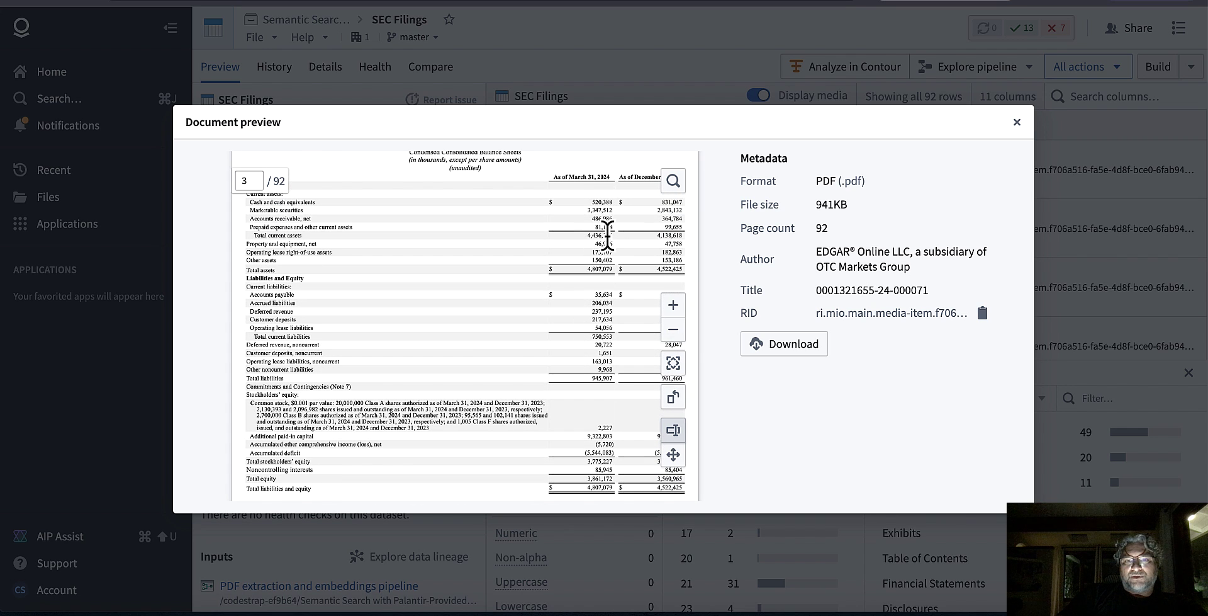
scroll(603, 329, "down", 1)
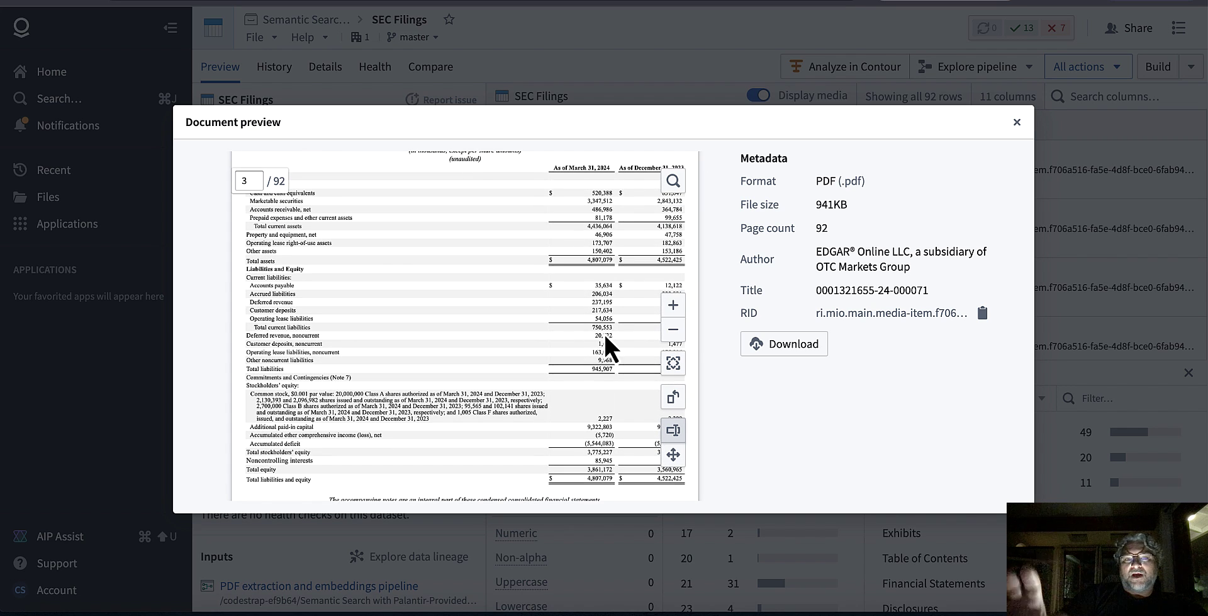
left_click(1017, 121)
- Return to prepare_images.py in SEC Transforms, look over the OCR text extraction and appended rows, and open the build results for SEC Filings with Images
left_click(1029, 2)
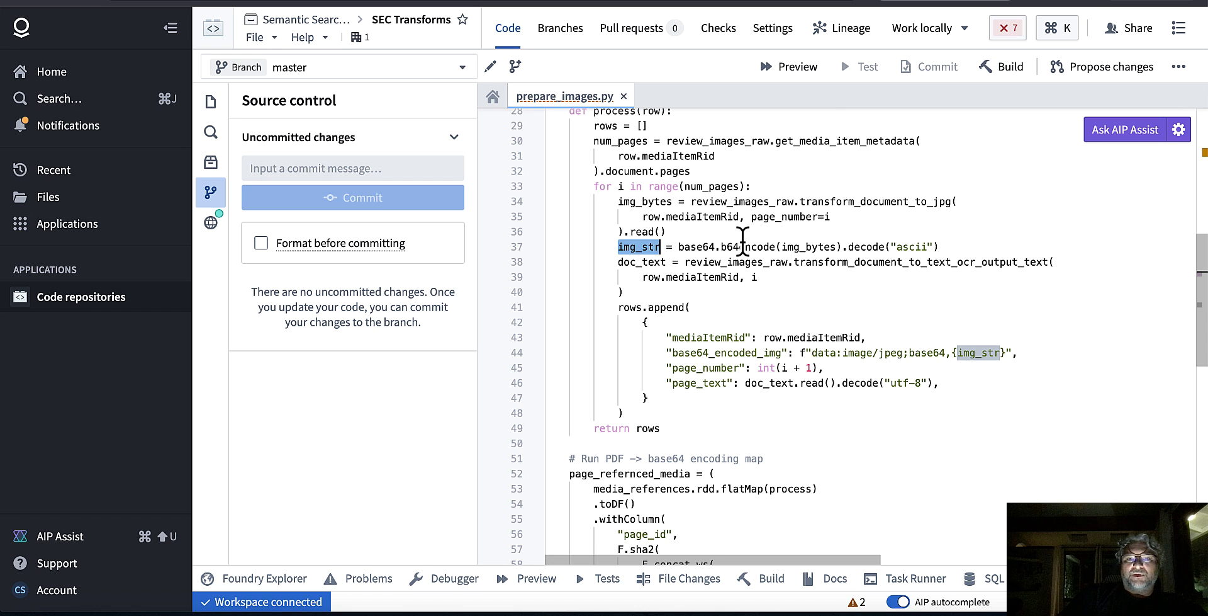
scroll(764, 283, "down", 1)
scroll(765, 282, "down", 3)
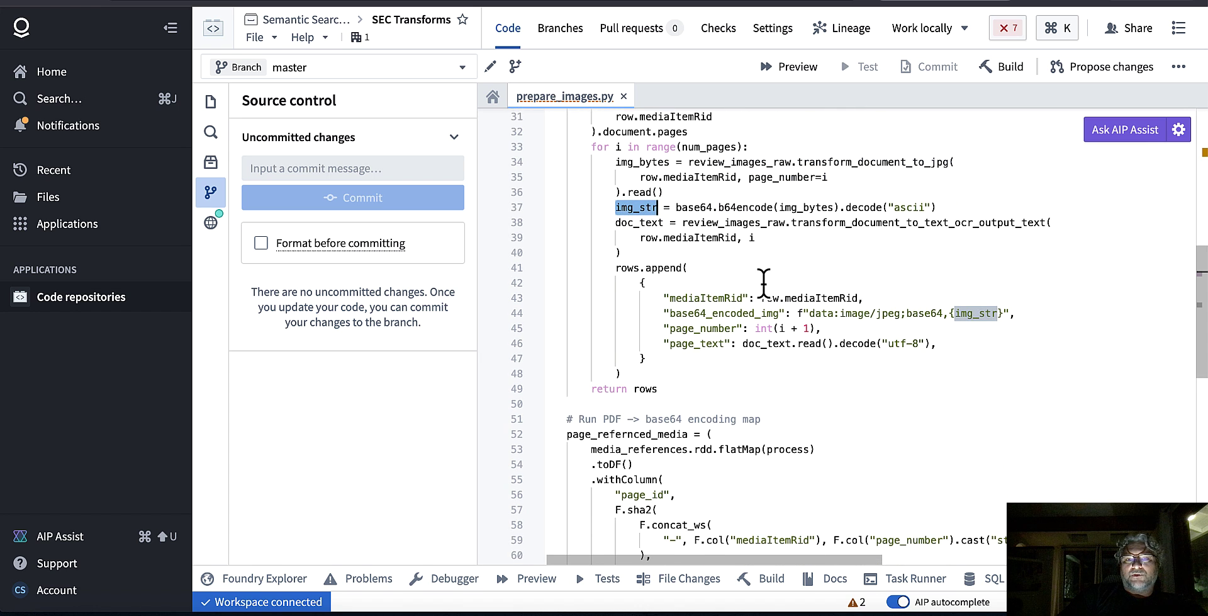
scroll(742, 318, "down", 2)
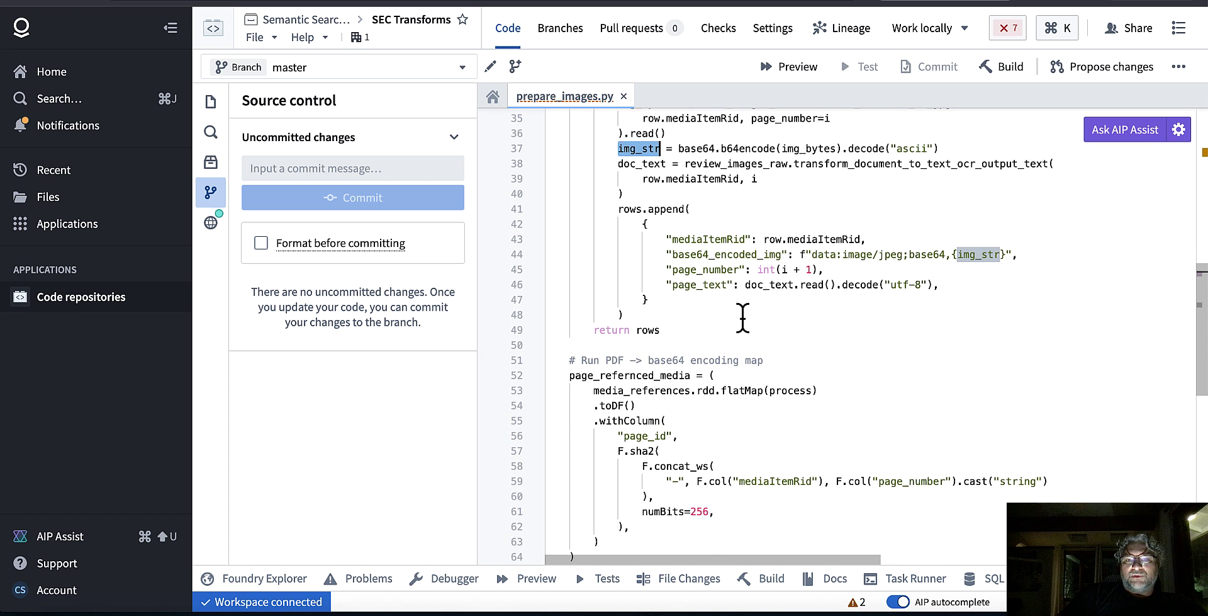
left_click(771, 578)
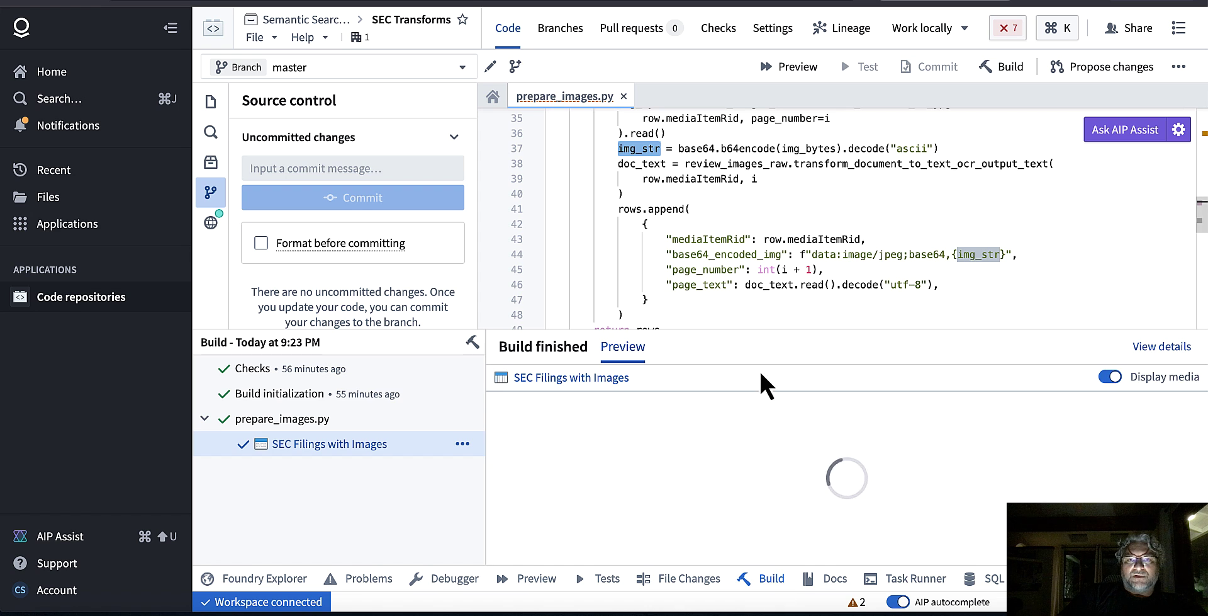
scroll(743, 214, "down", 2)
scroll(743, 214, "down", 2)
scroll(680, 170, "up", 4)
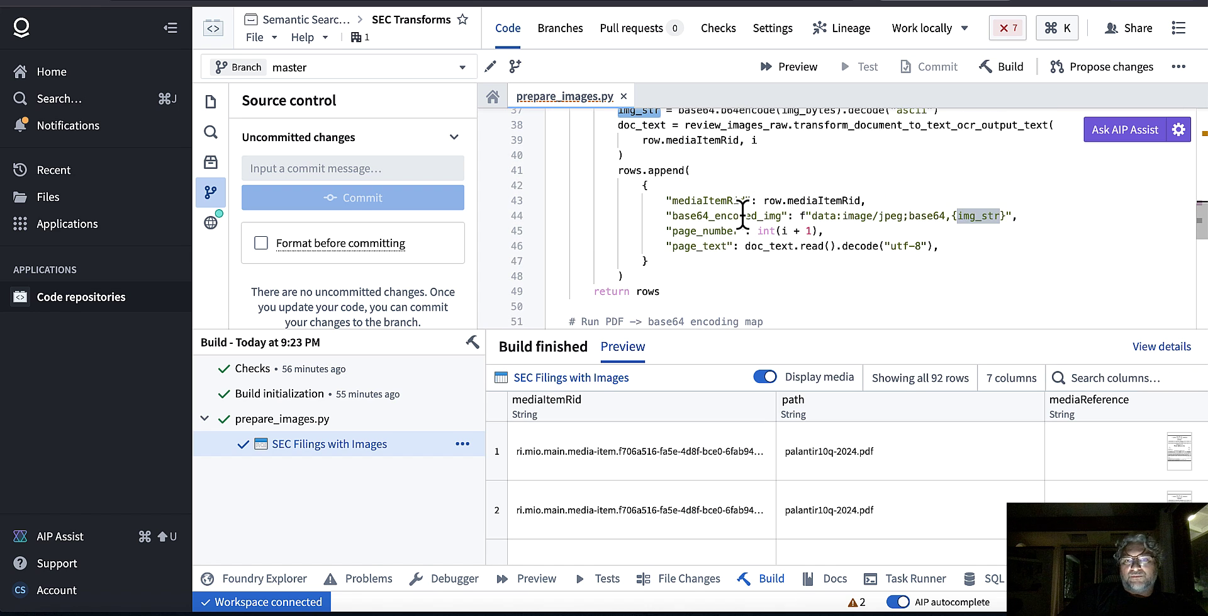
- Examine the appended mediaItemRid and base64_encoded_img fields, and how mediaItemRid and page_number are hashed into page_id
left_click(674, 200)
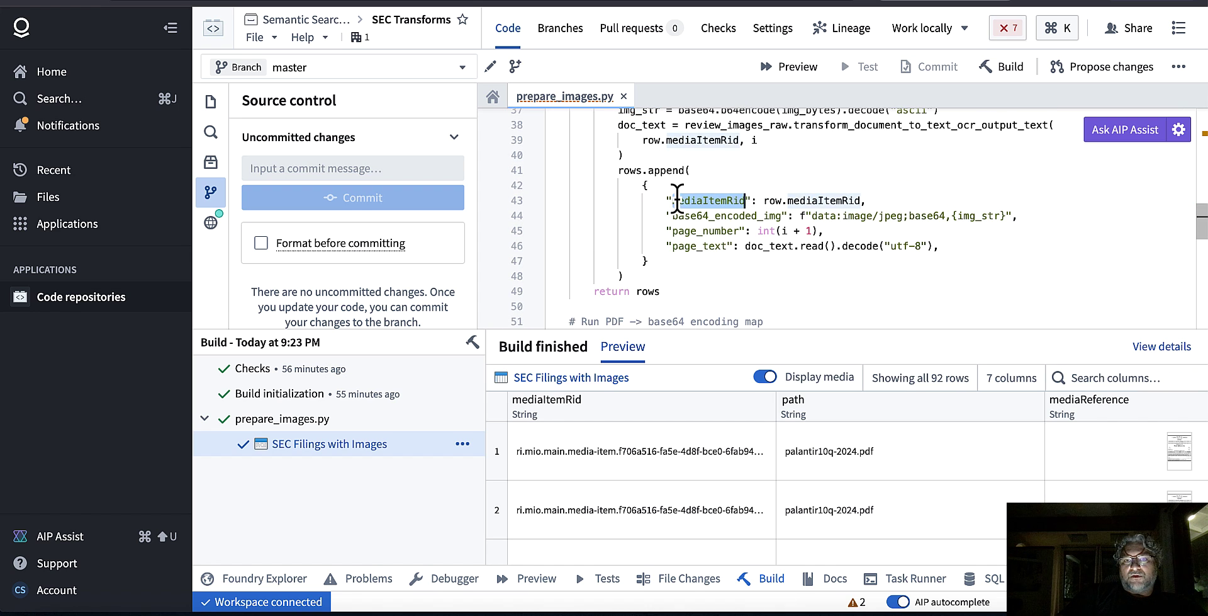
double_click(681, 217)
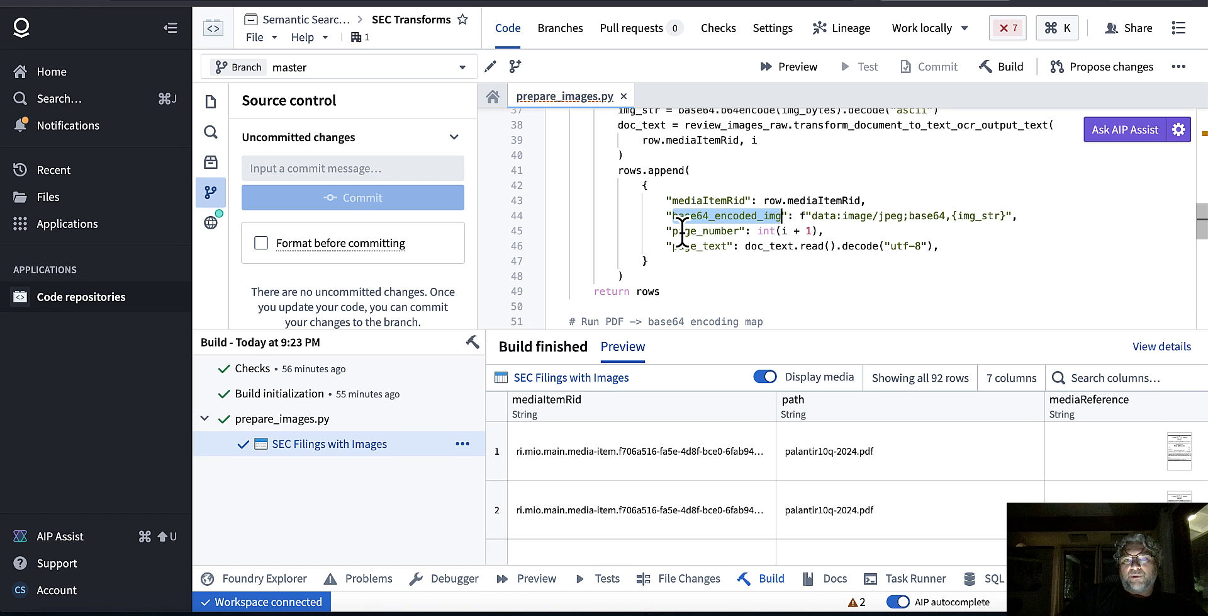
scroll(683, 233, "down", 5)
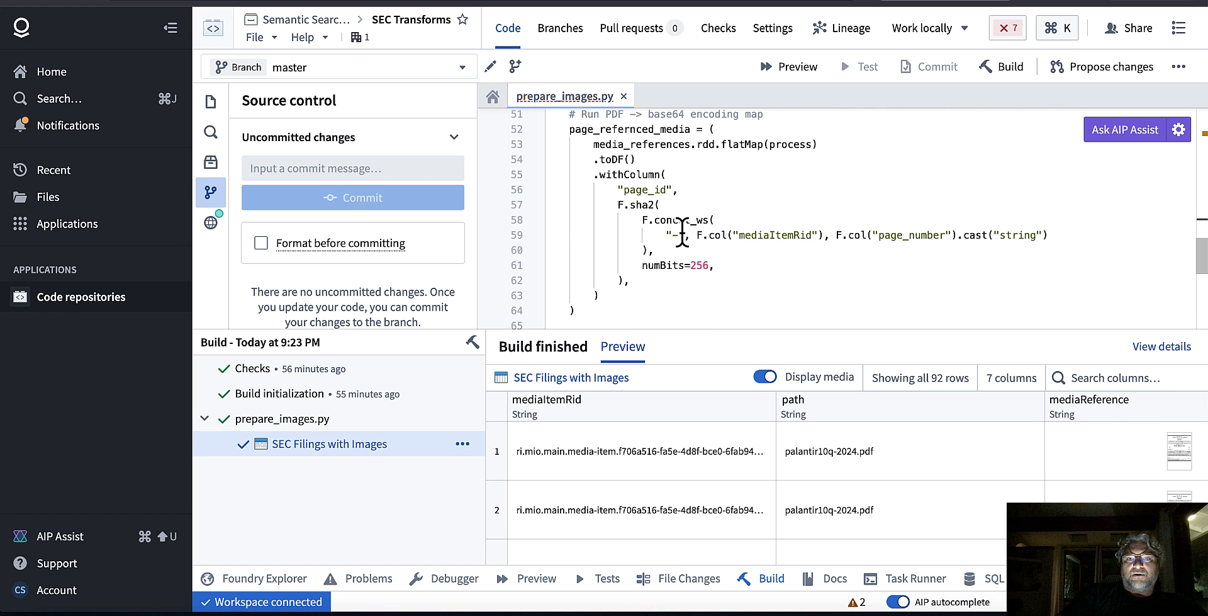
double_click(755, 235)
- Examine the join that builds gmp_pages_df and the write_dataframe output call with its column_typeclasses argument
scroll(752, 255, "down", 4)
scroll(750, 255, "down", 1)
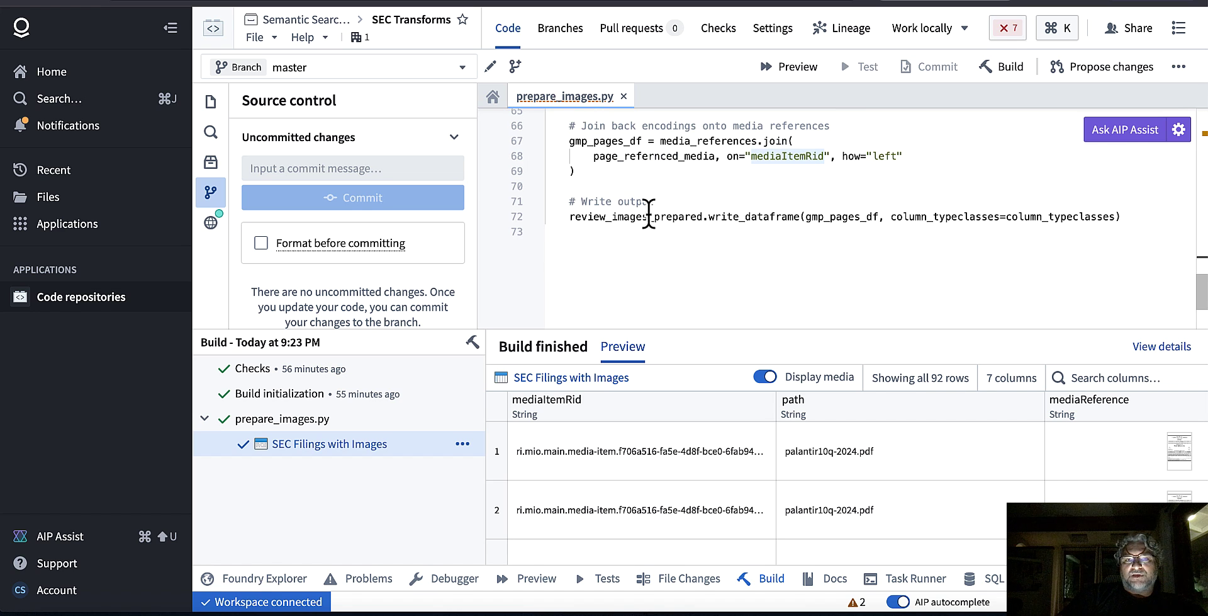
left_click_drag(570, 216, 806, 216)
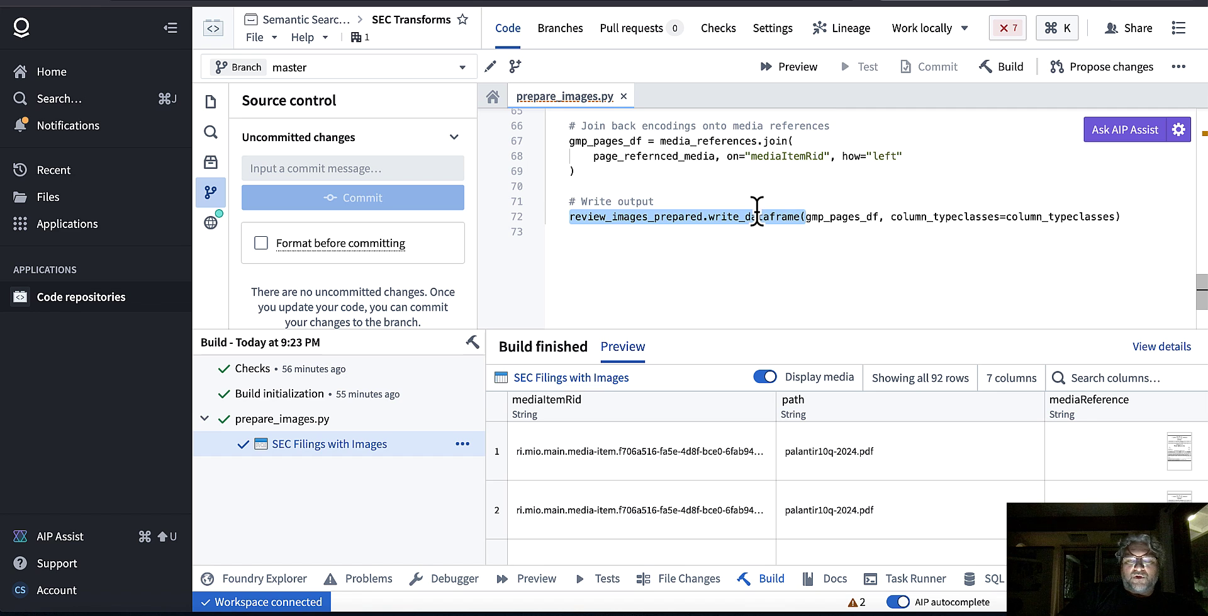
double_click(969, 216)
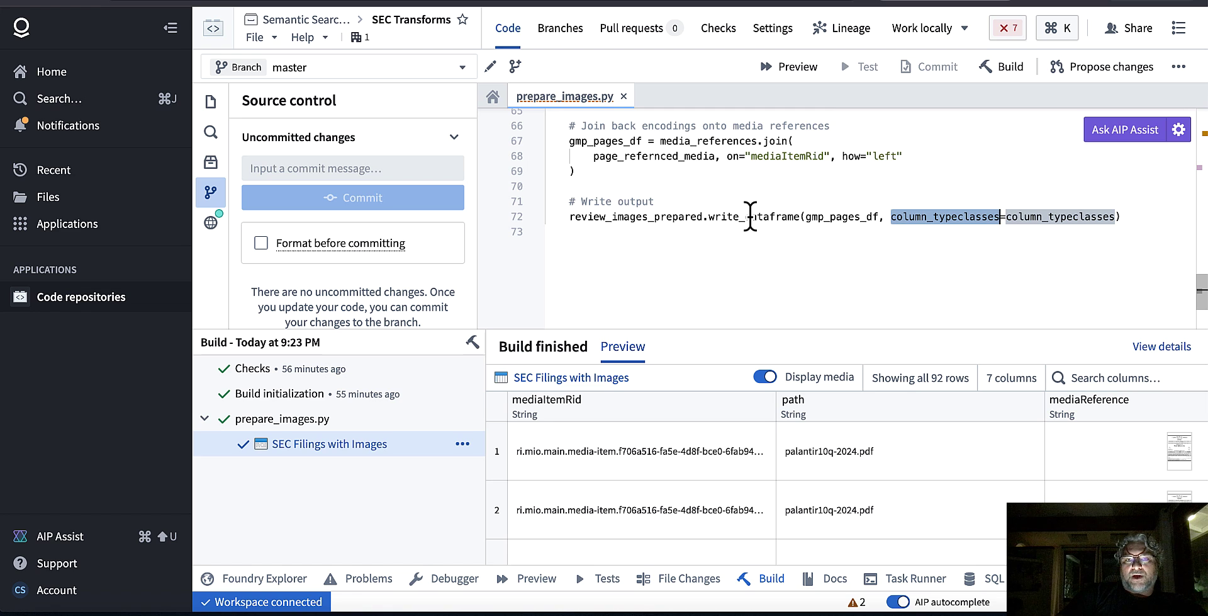
double_click(605, 142)
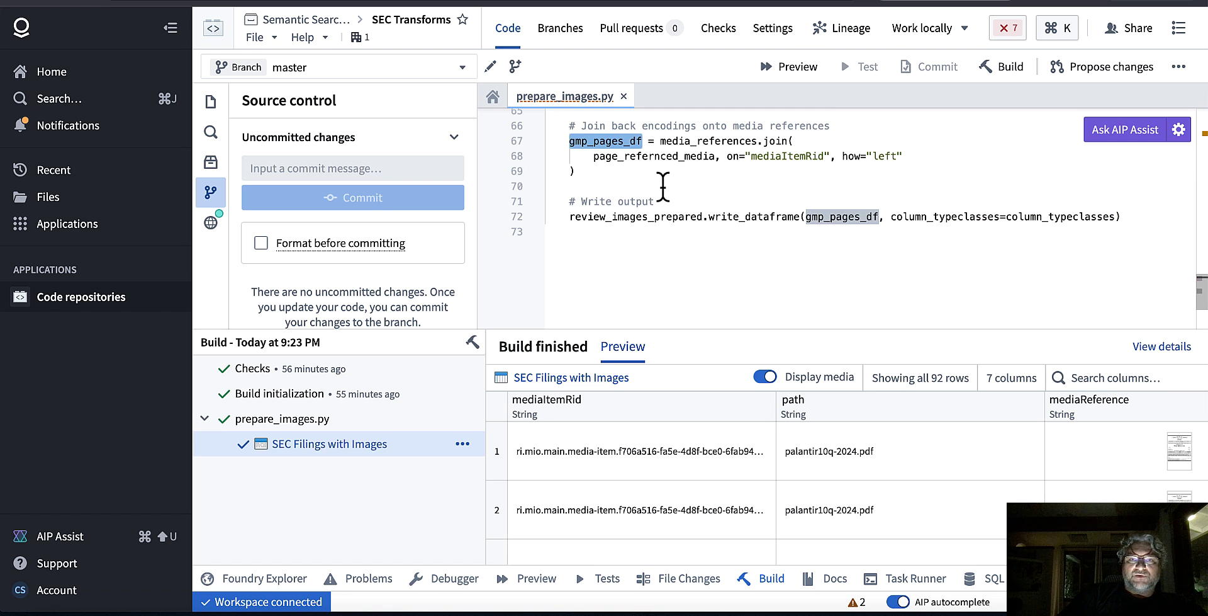
double_click(950, 216)
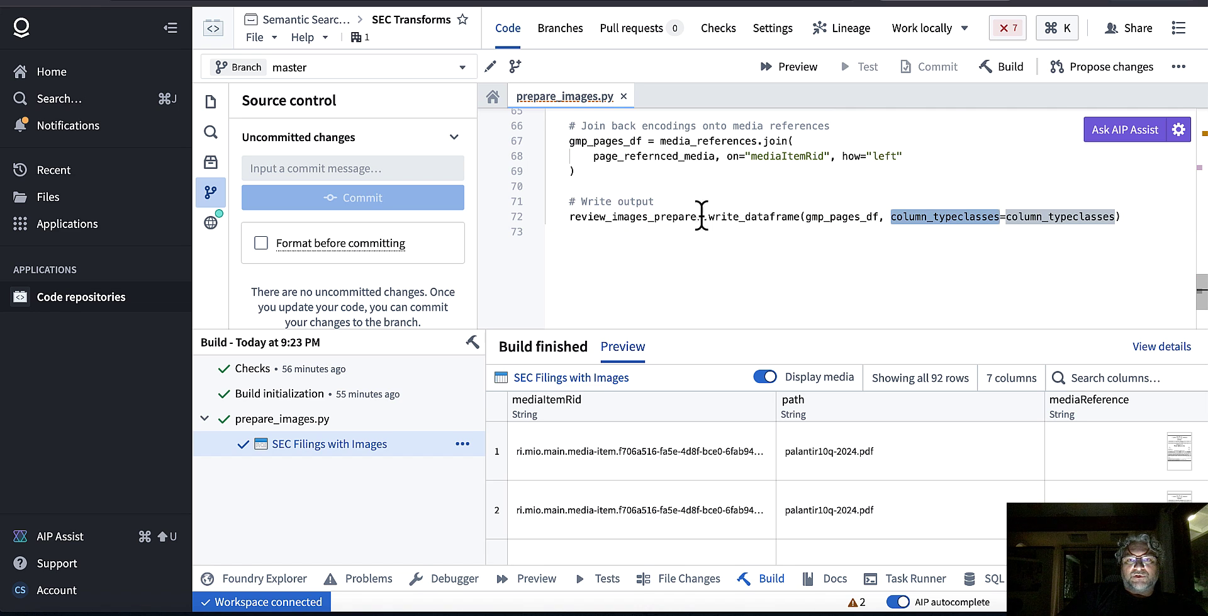
left_click(758, 195)
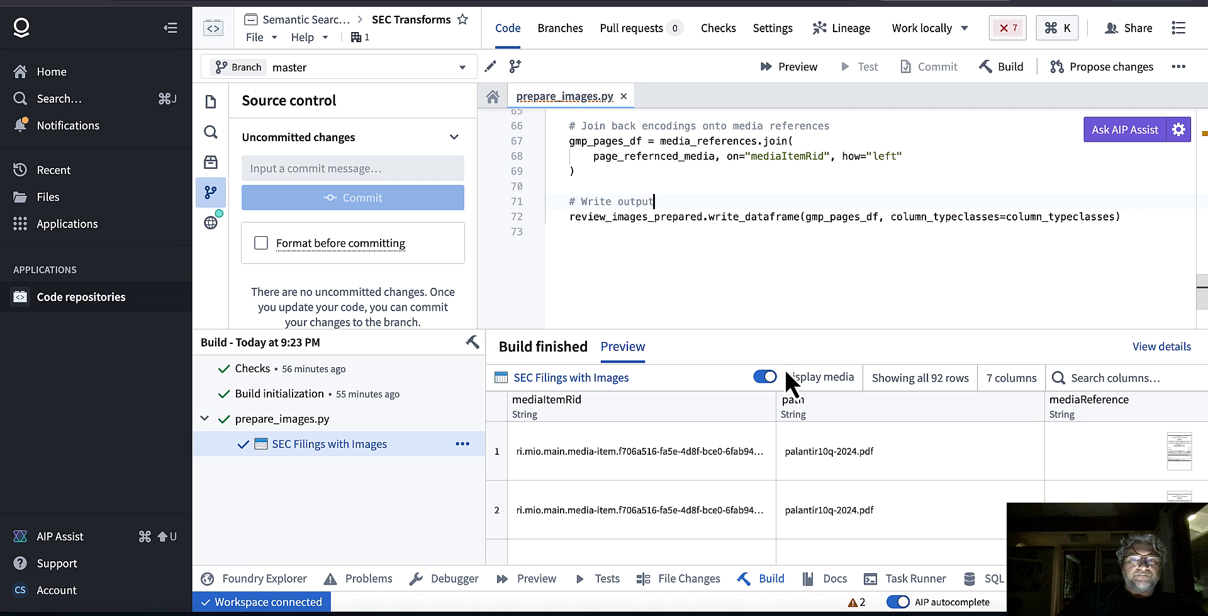
- Turn off media display in the SEC Filings with Images build preview to show its columns as raw values
scroll(878, 443, "right", 2)
scroll(877, 438, "right", 5)
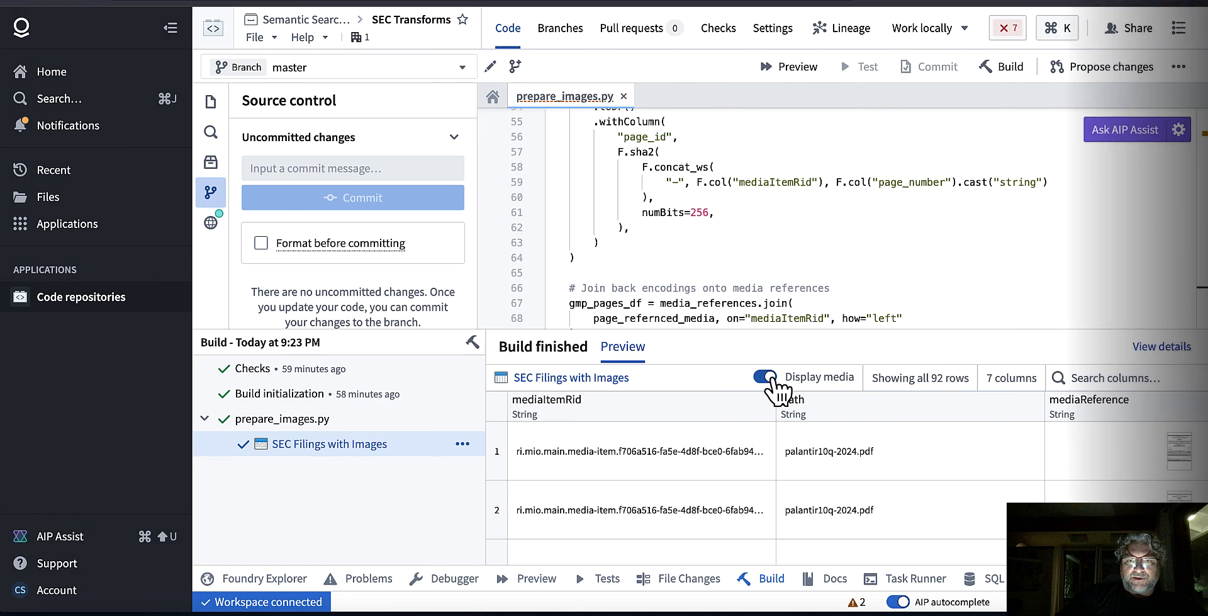
left_click(768, 378)
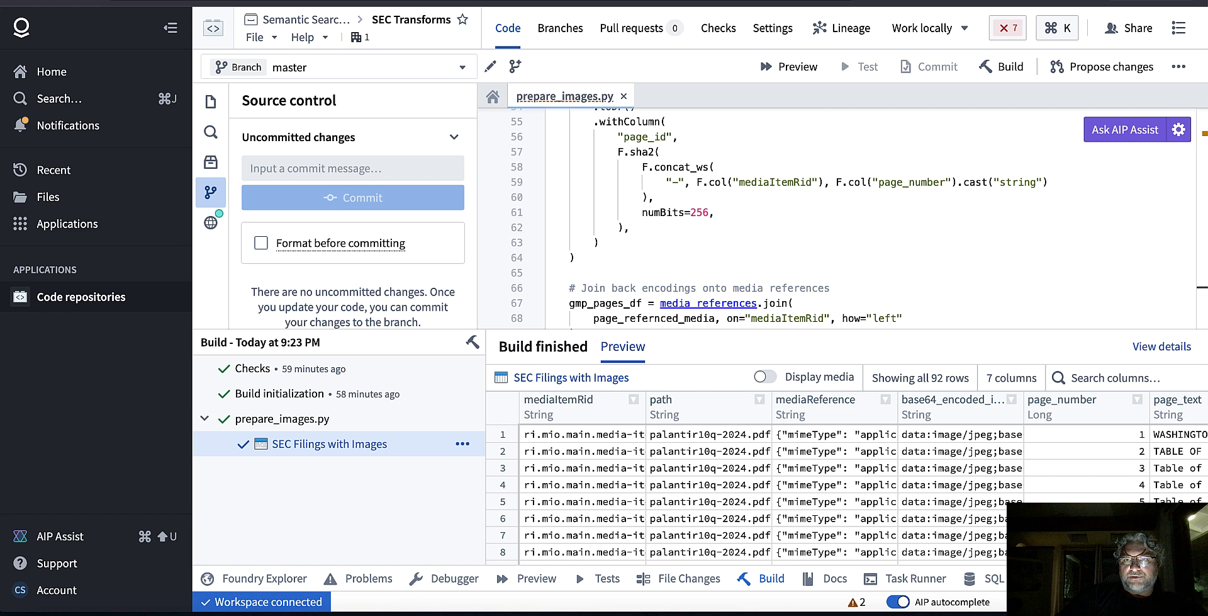
- Open the SEC Filings with Images dataset, turn off its media display, and look across the base64, page_number, page_text and page_id columns
left_click(571, 377)
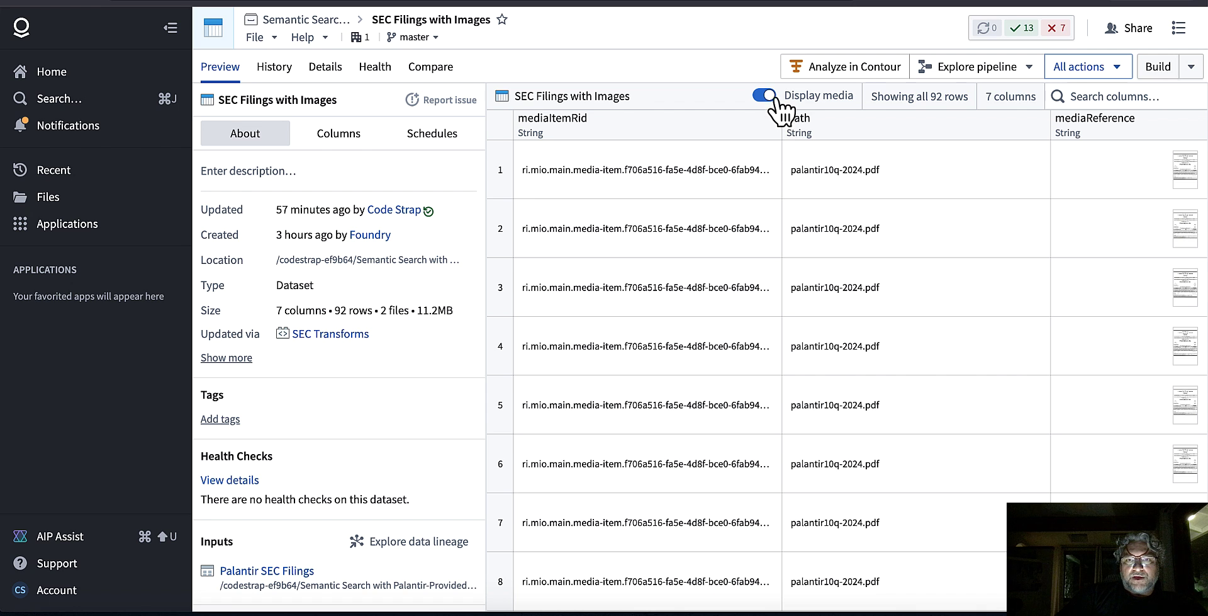
left_click(774, 101)
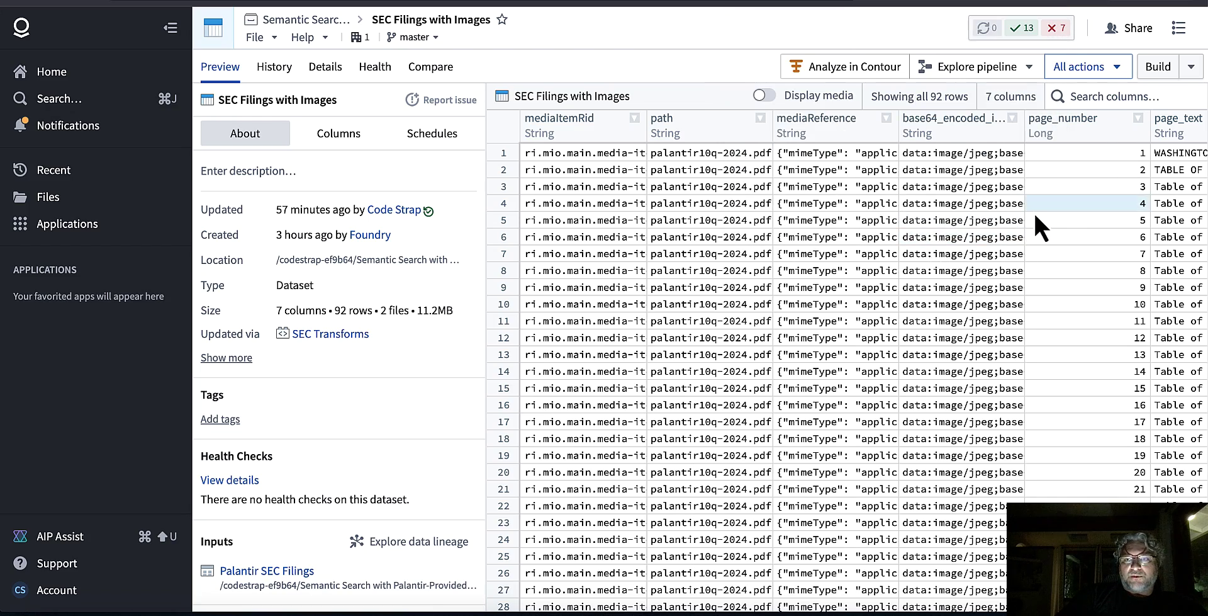
scroll(1035, 215, "right", 3)
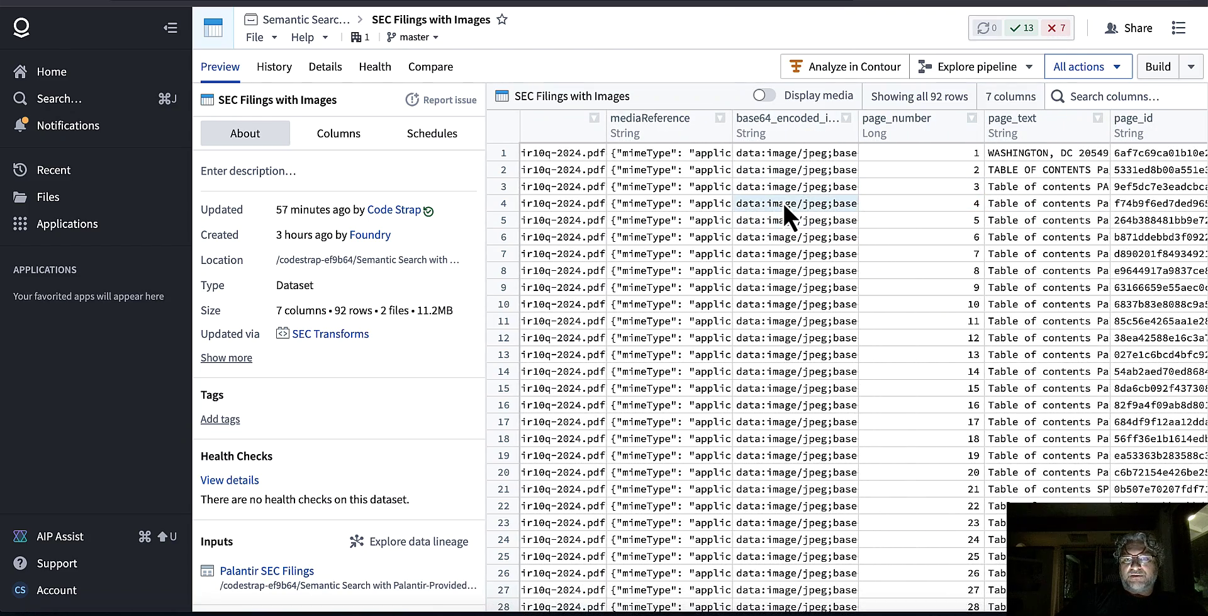
scroll(886, 255, "right", 1)
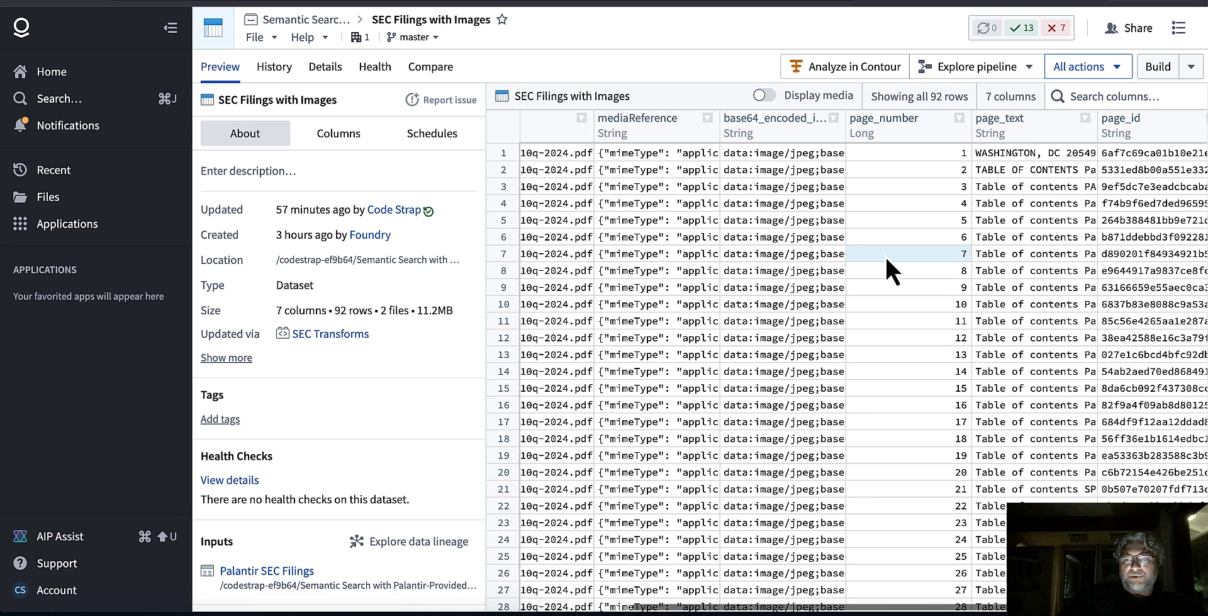
scroll(885, 256, "left", 3)
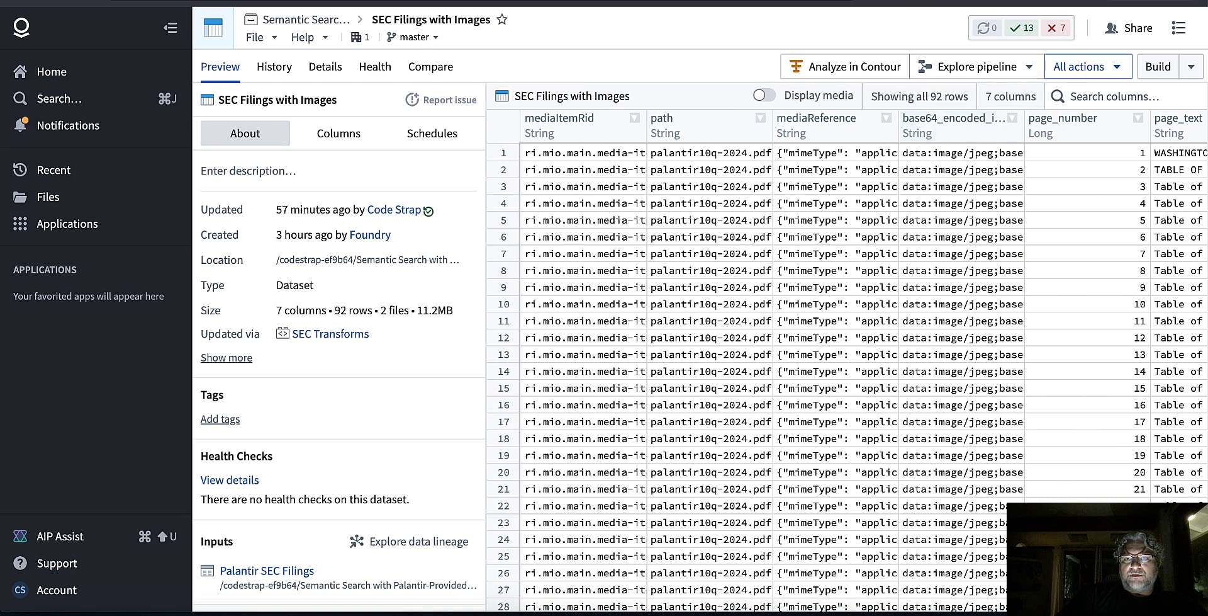
- Check the Extract text from PDF node in the PDF extraction and embeddings pipeline, and return to the SEC Filings with Images dataset
left_click(894, 2)
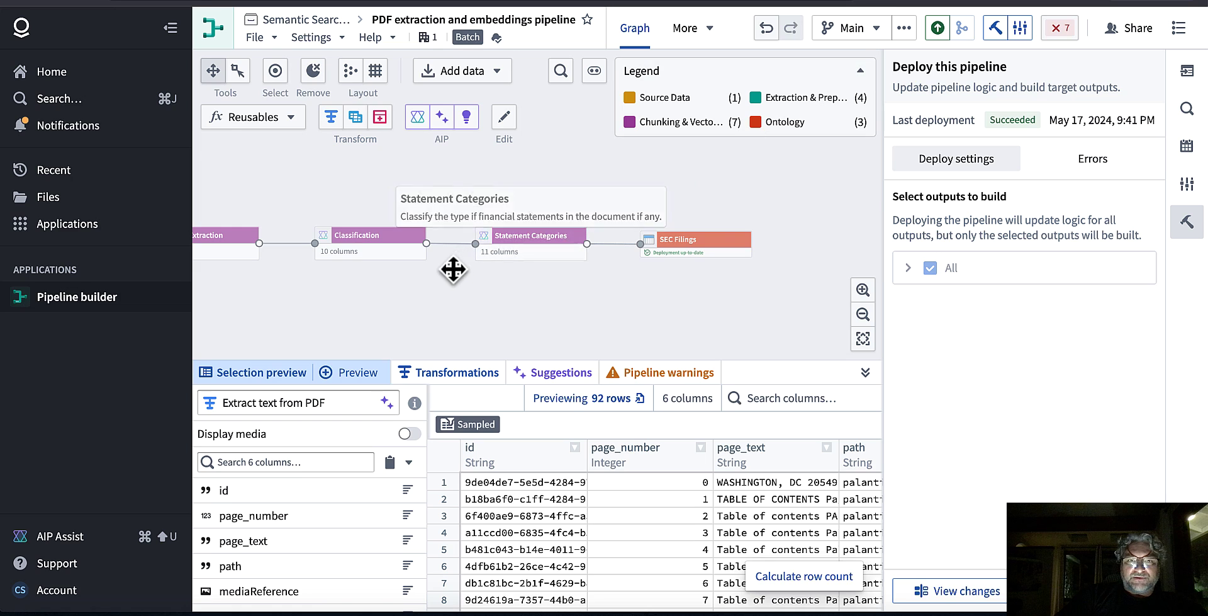
left_click_drag(367, 321, 724, 321)
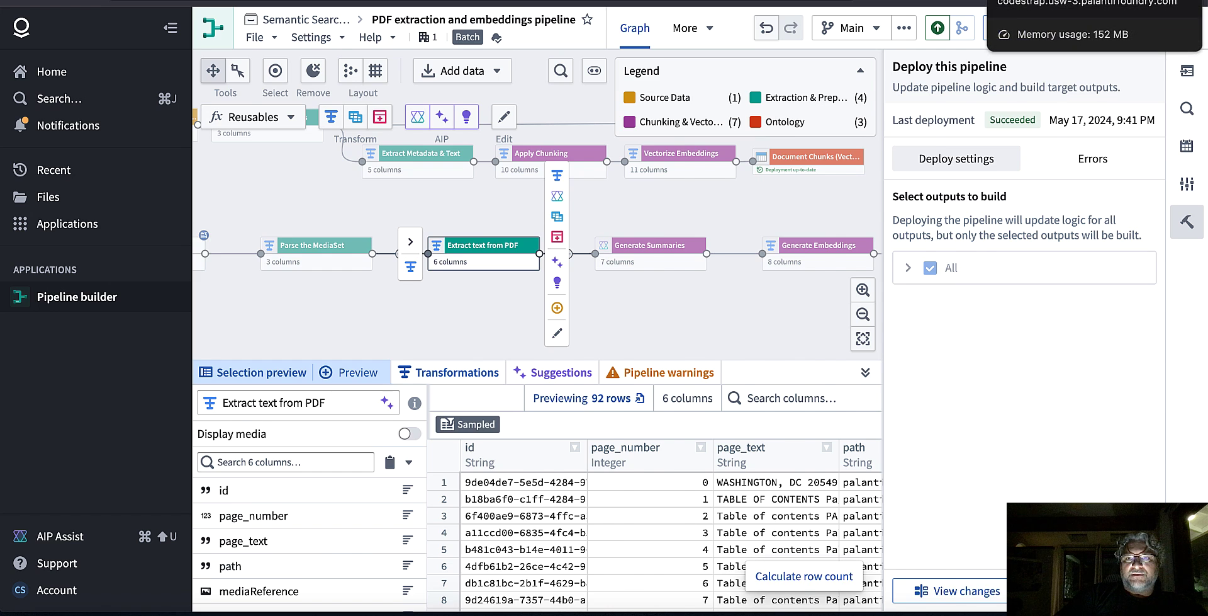
left_click(1038, 1)
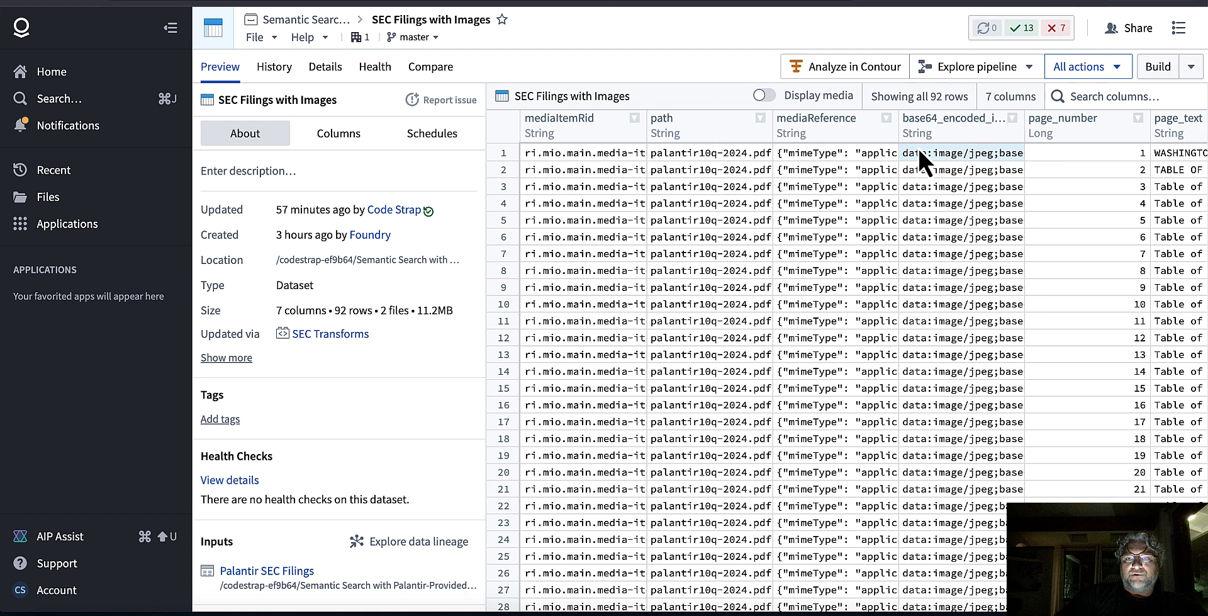
- Follow the PDF extraction and embeddings pipeline from Extract text from PDF to its SEC Filings output, and switch to the SEC Filings dataset with media display off
left_click(912, 1)
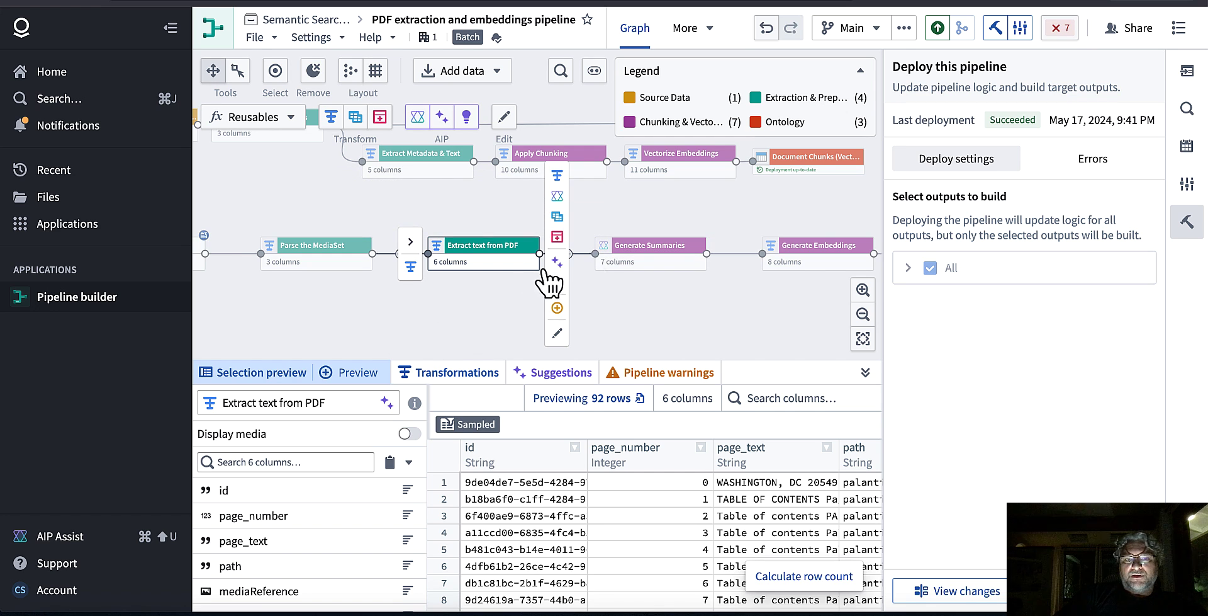
left_click_drag(717, 313, 374, 312)
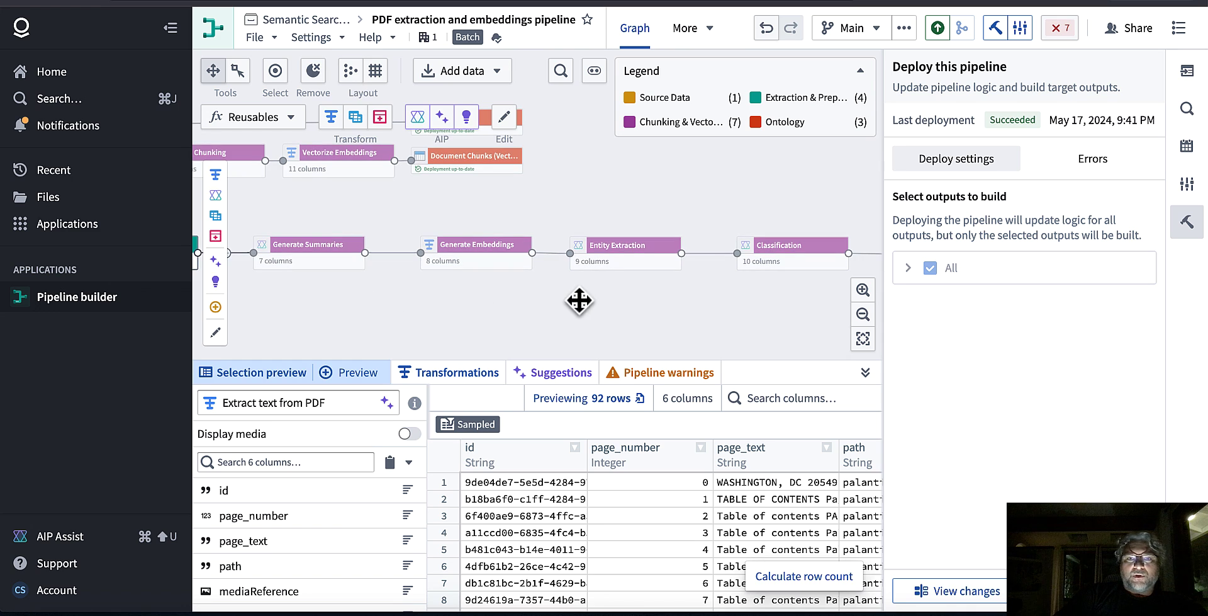
left_click_drag(577, 307, 283, 306)
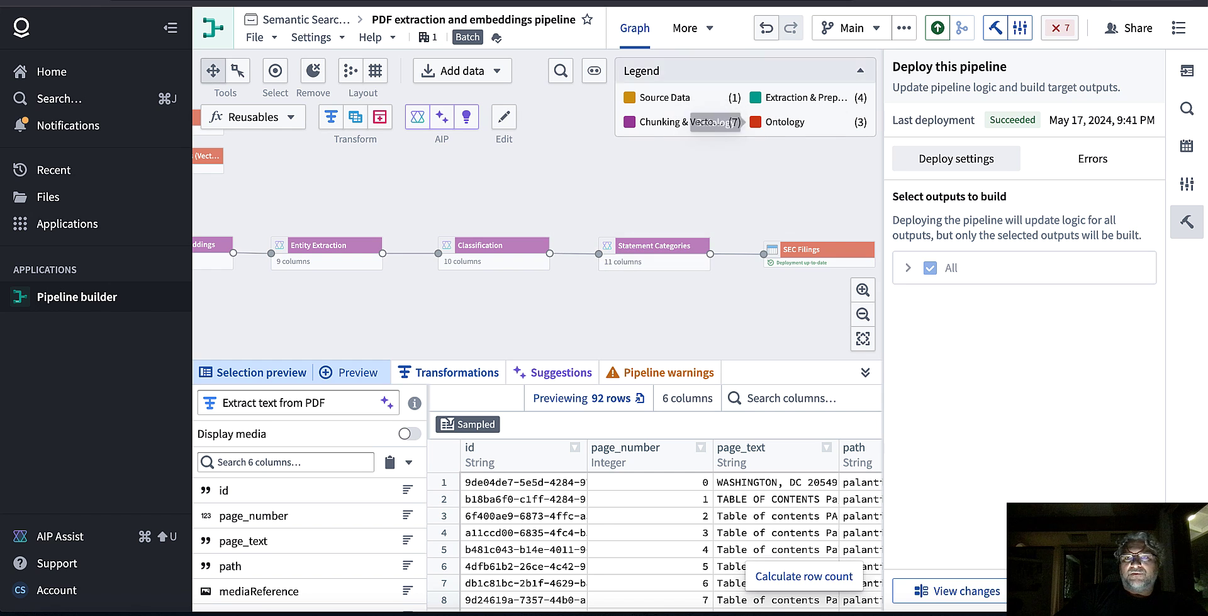
key("ctrl+Tab")
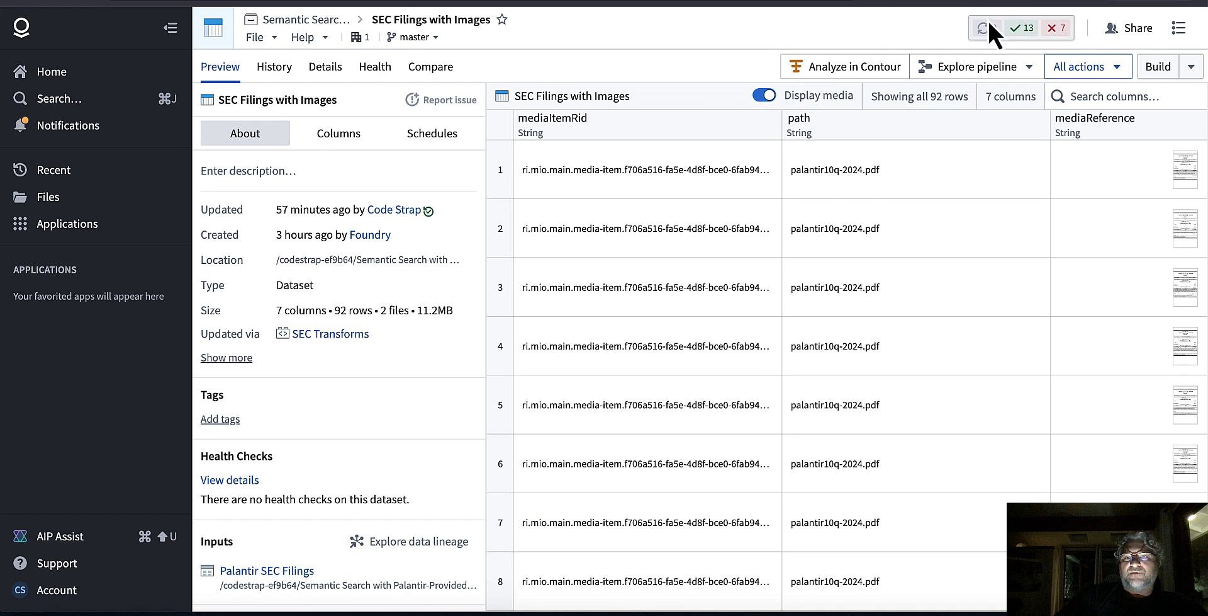
key("ctrl+Tab")
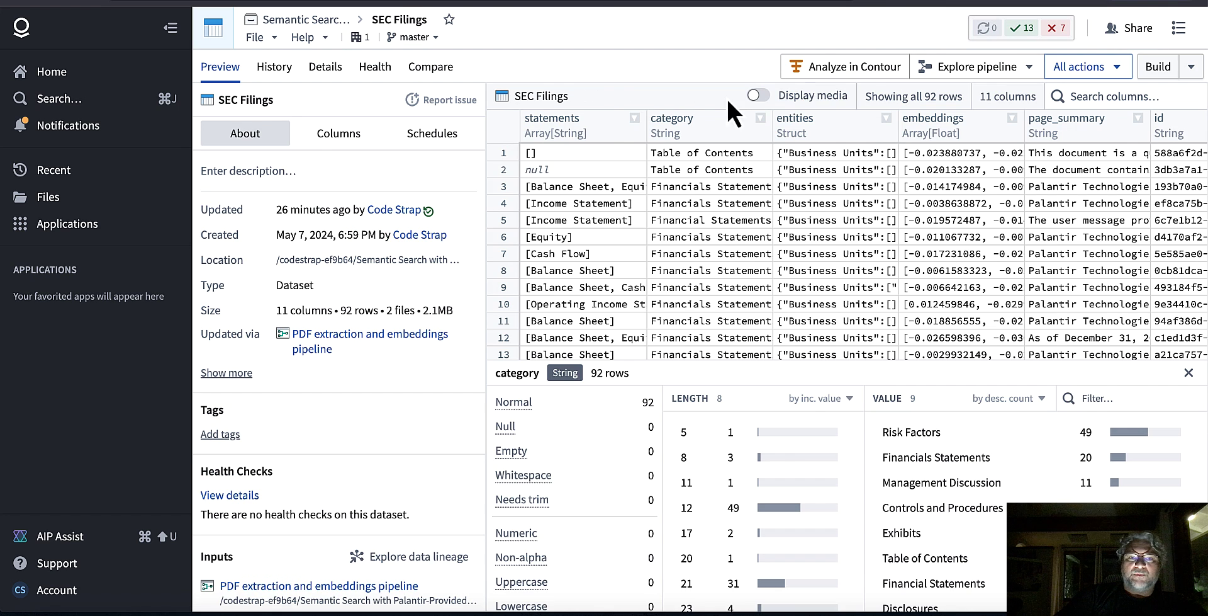